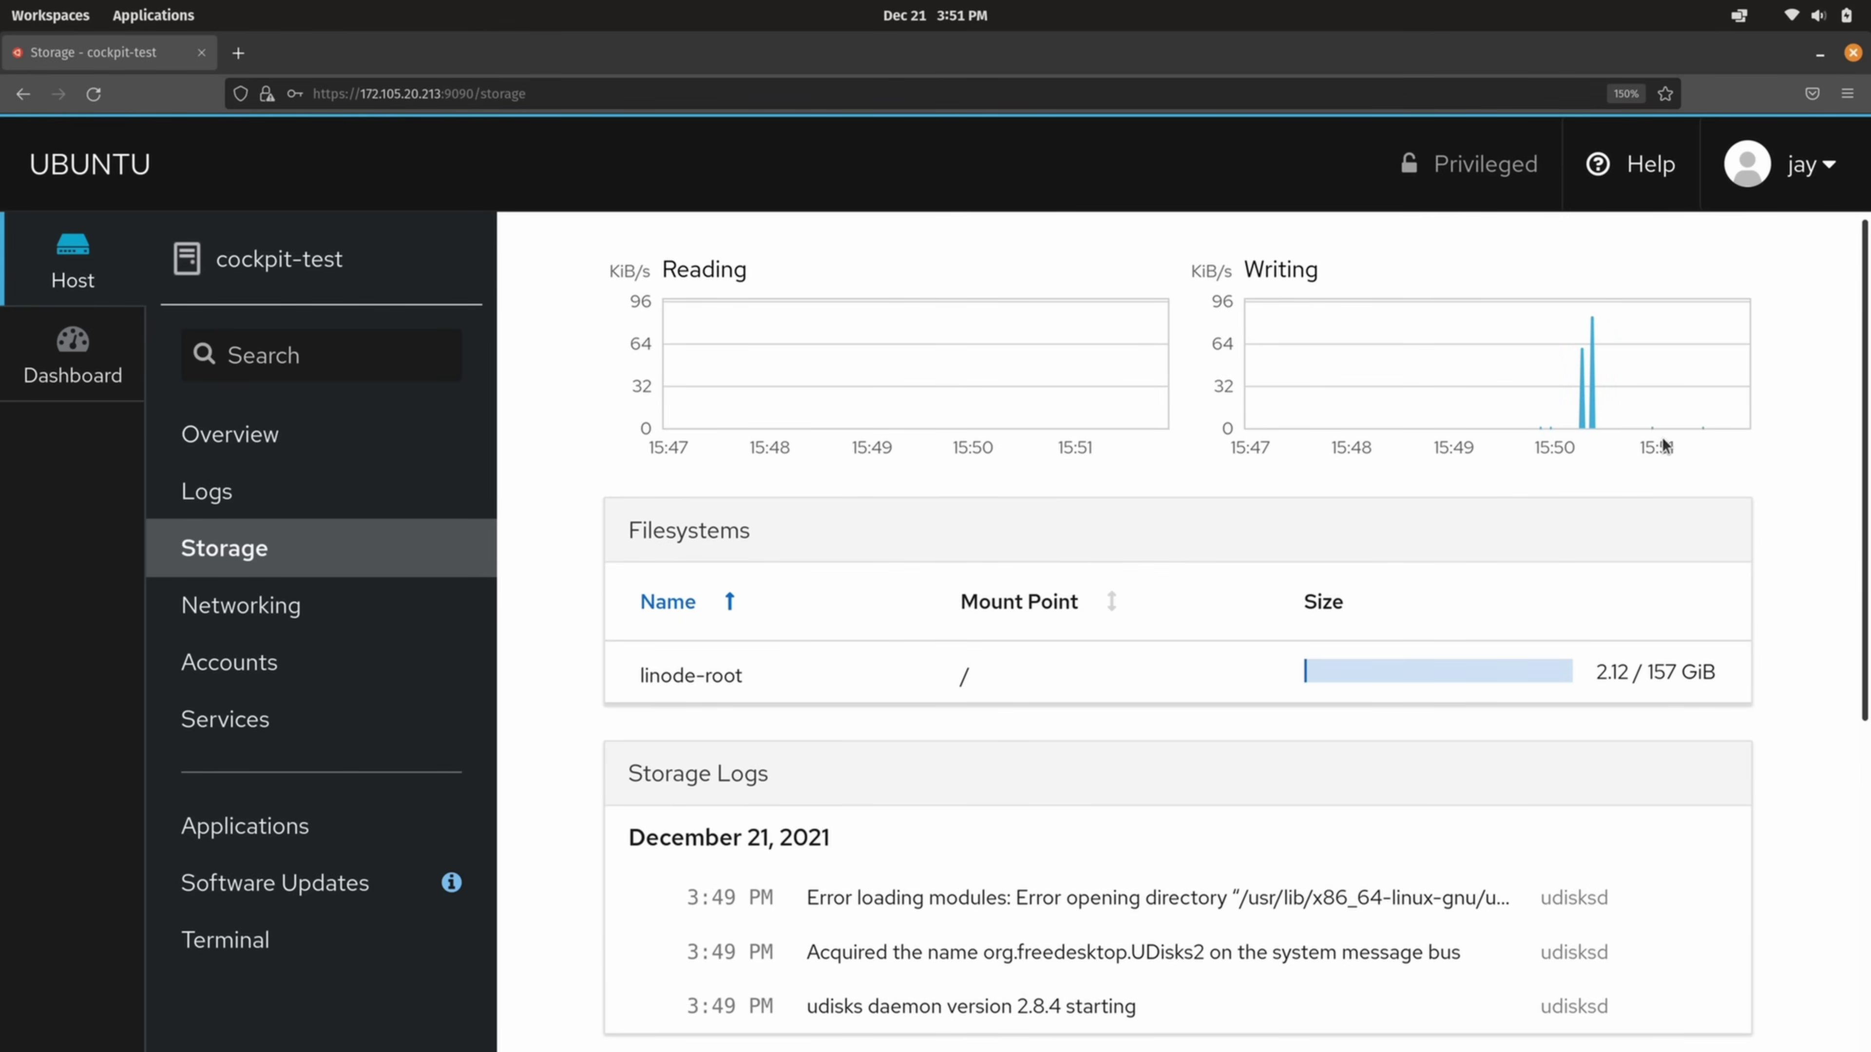
# Open Cockpit's built-in terminal and run ls -l /etc for a detailed /etc listing
pyautogui.click(266, 613)
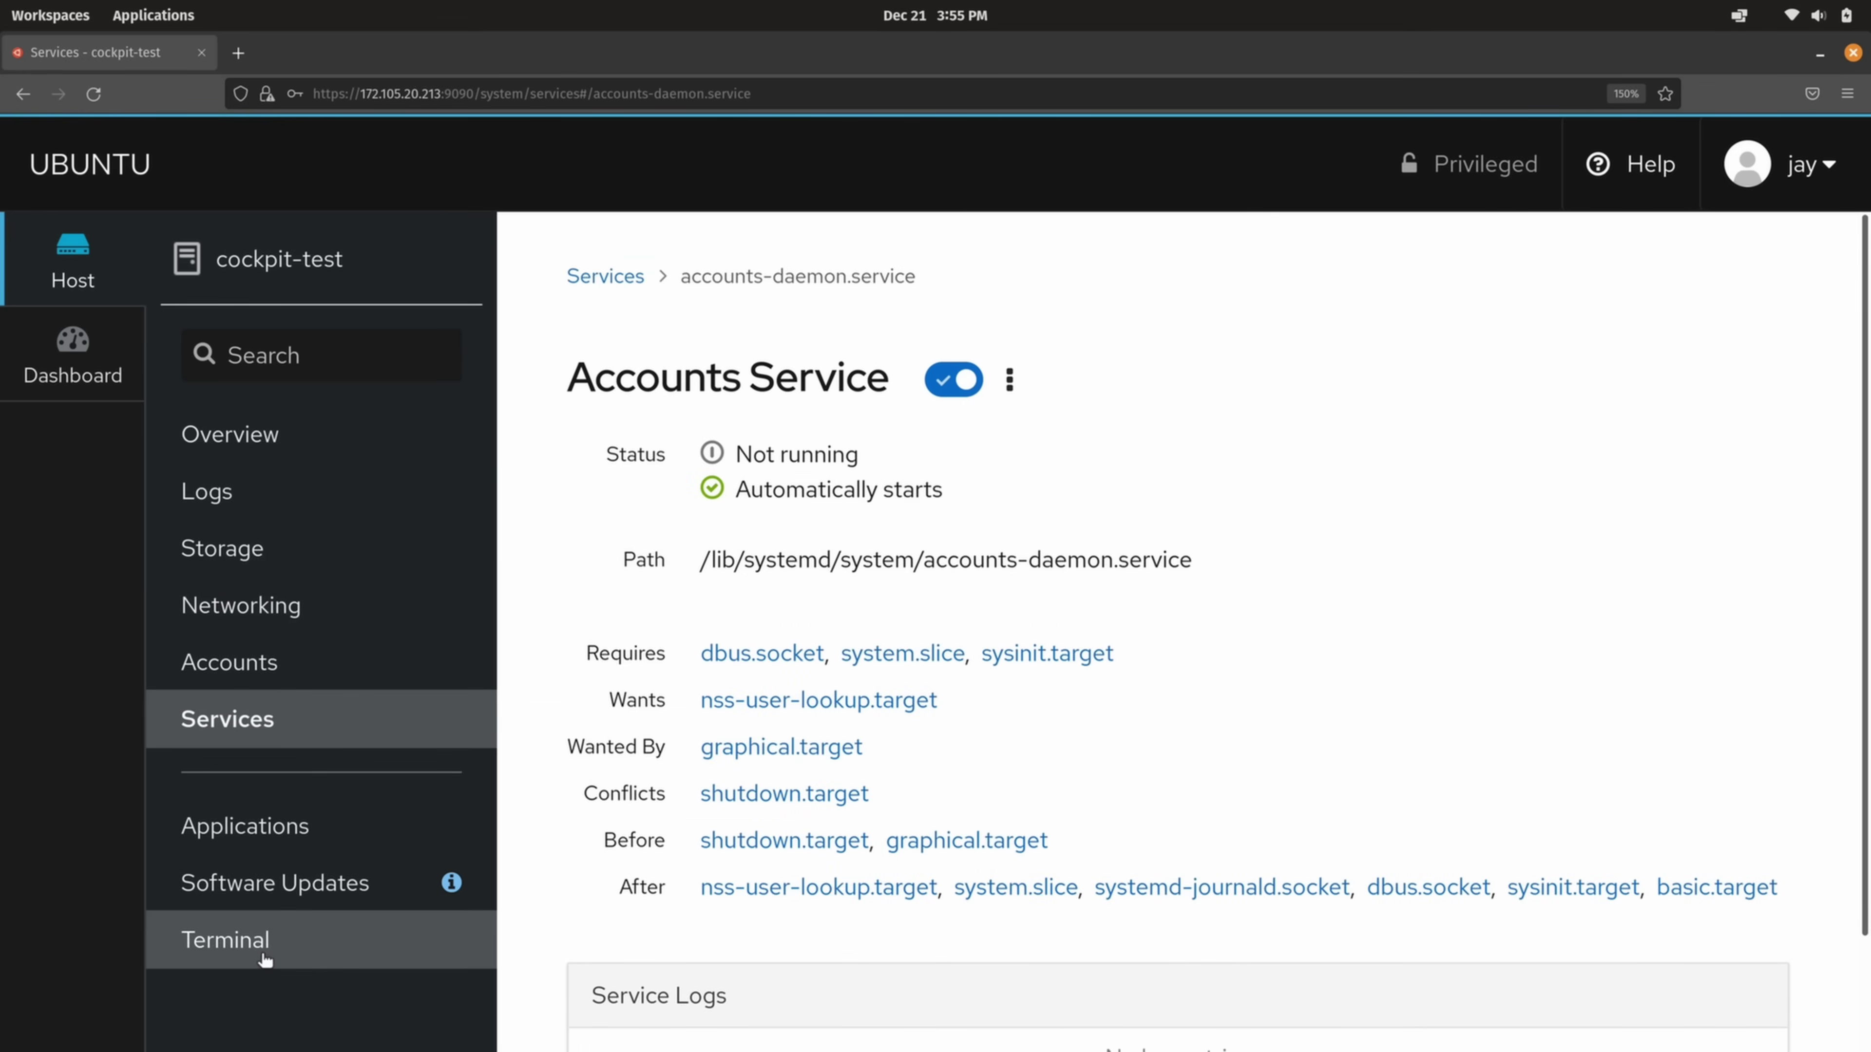
pyautogui.click(264, 956)
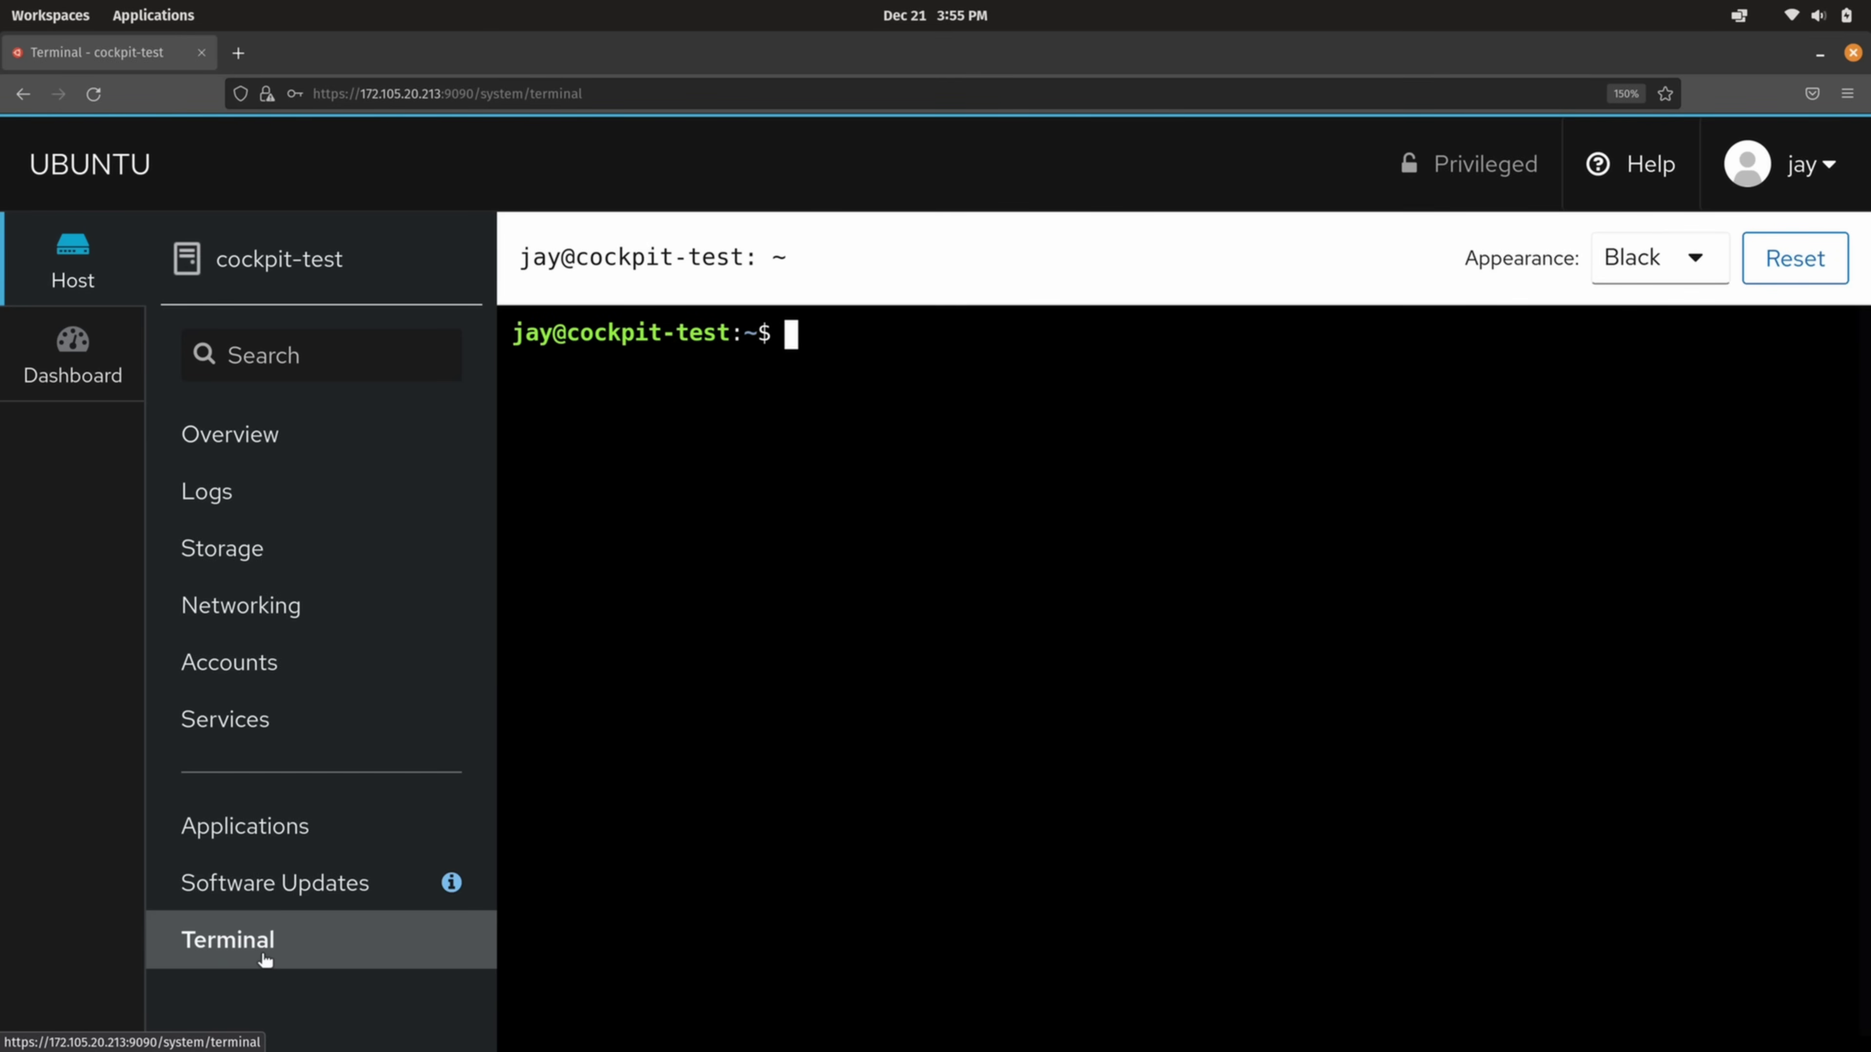
pyautogui.write('ls -l /etc')
pyautogui.press('Return')
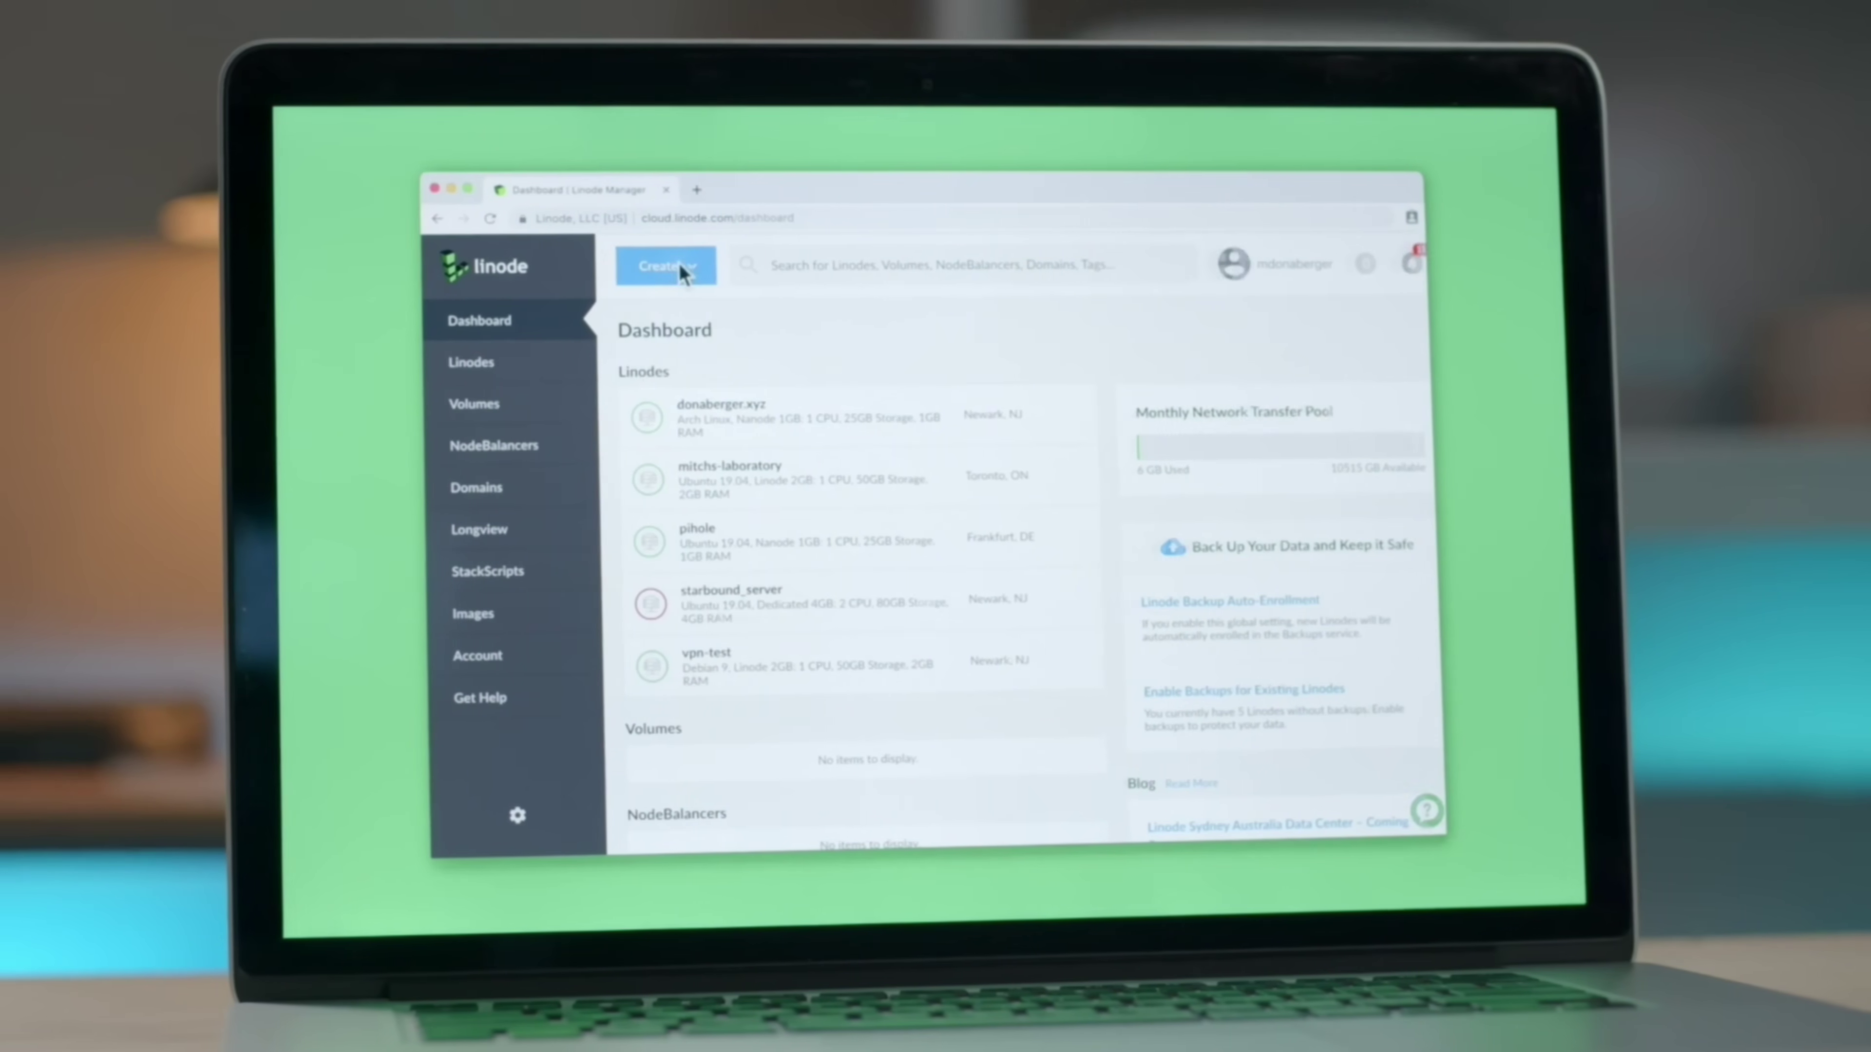
# Start a new Linode and choose the Ubuntu 18.10 image
pyautogui.click(666, 265)
pyautogui.click(707, 324)
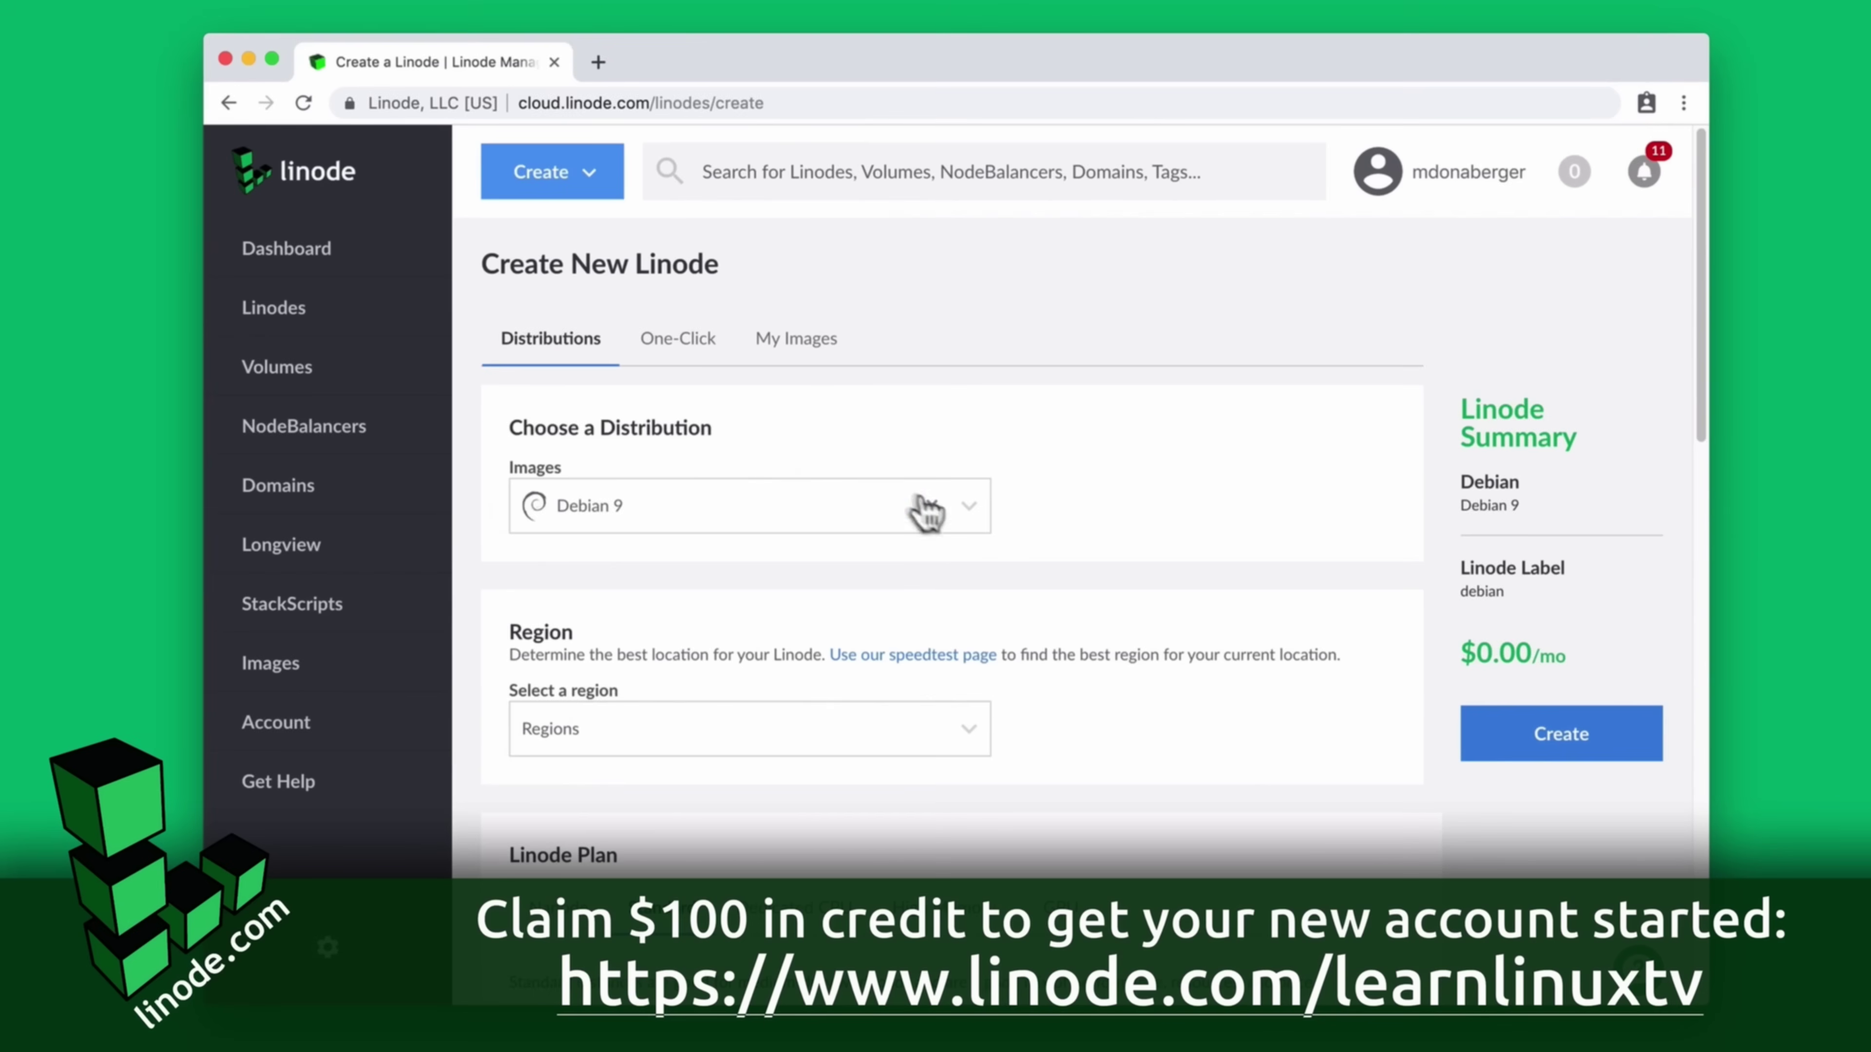
pyautogui.click(968, 509)
pyautogui.scroll(-1, 869, 693)
pyautogui.scroll(-10, 869, 693)
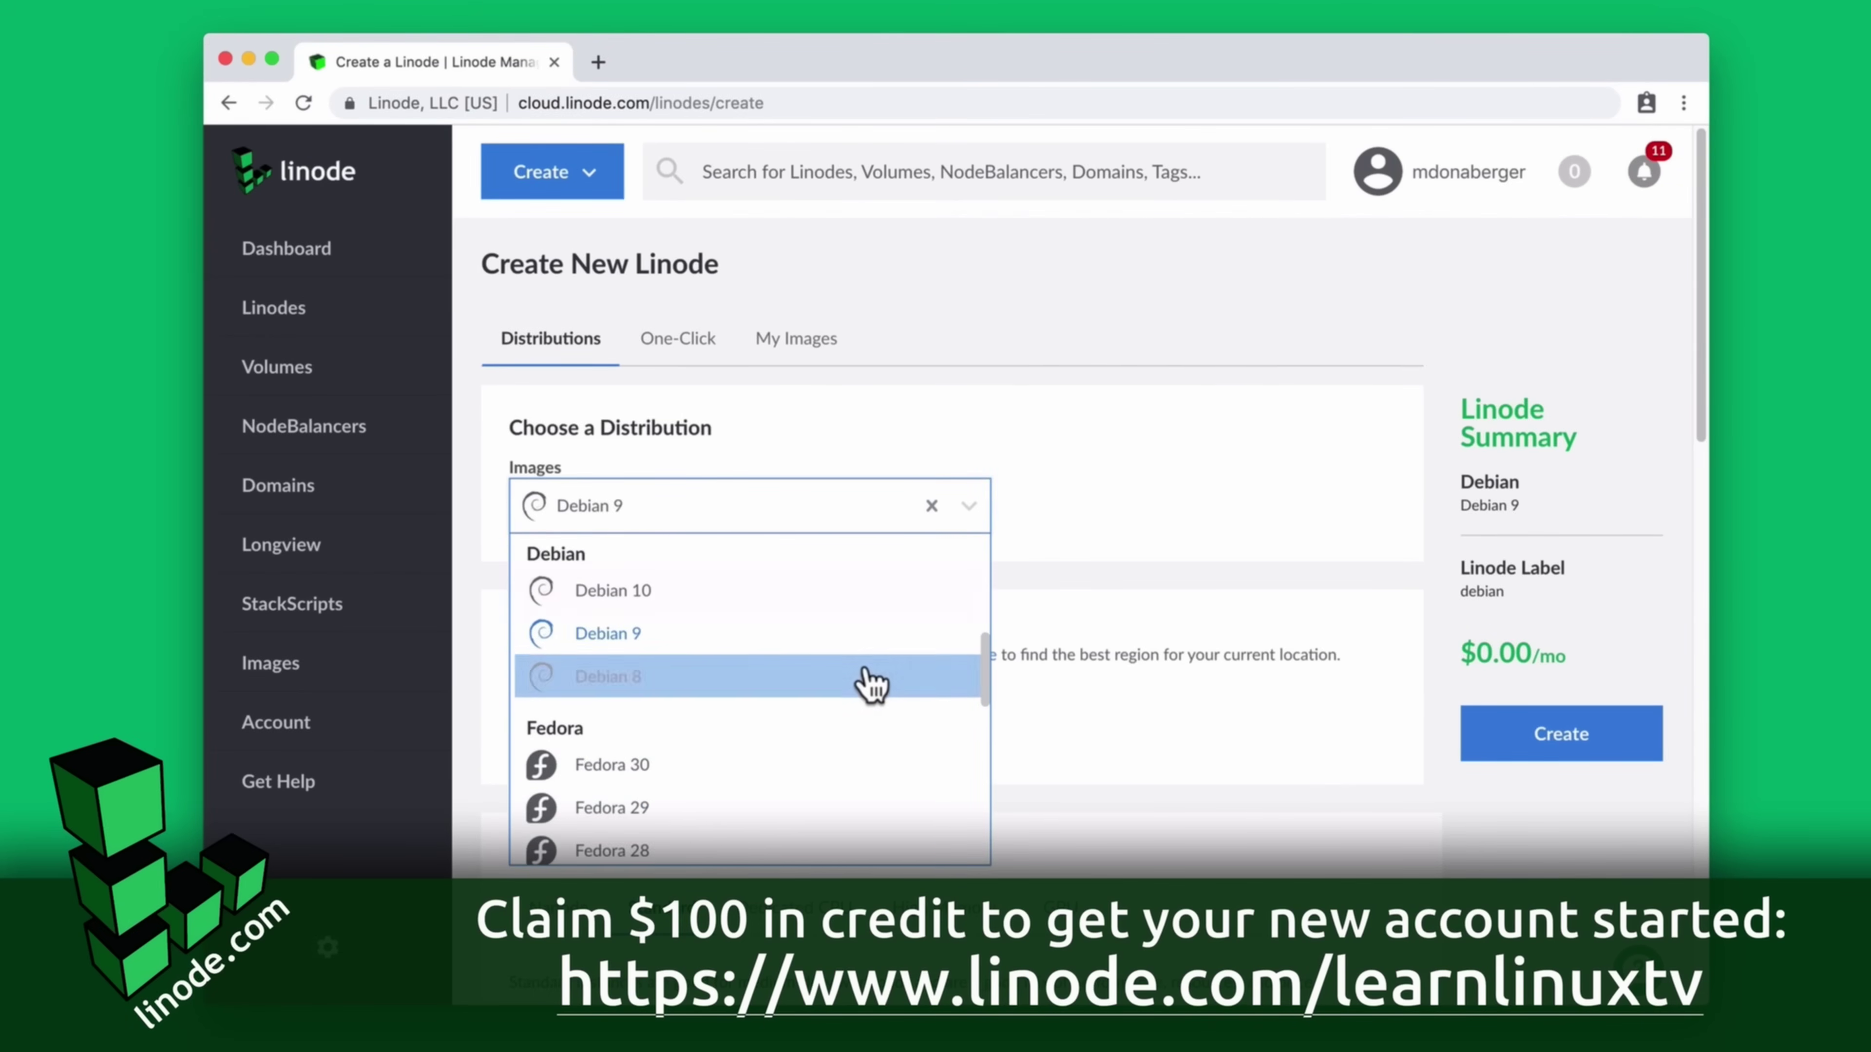
pyautogui.scroll(1, 835, 564)
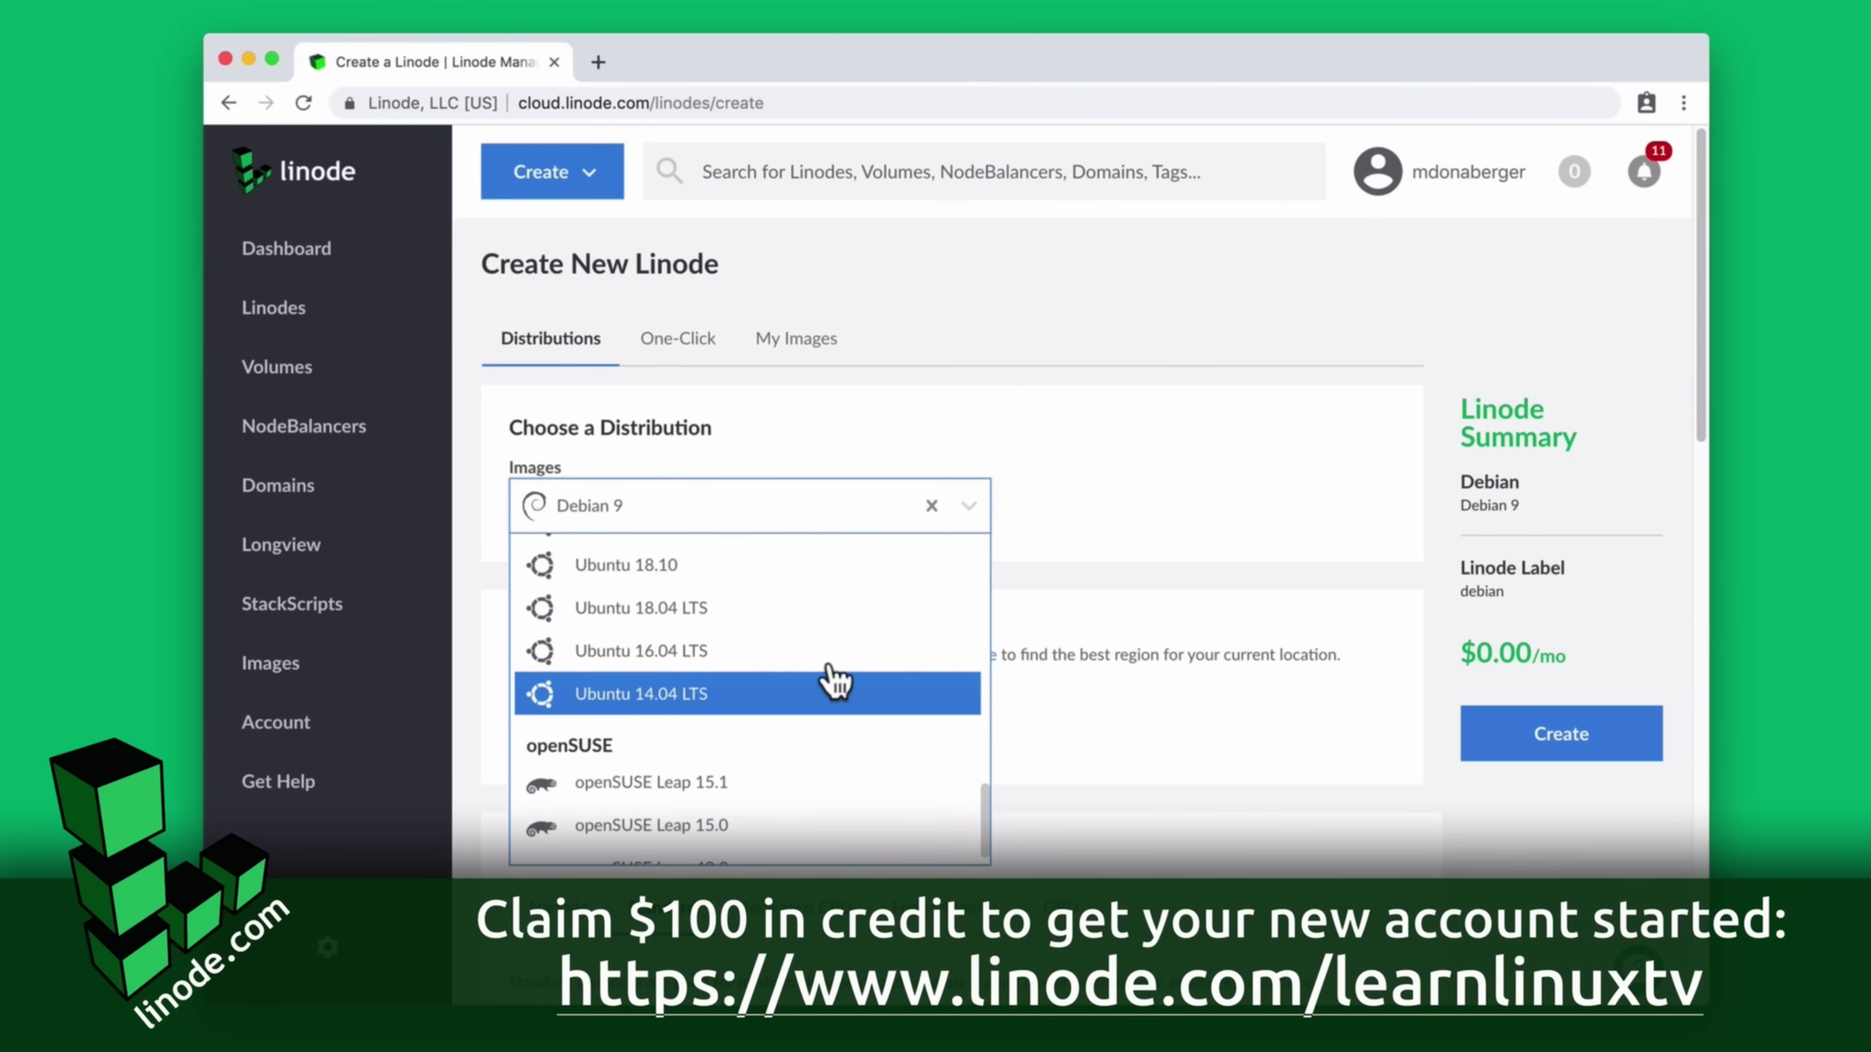
pyautogui.click(762, 575)
# Set the region to Singapore, SG and pick the Nanode 1GB plan
pyautogui.click(792, 730)
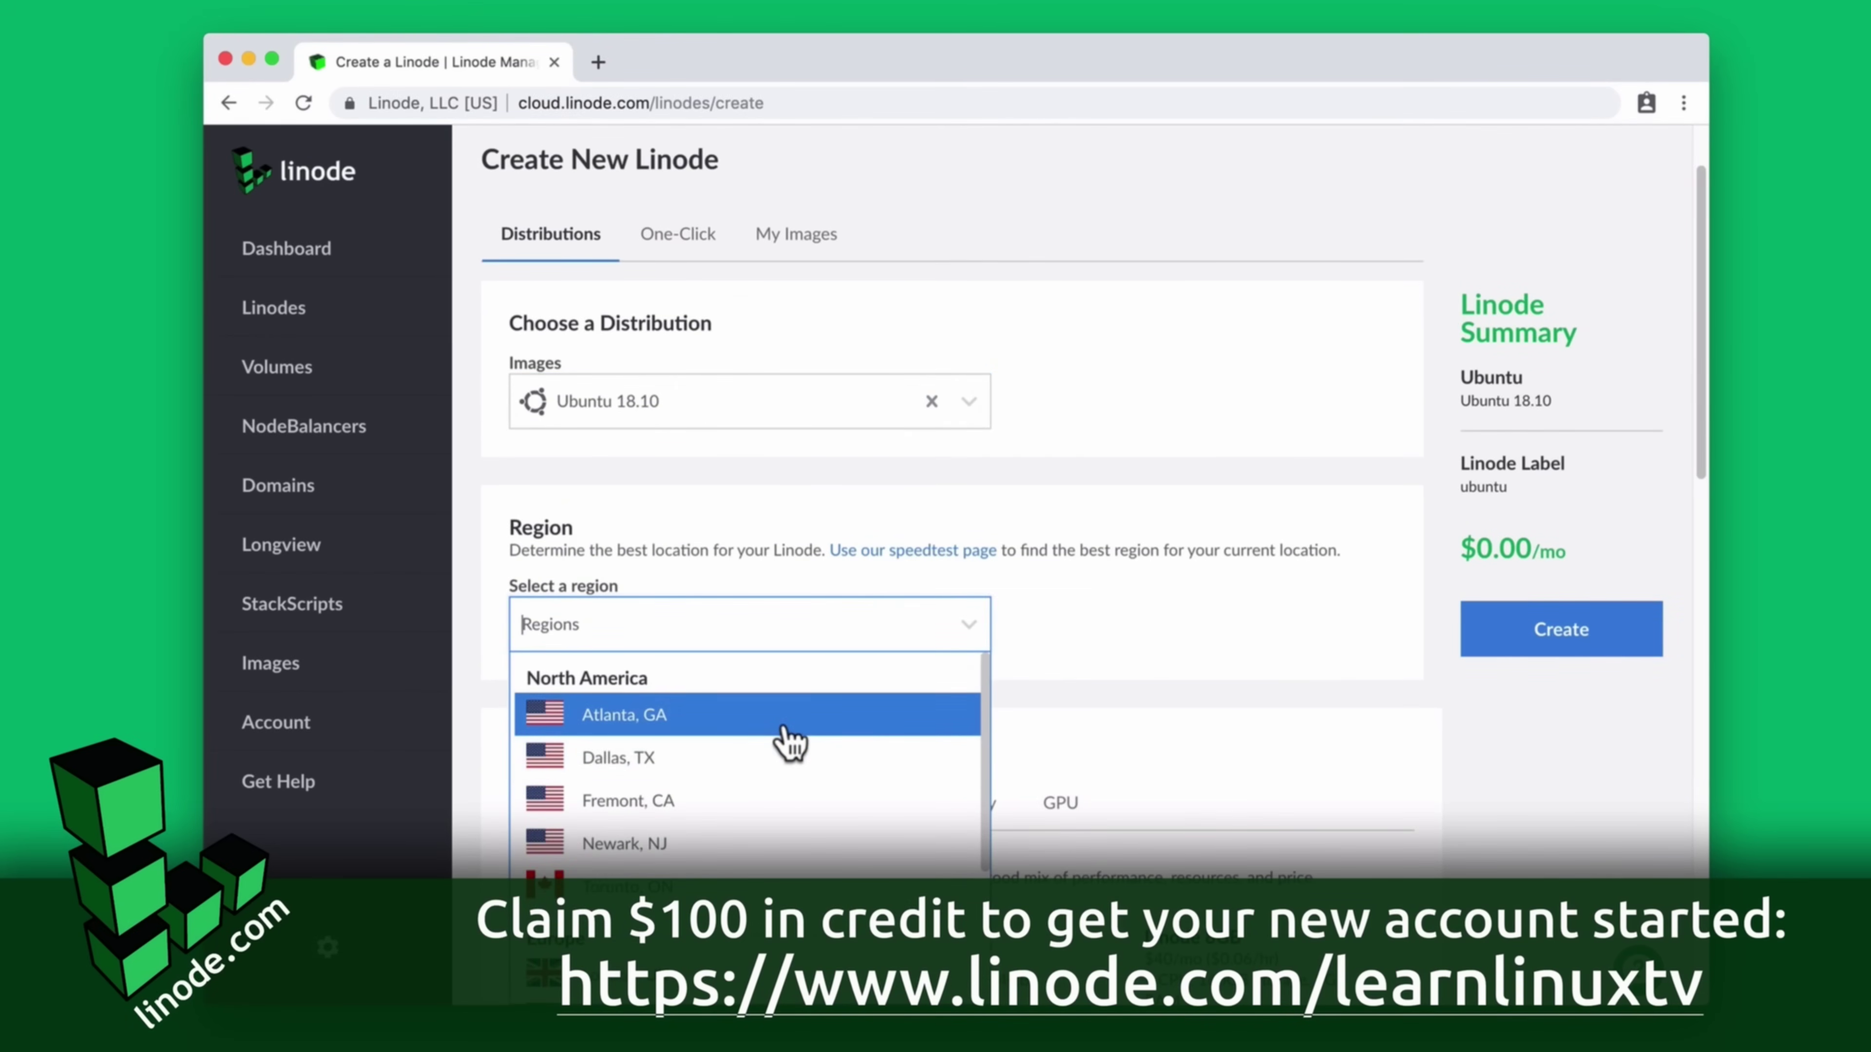
pyautogui.scroll(-5, 736, 811)
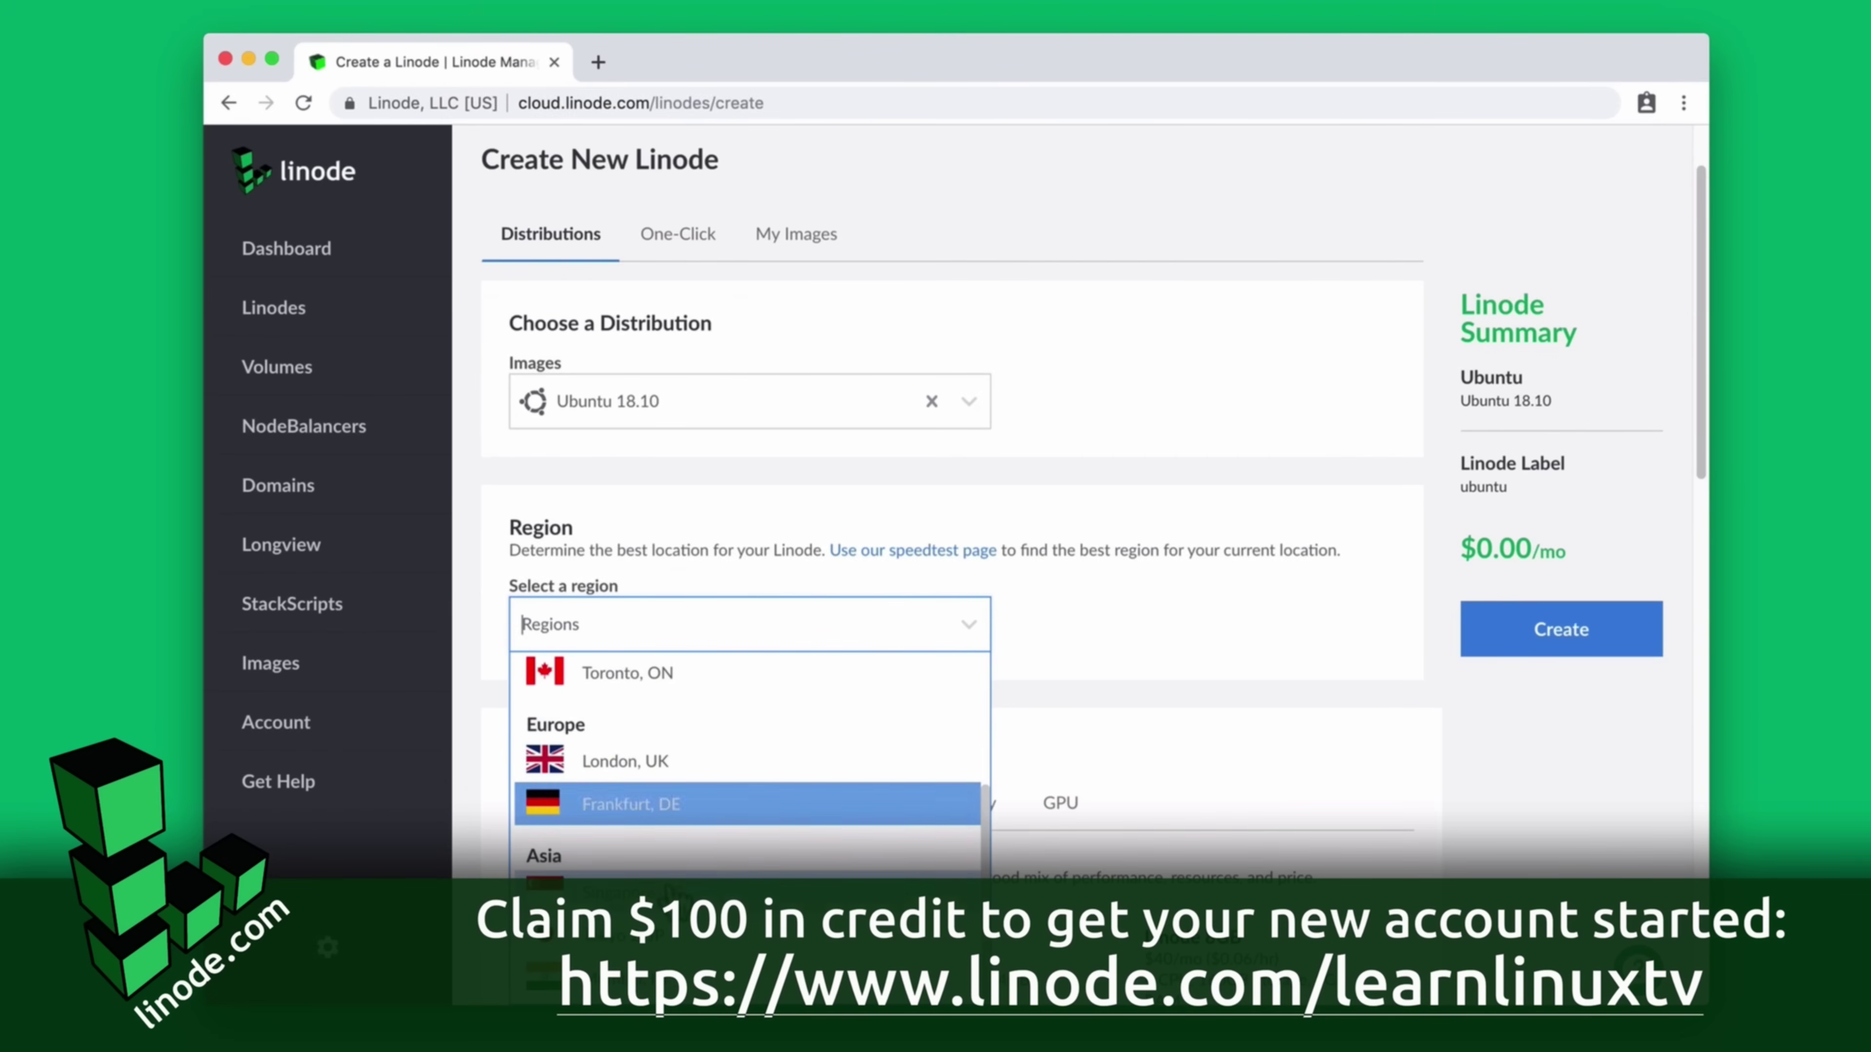
pyautogui.click(707, 891)
pyautogui.scroll(-3, 1098, 538)
pyautogui.click(551, 559)
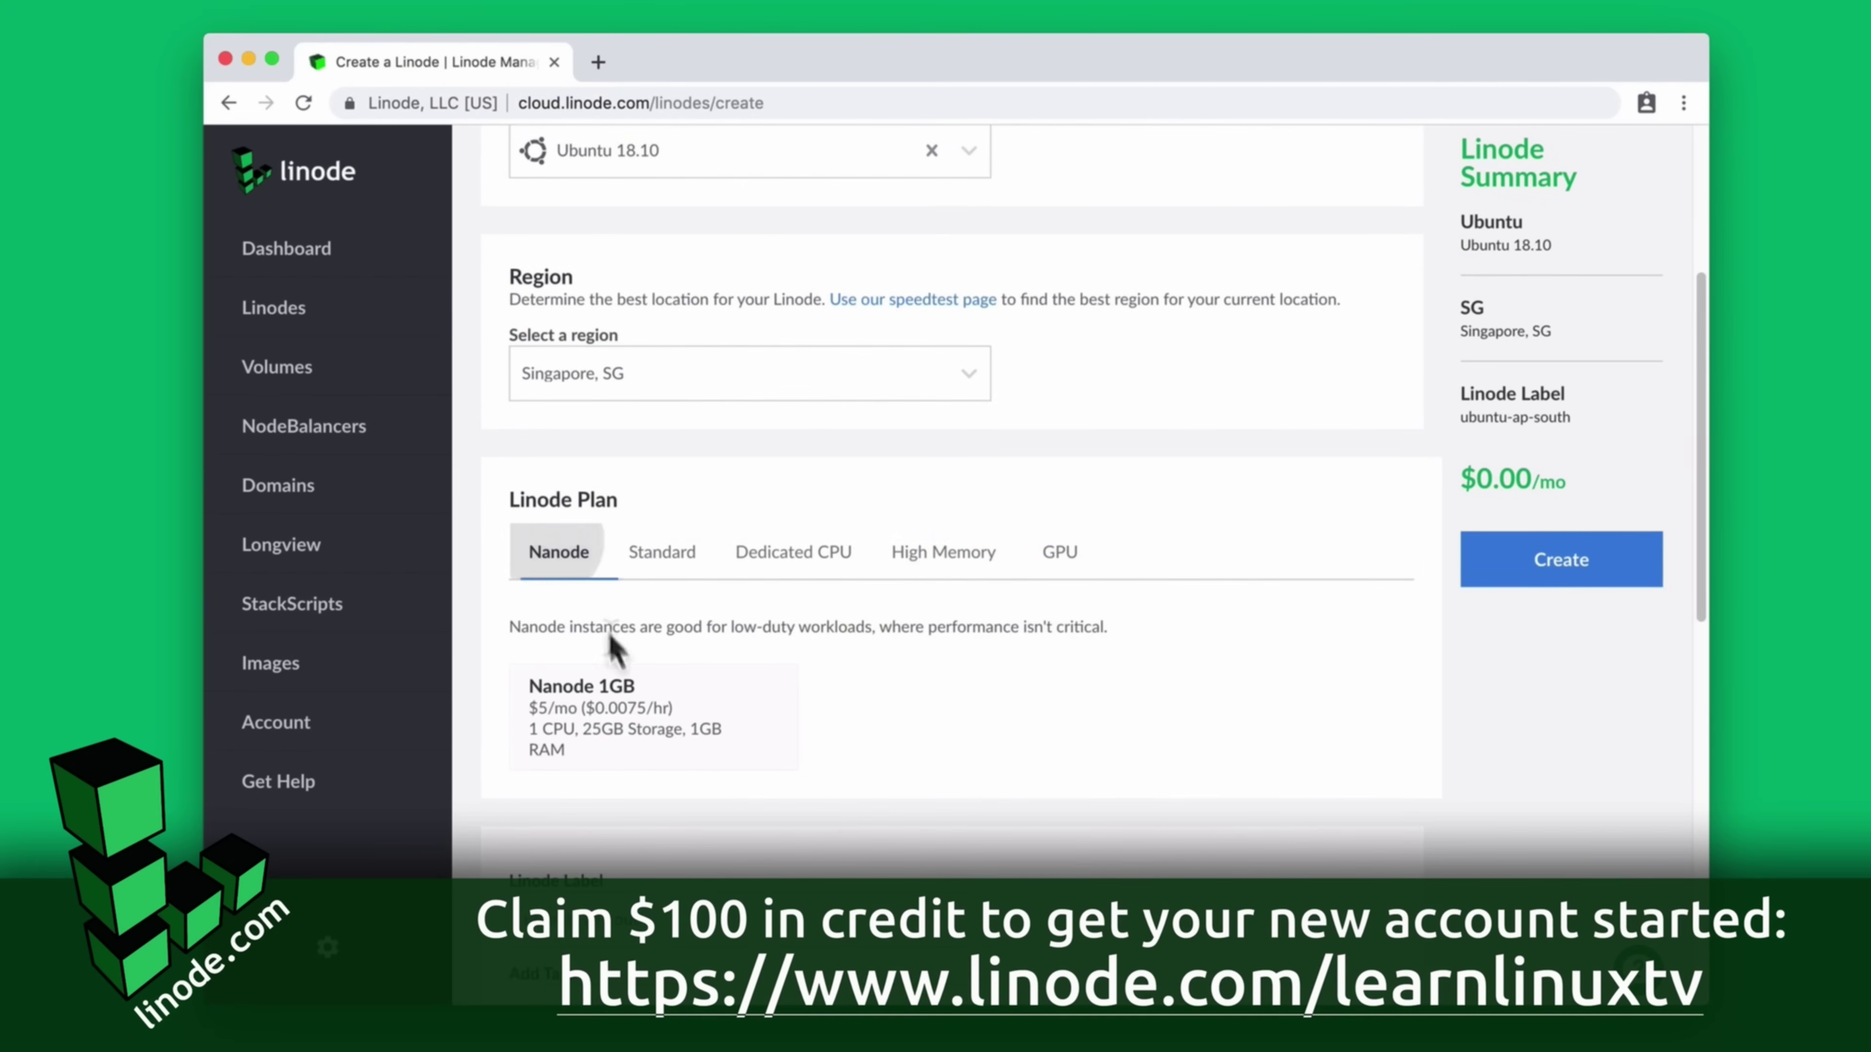
pyautogui.click(652, 723)
pyautogui.scroll(-5, 858, 675)
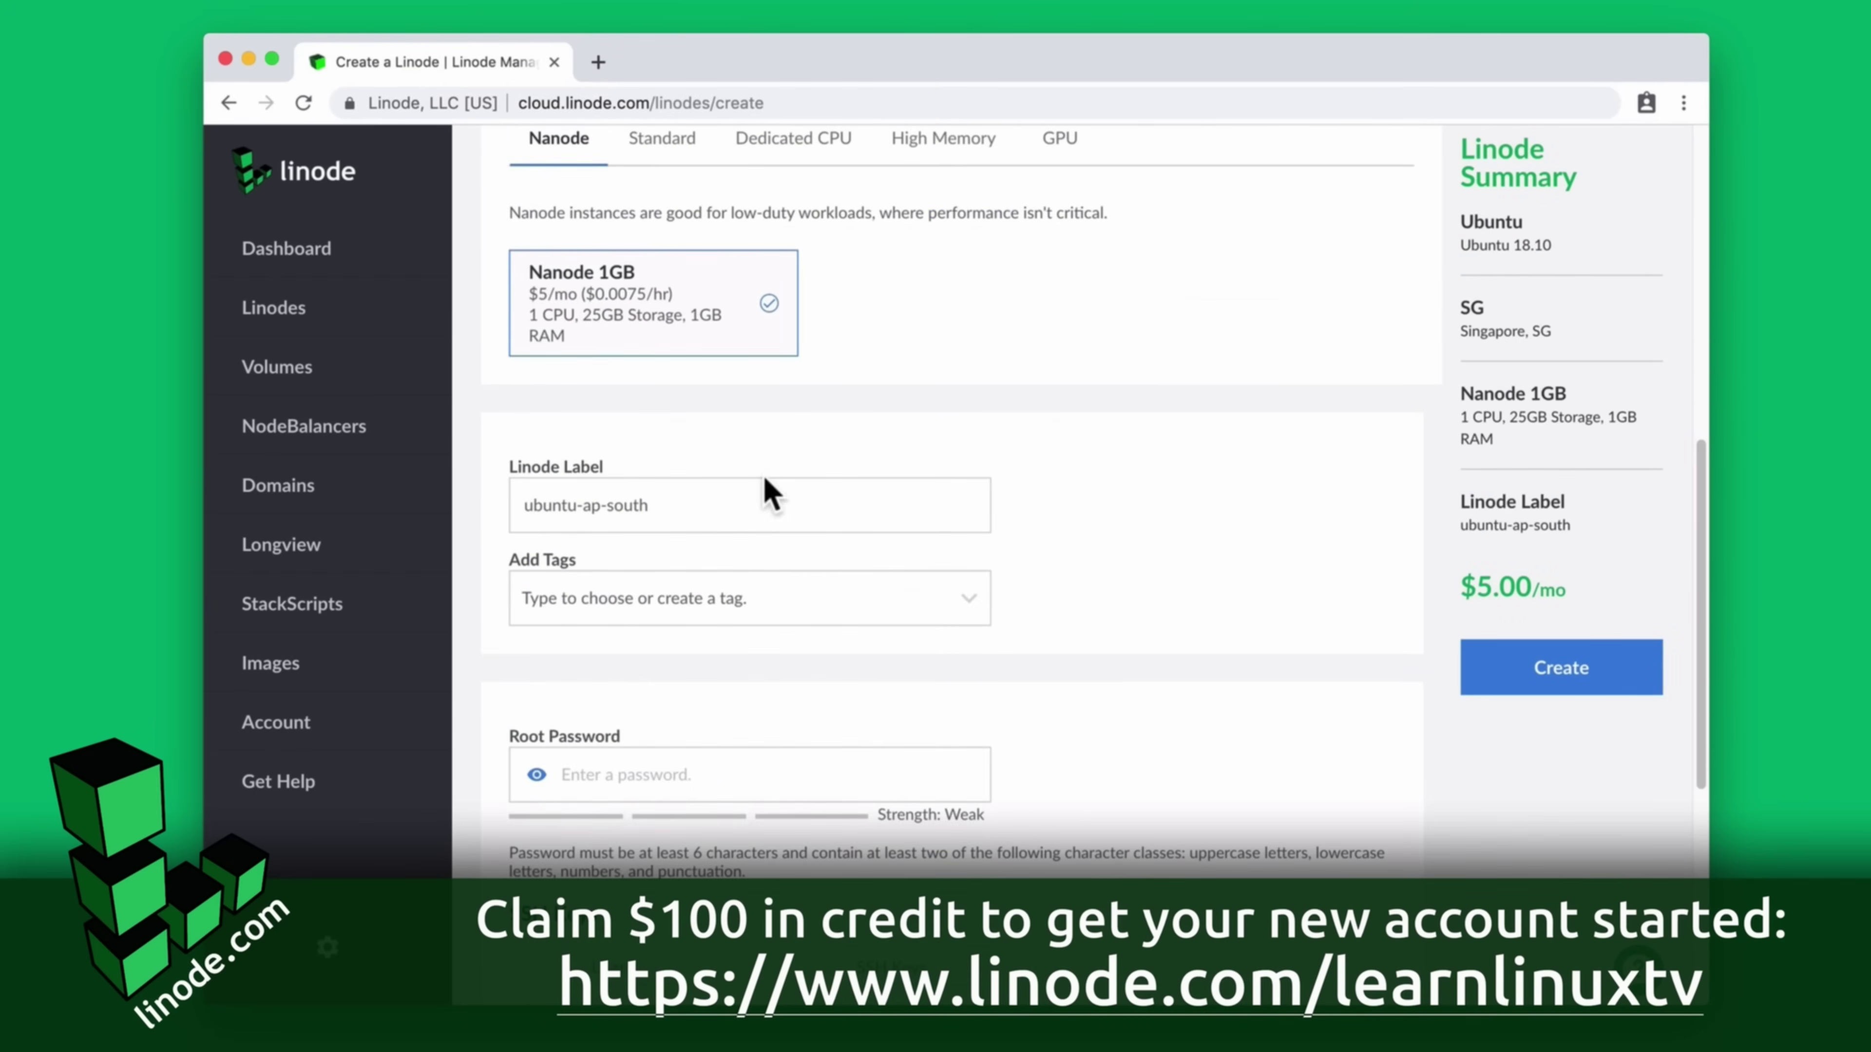
# Label it hello-world, set a root password, authorize the SSH key, and create the Linode
pyautogui.tripleClick(766, 505)
pyautogui.write('hello-world')
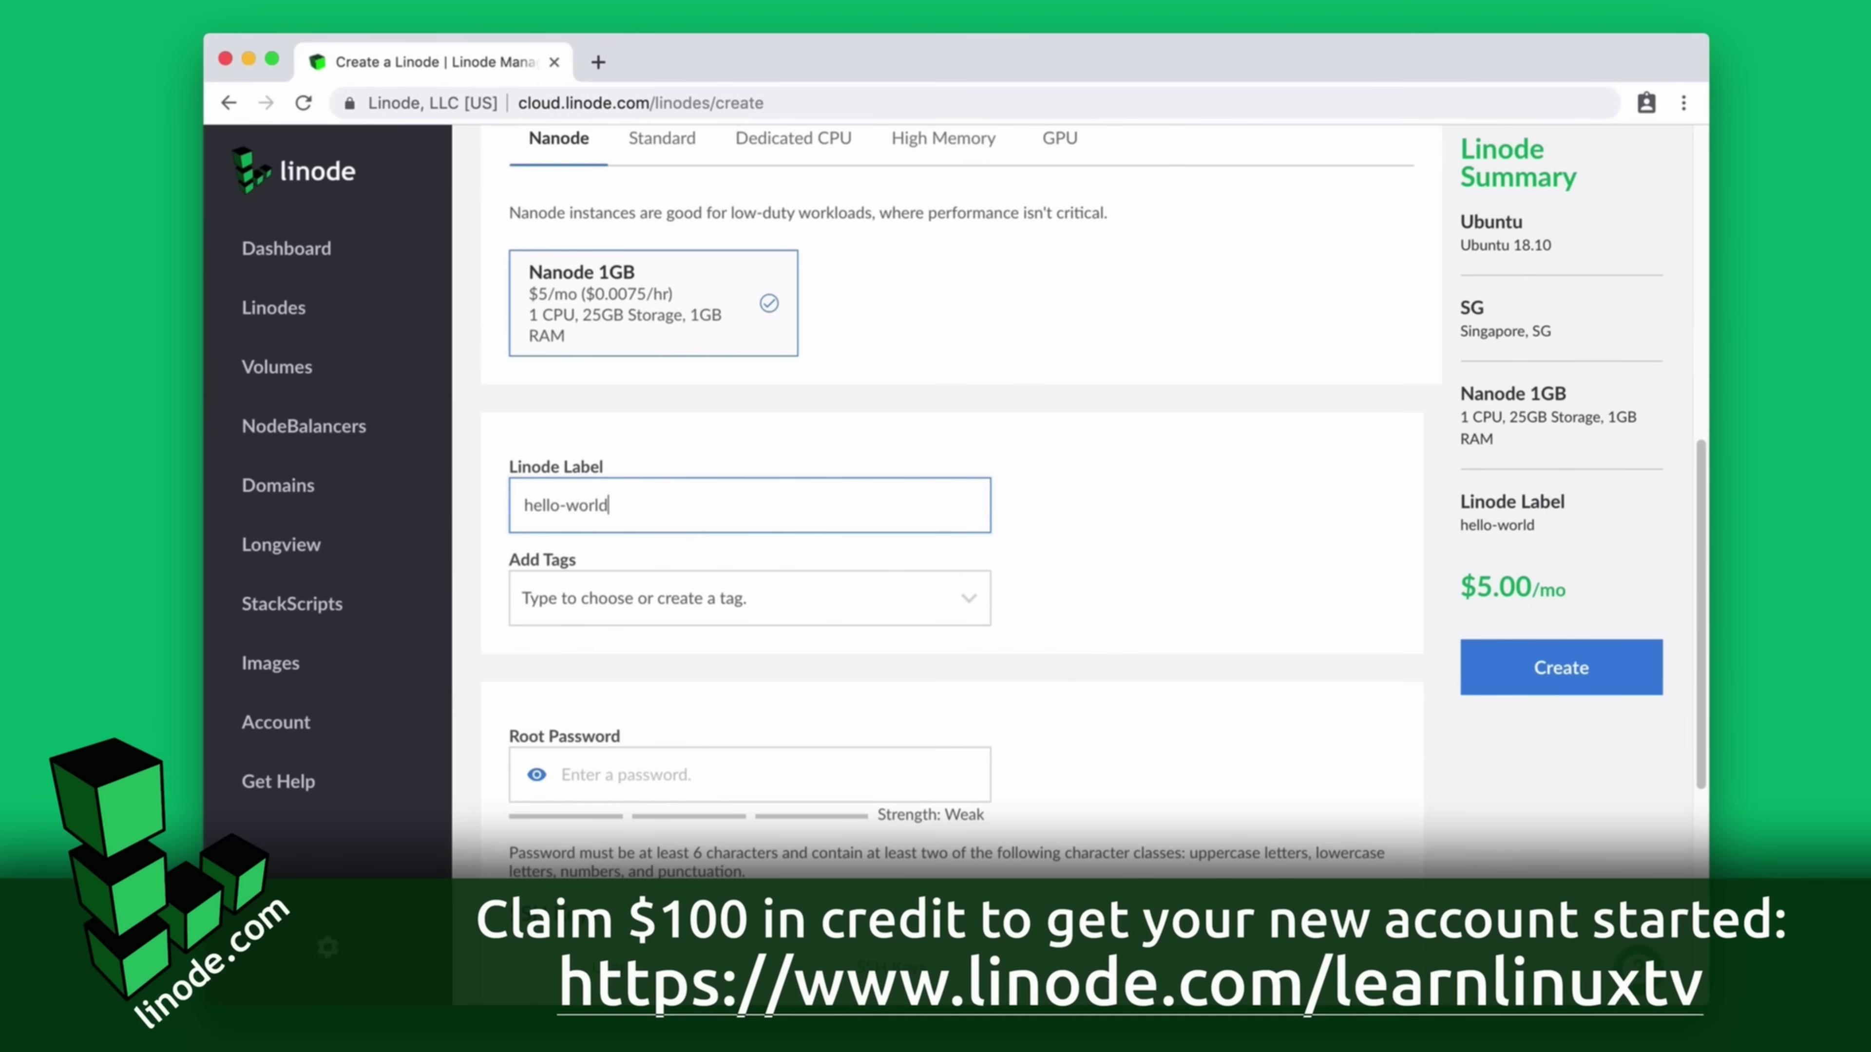
pyautogui.scroll(-1, 884, 490)
pyautogui.click(630, 733)
pyautogui.write('a')
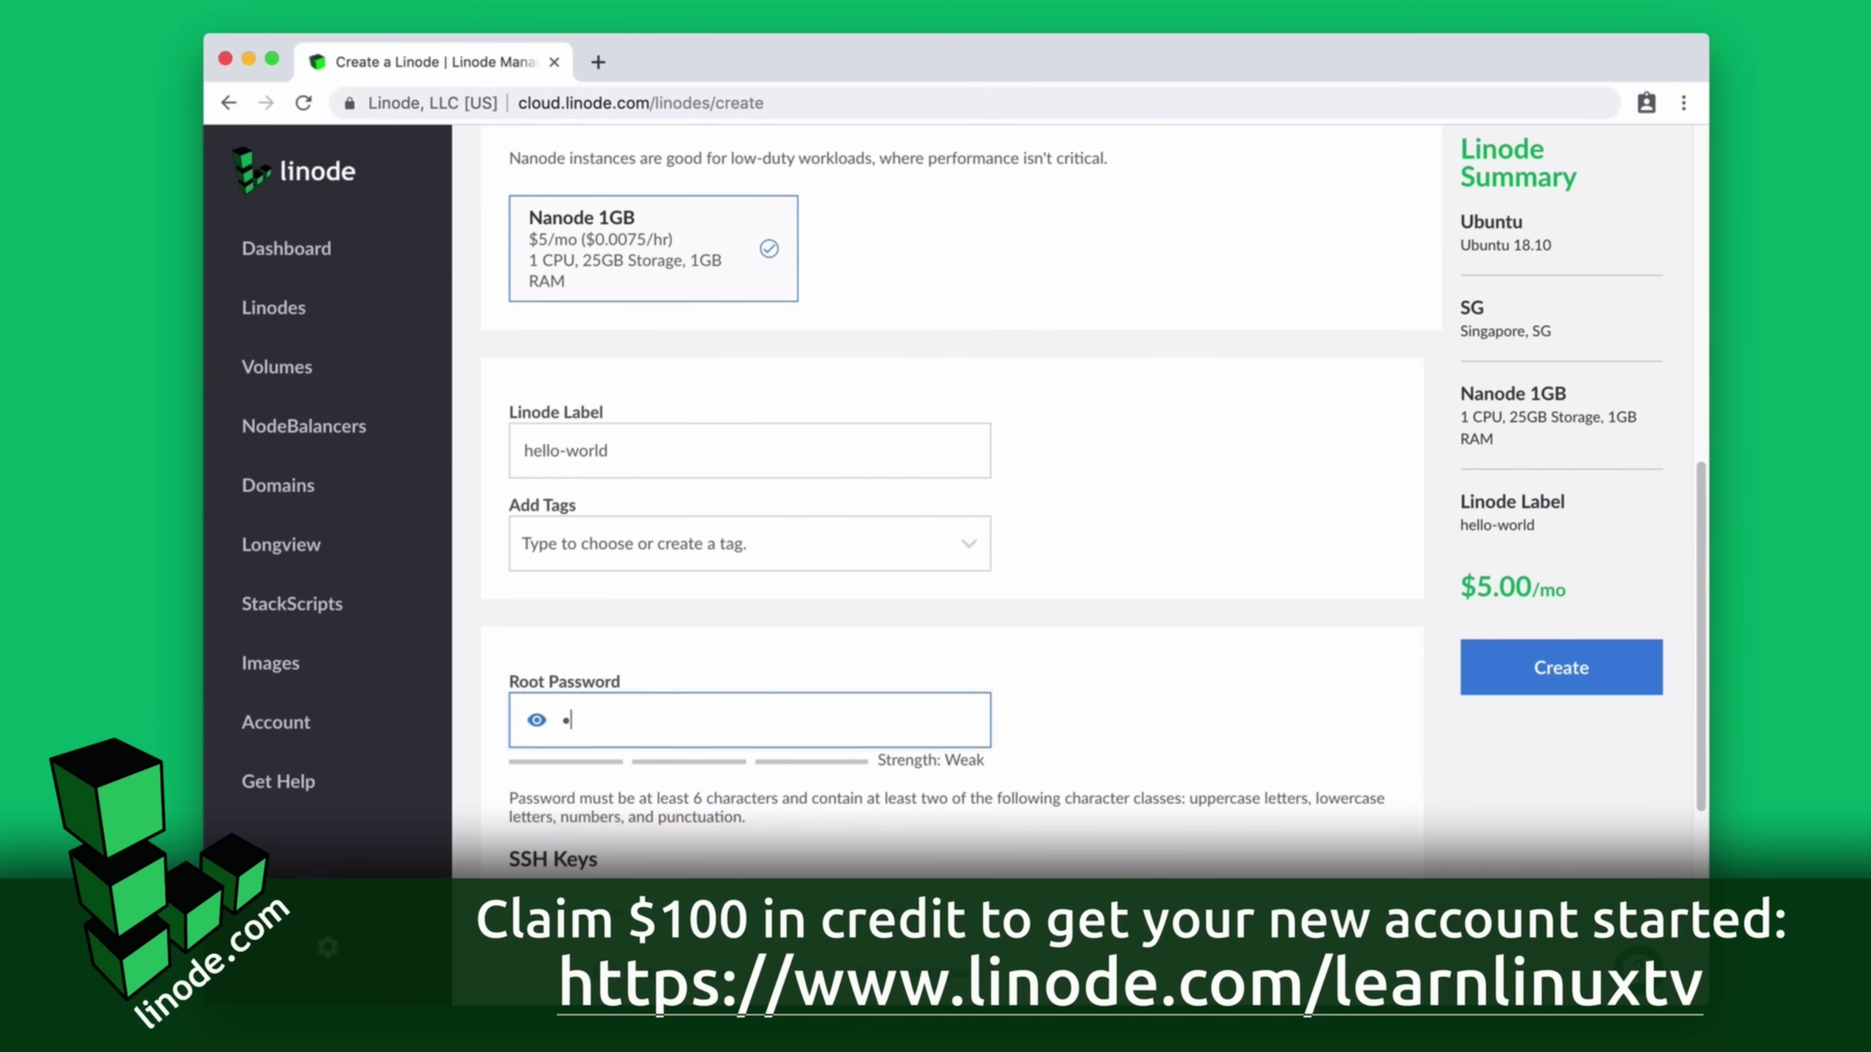
pyautogui.write('•••••••')
pyautogui.scroll(-10, 1044, 598)
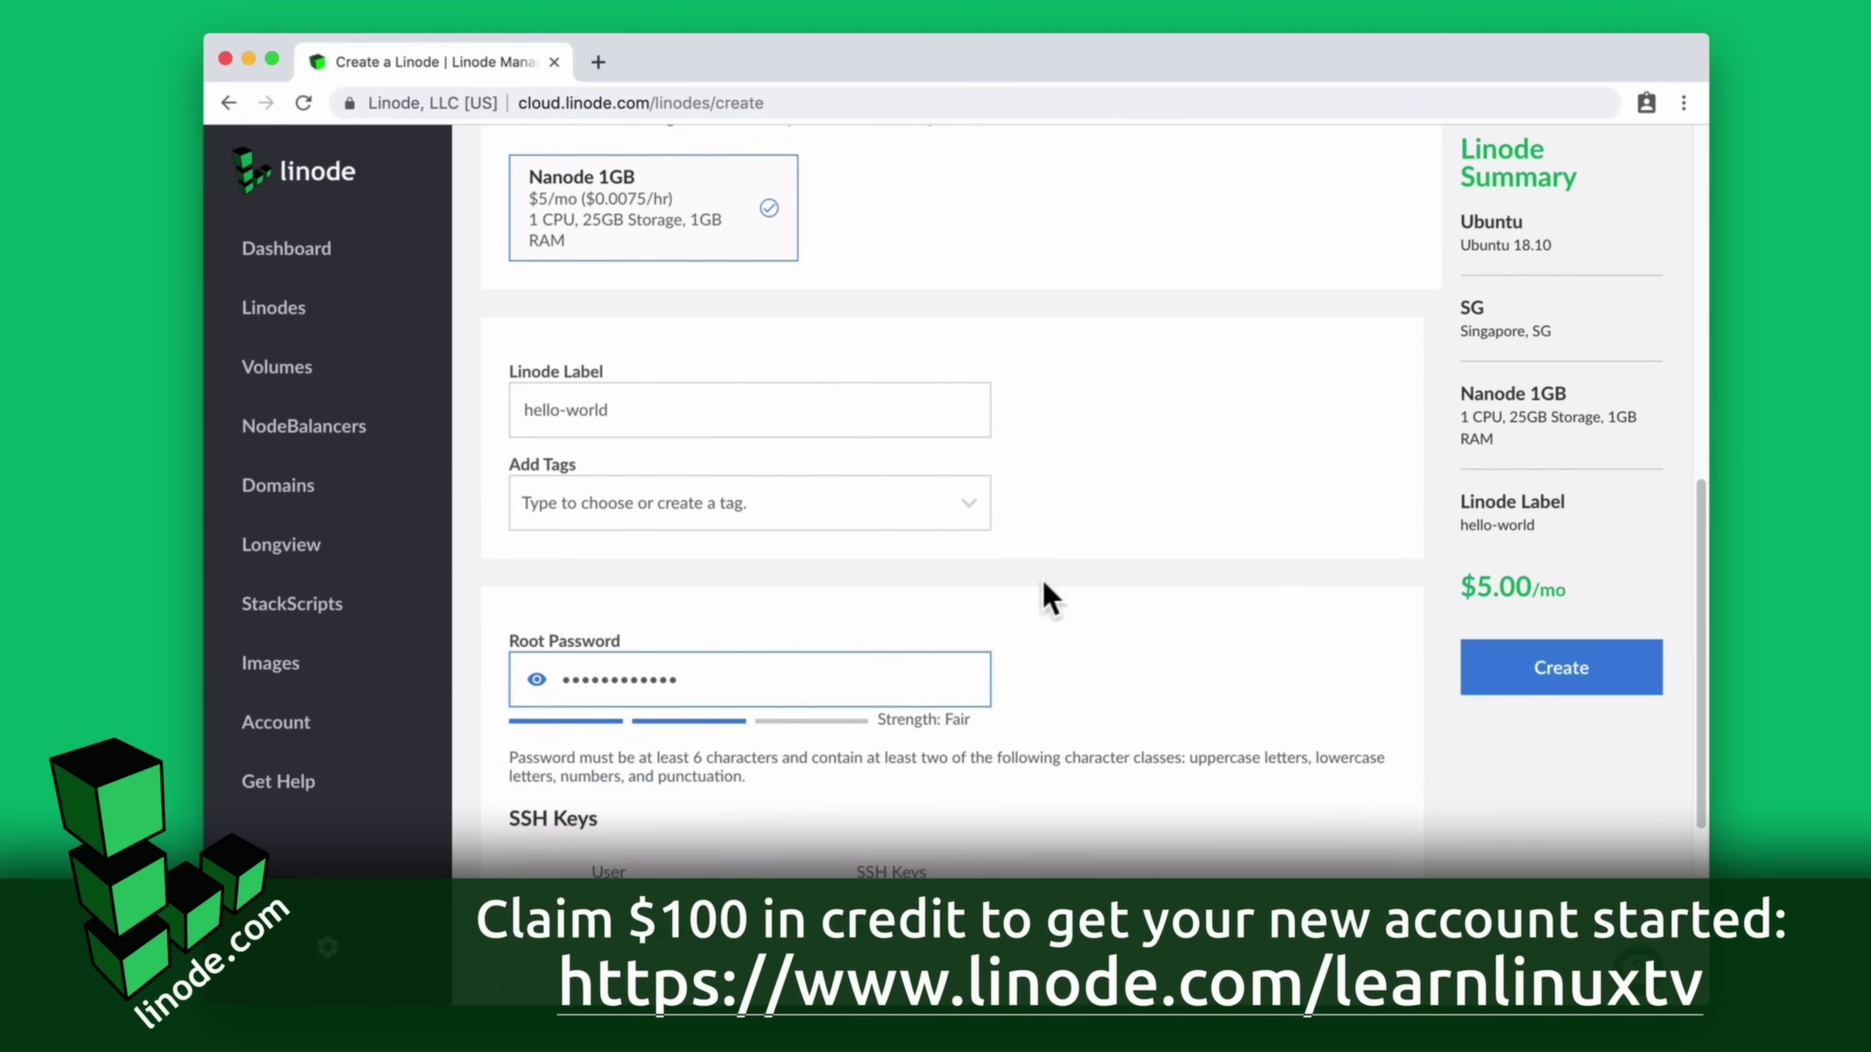
pyautogui.click(544, 506)
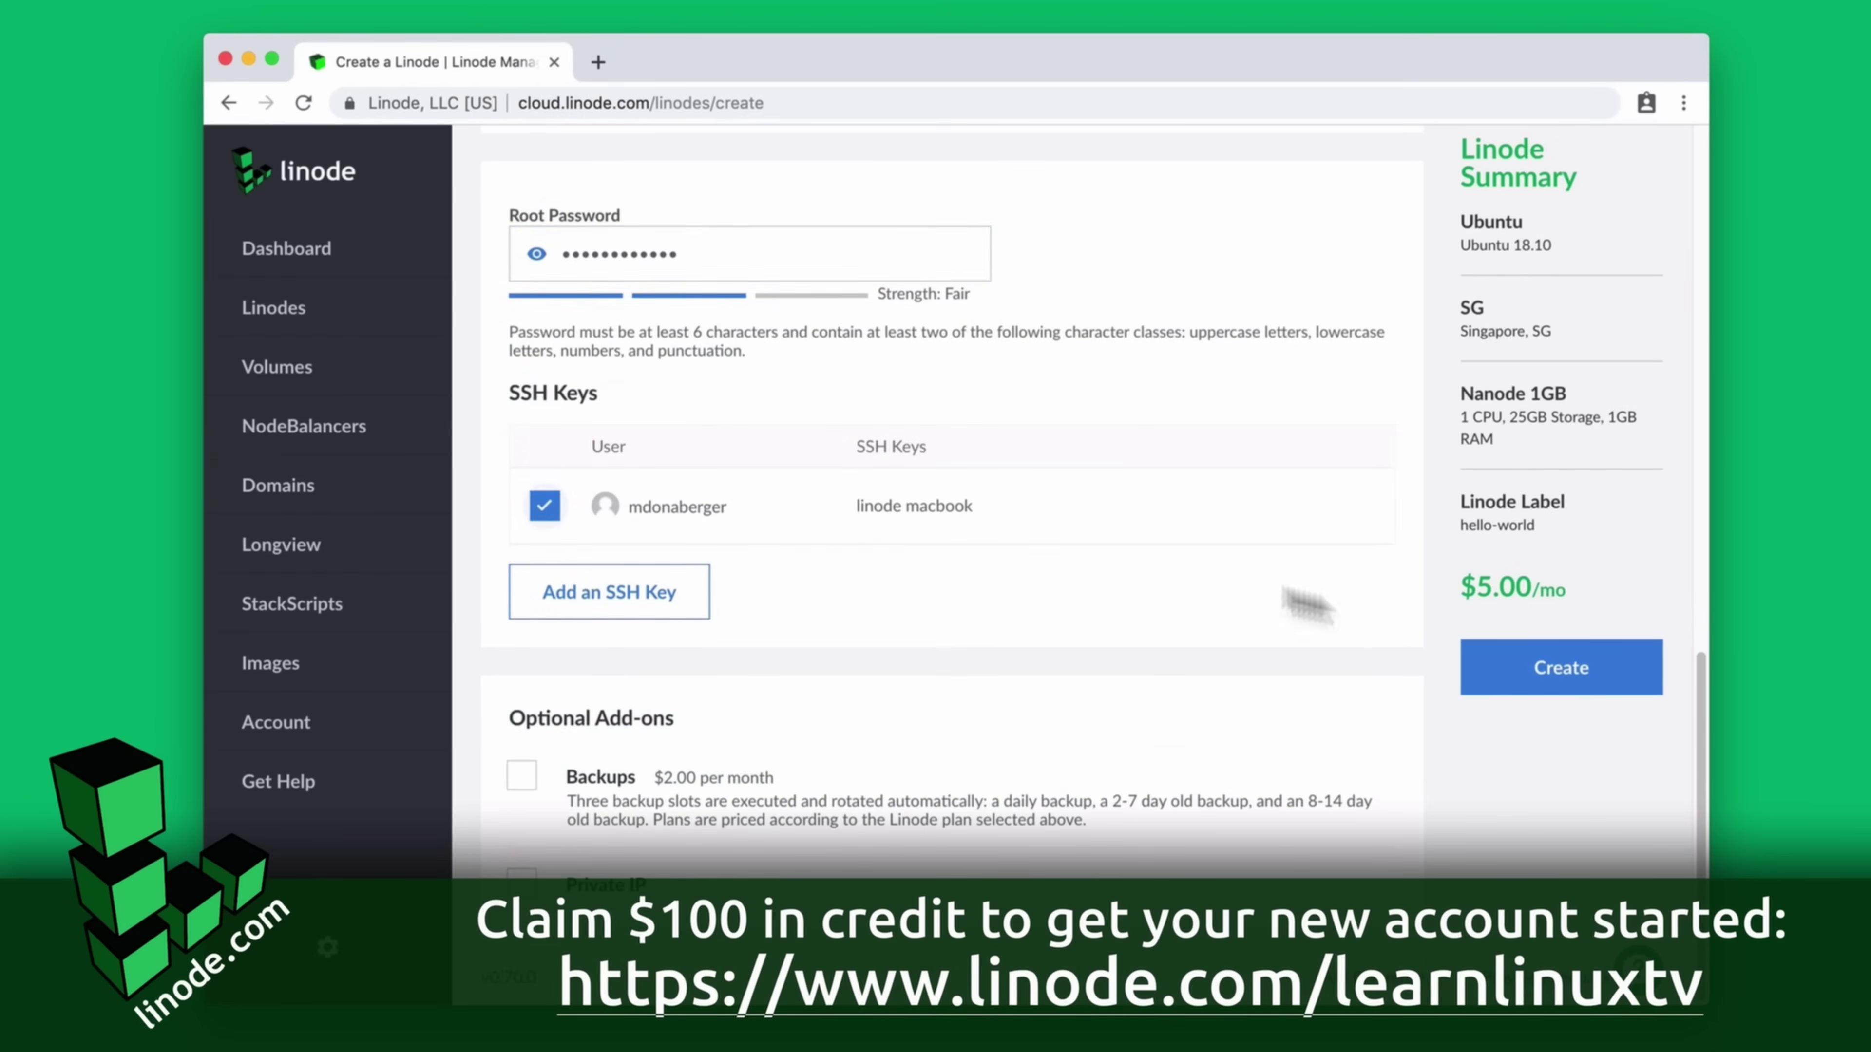
pyautogui.click(1564, 667)
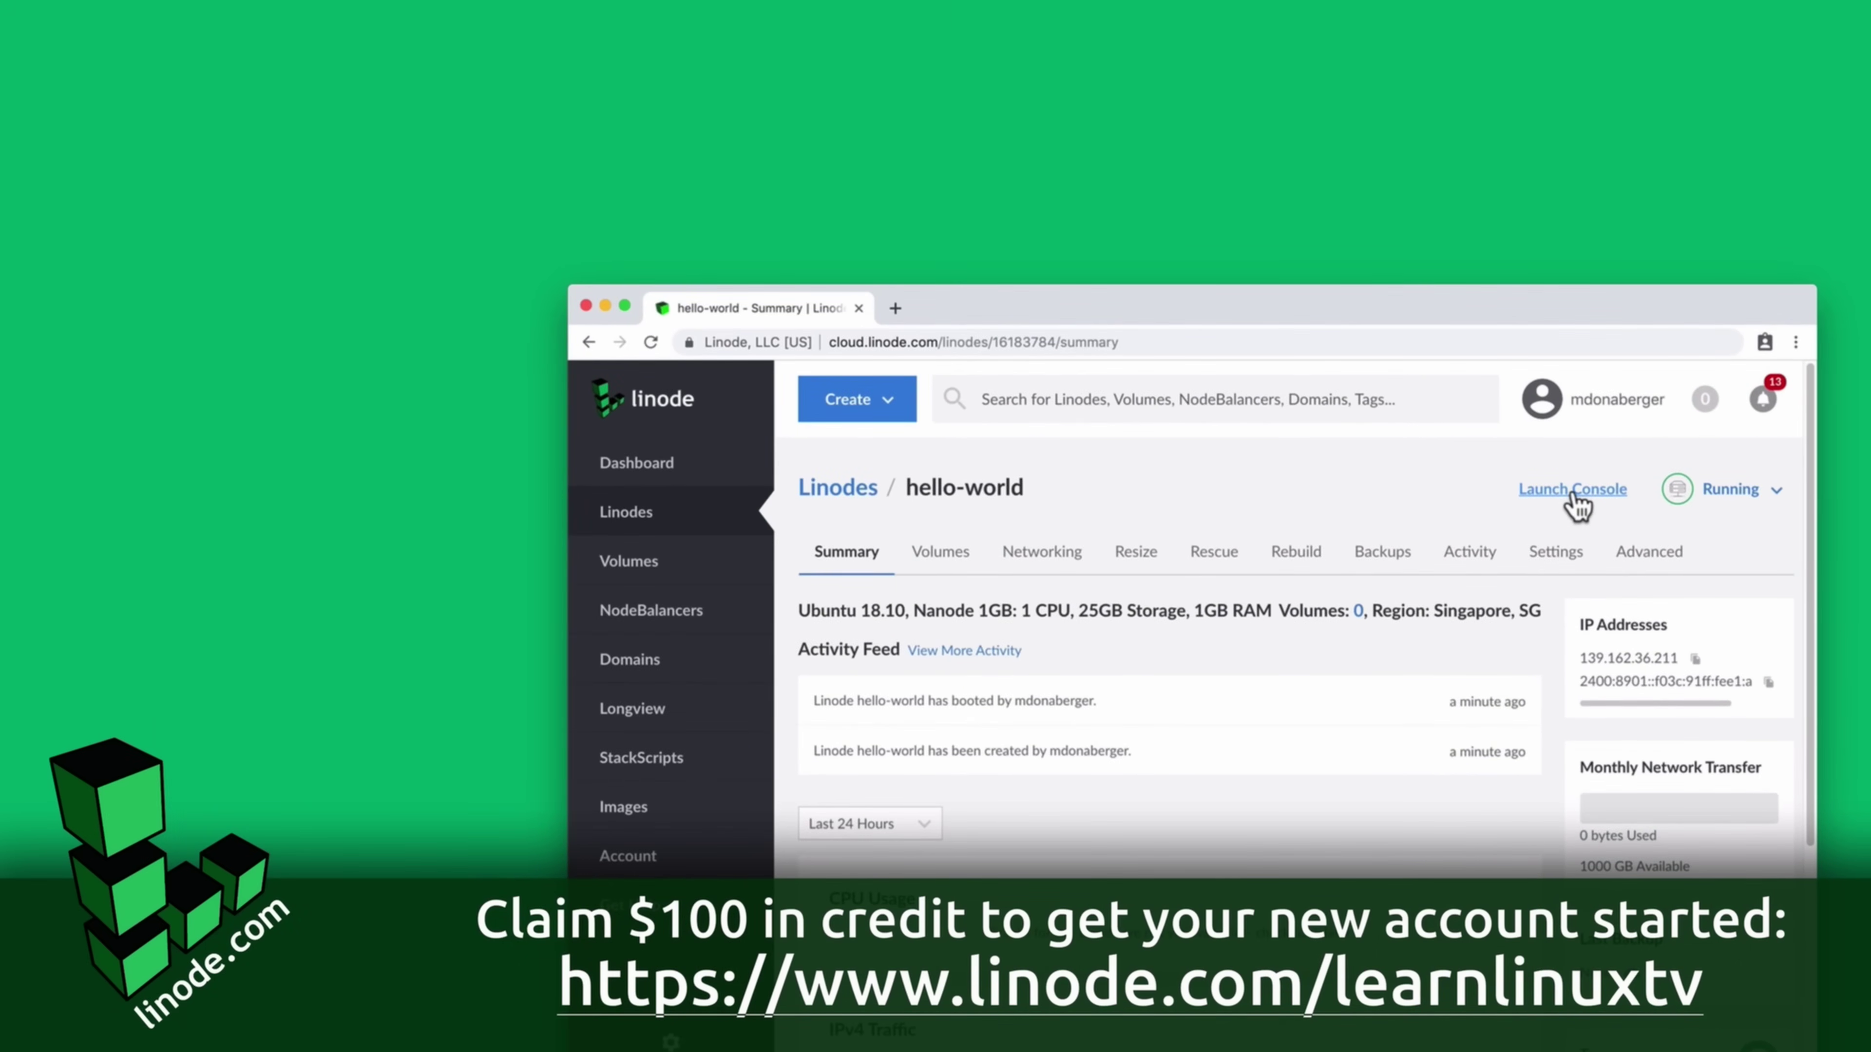
# Launch the Lish console for the hello-world Linode
pyautogui.click(1572, 490)
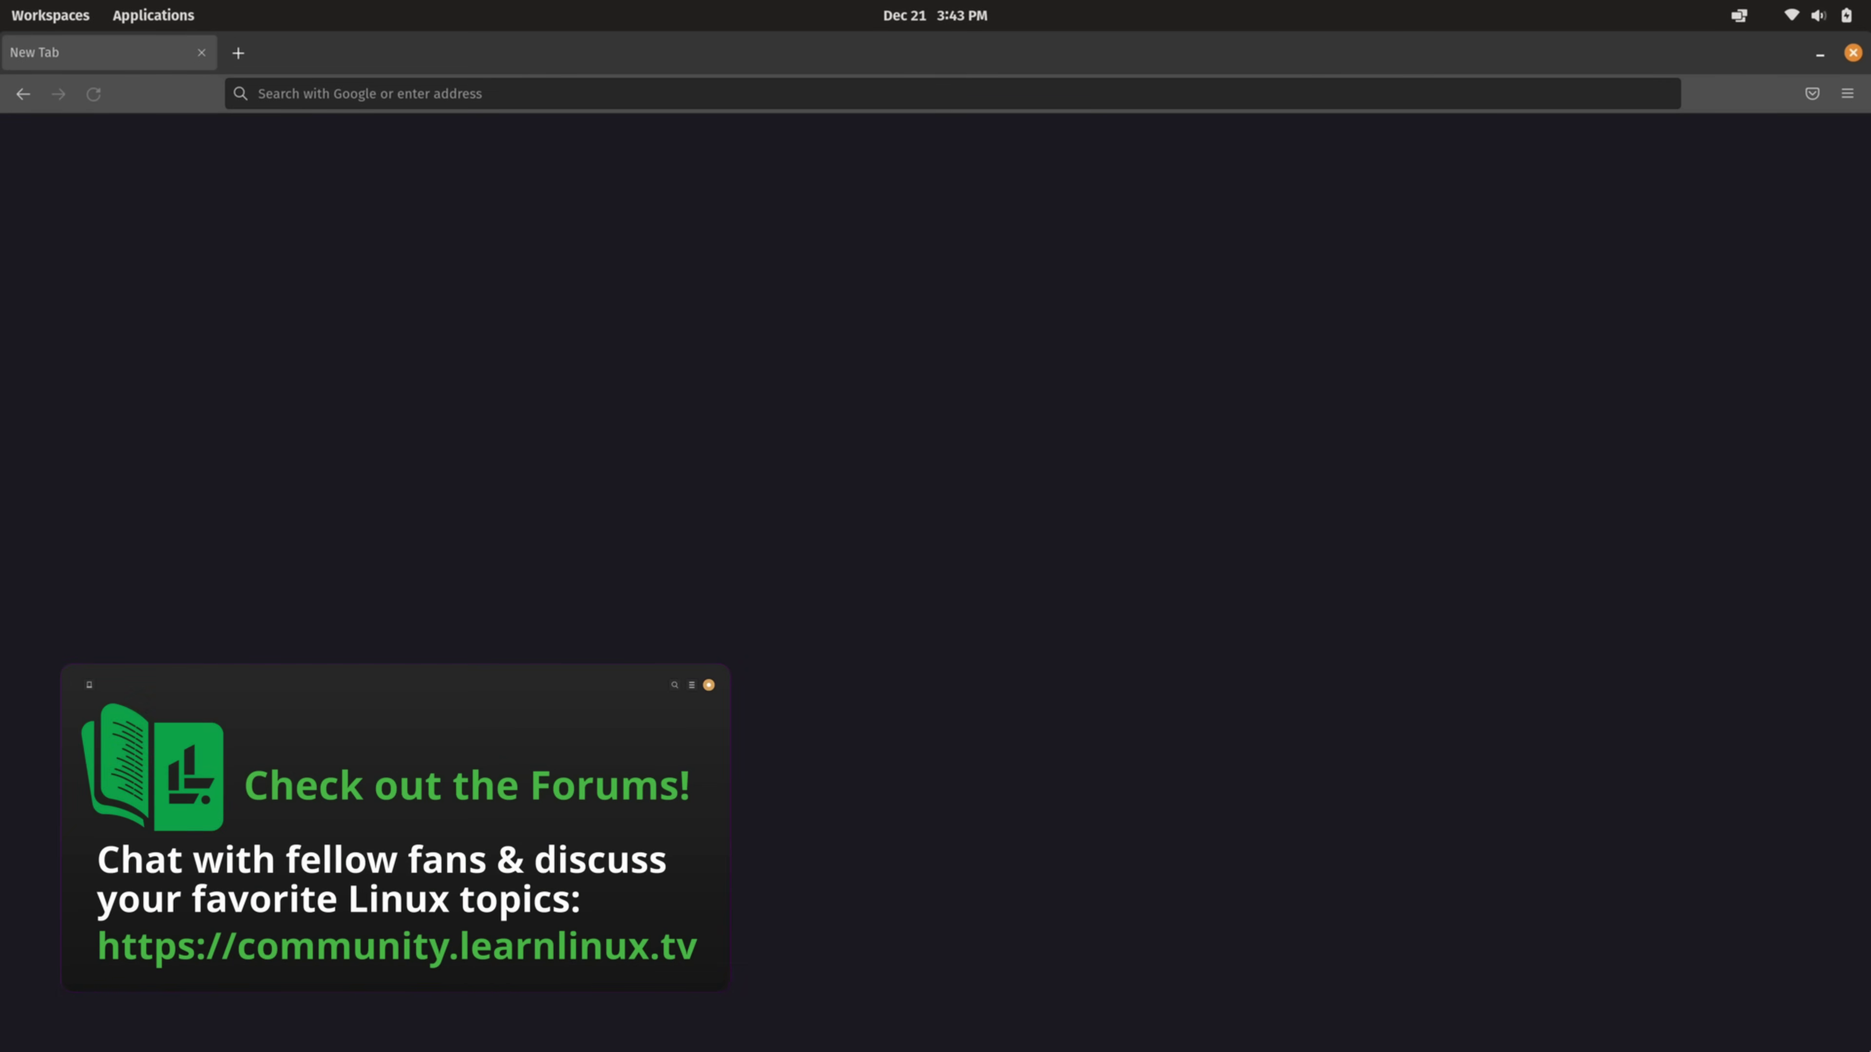
# Load 172.105.20.213:9090 in Firefox and accept the self-signed certificate risk
pyautogui.click(805, 92)
pyautogui.write('172.105.20.213')
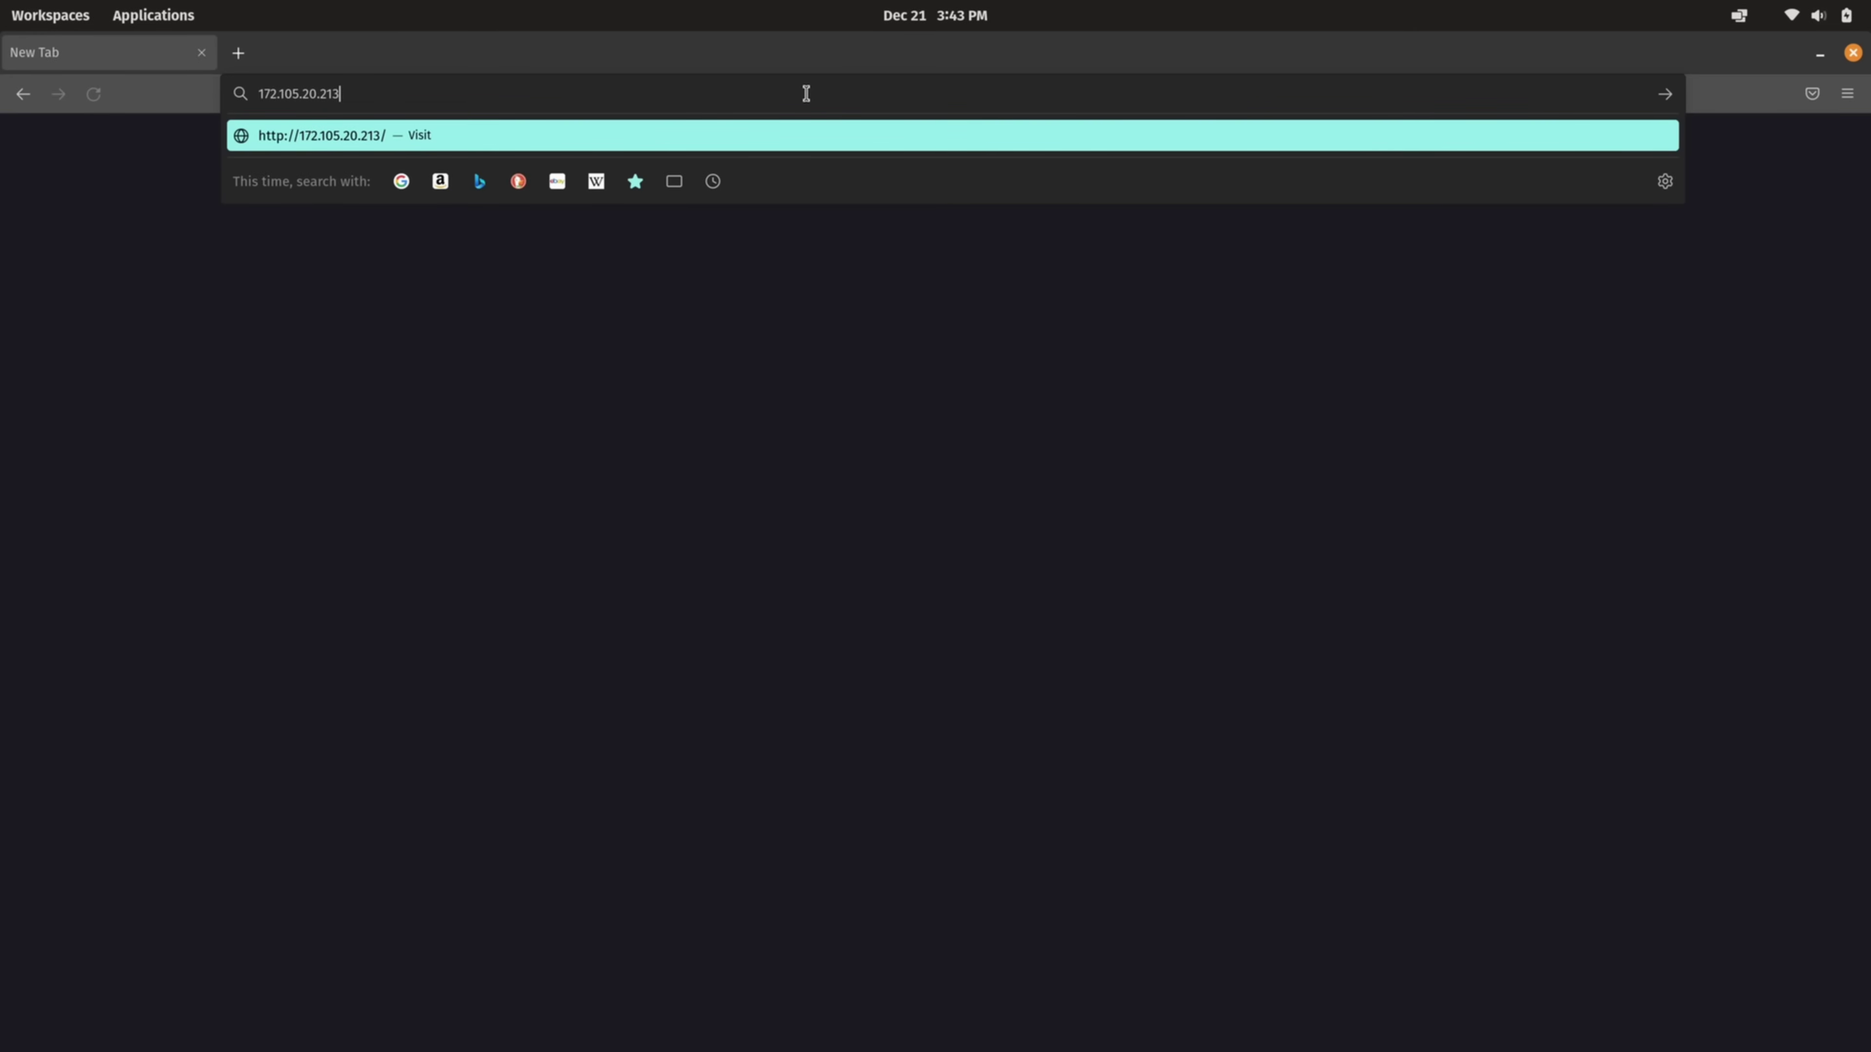
pyautogui.write(':')
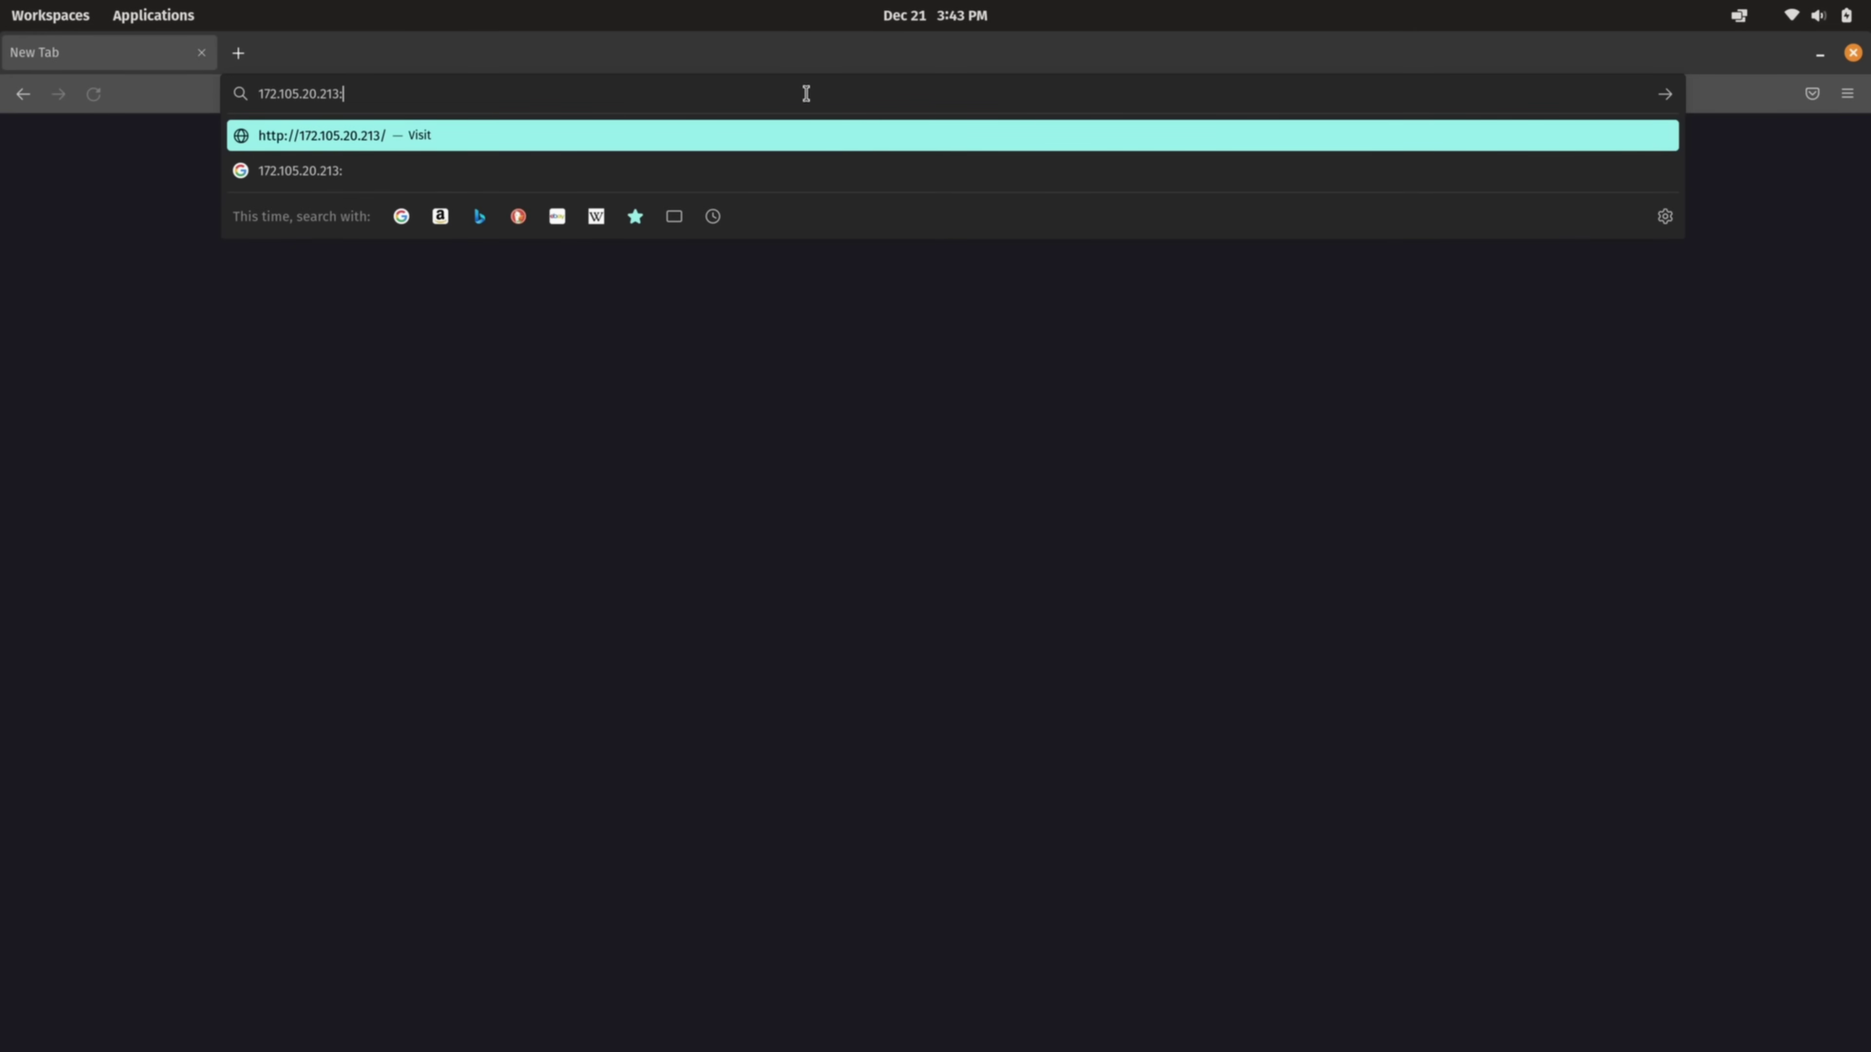
pyautogui.write('9090')
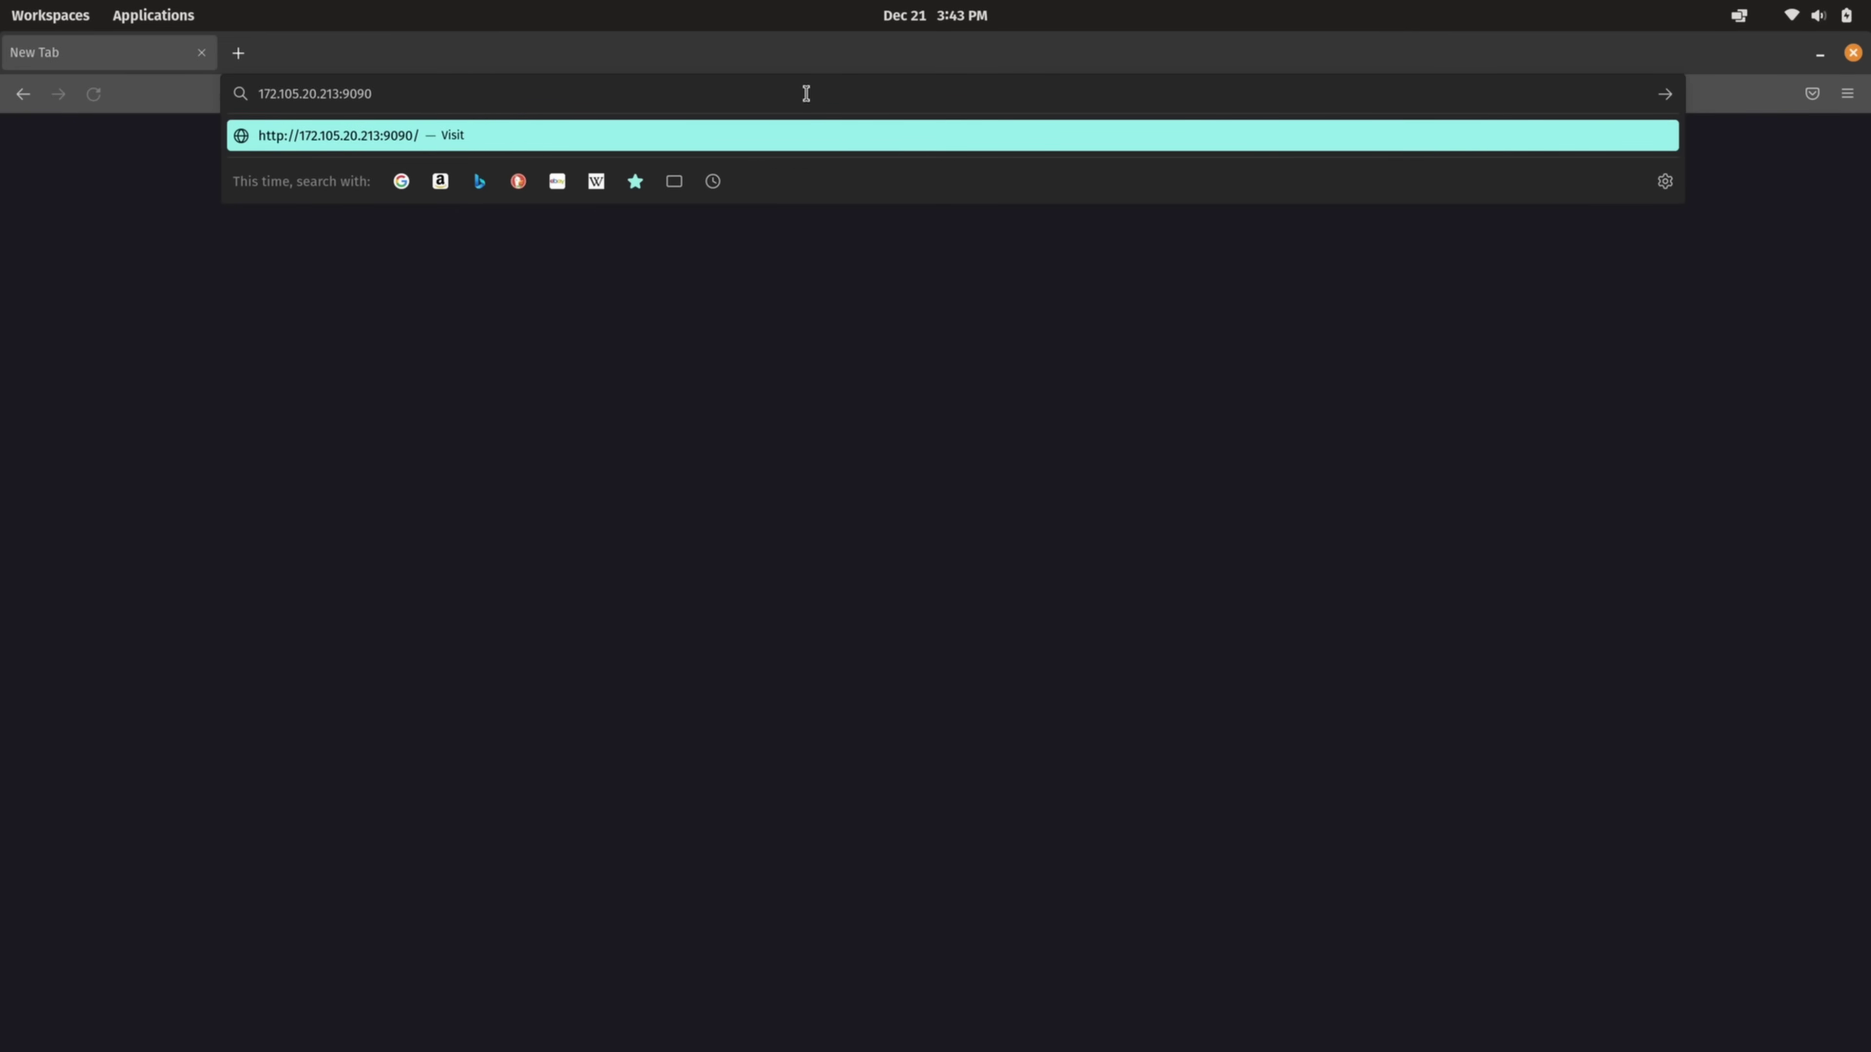
pyautogui.press('Return')
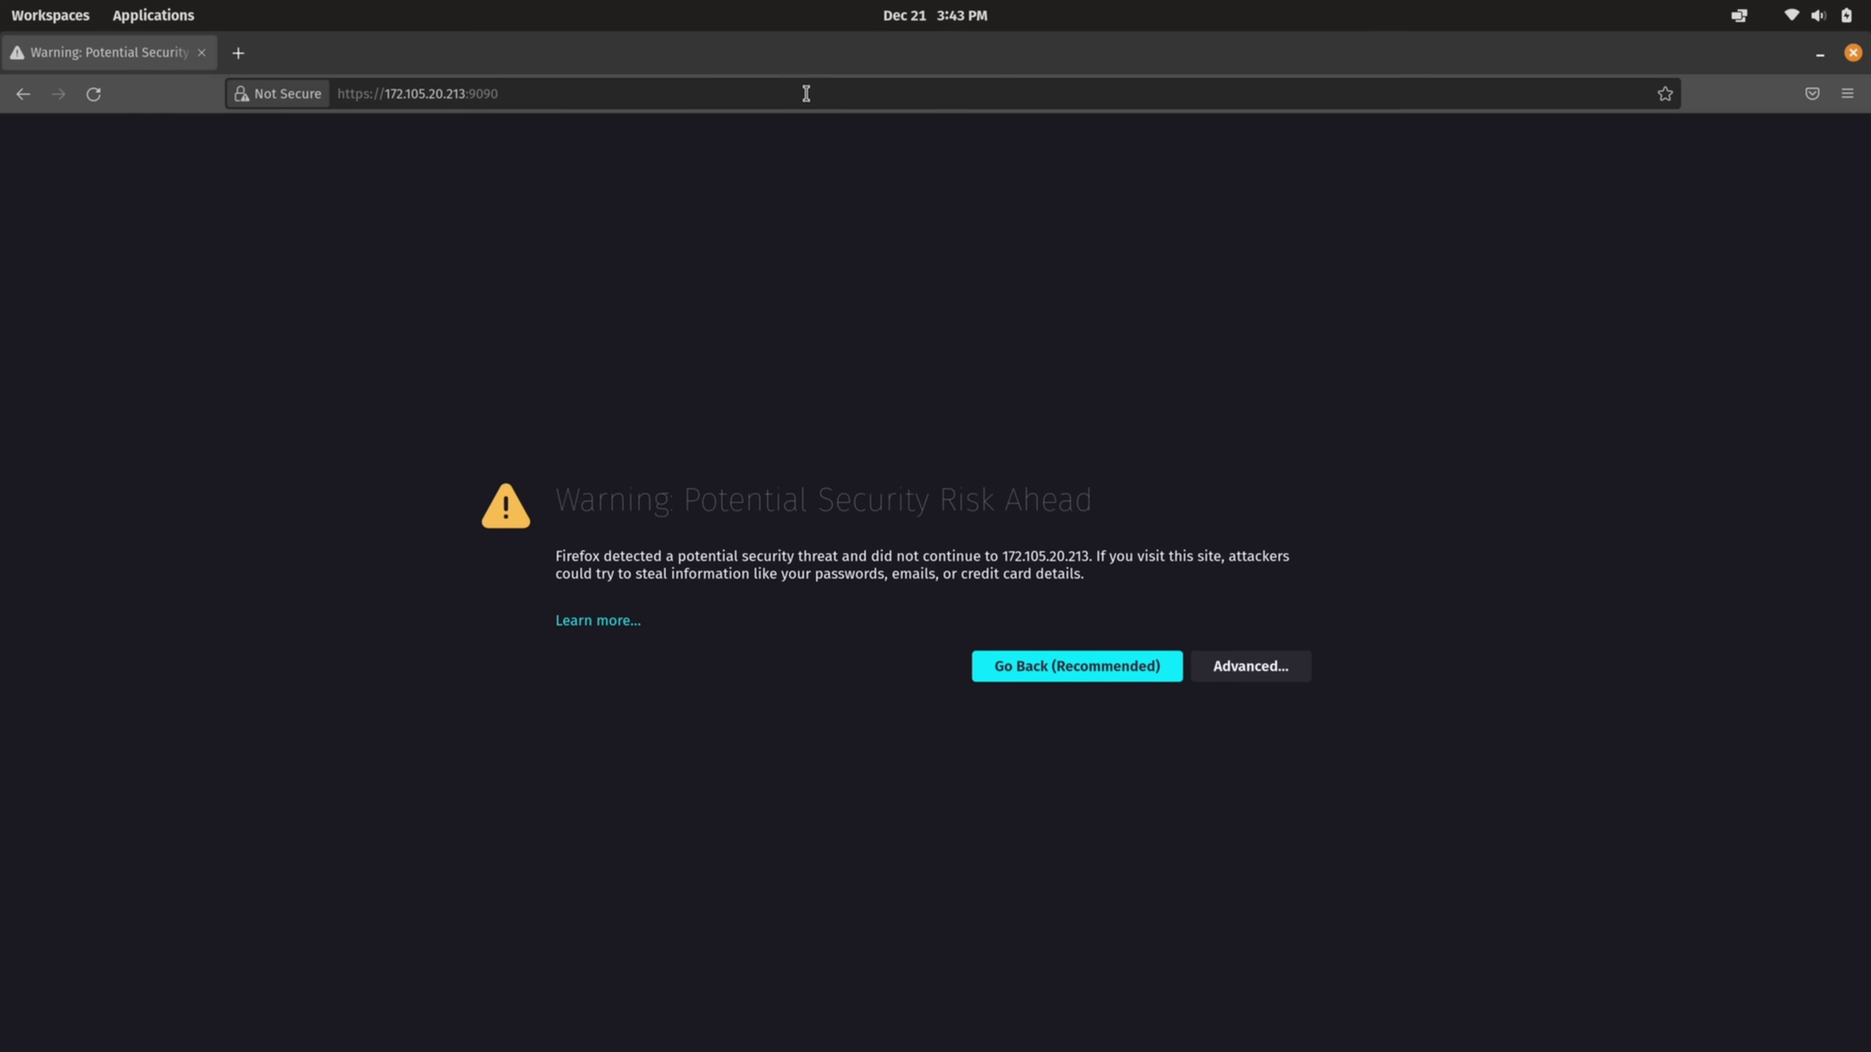
pyautogui.click(1264, 672)
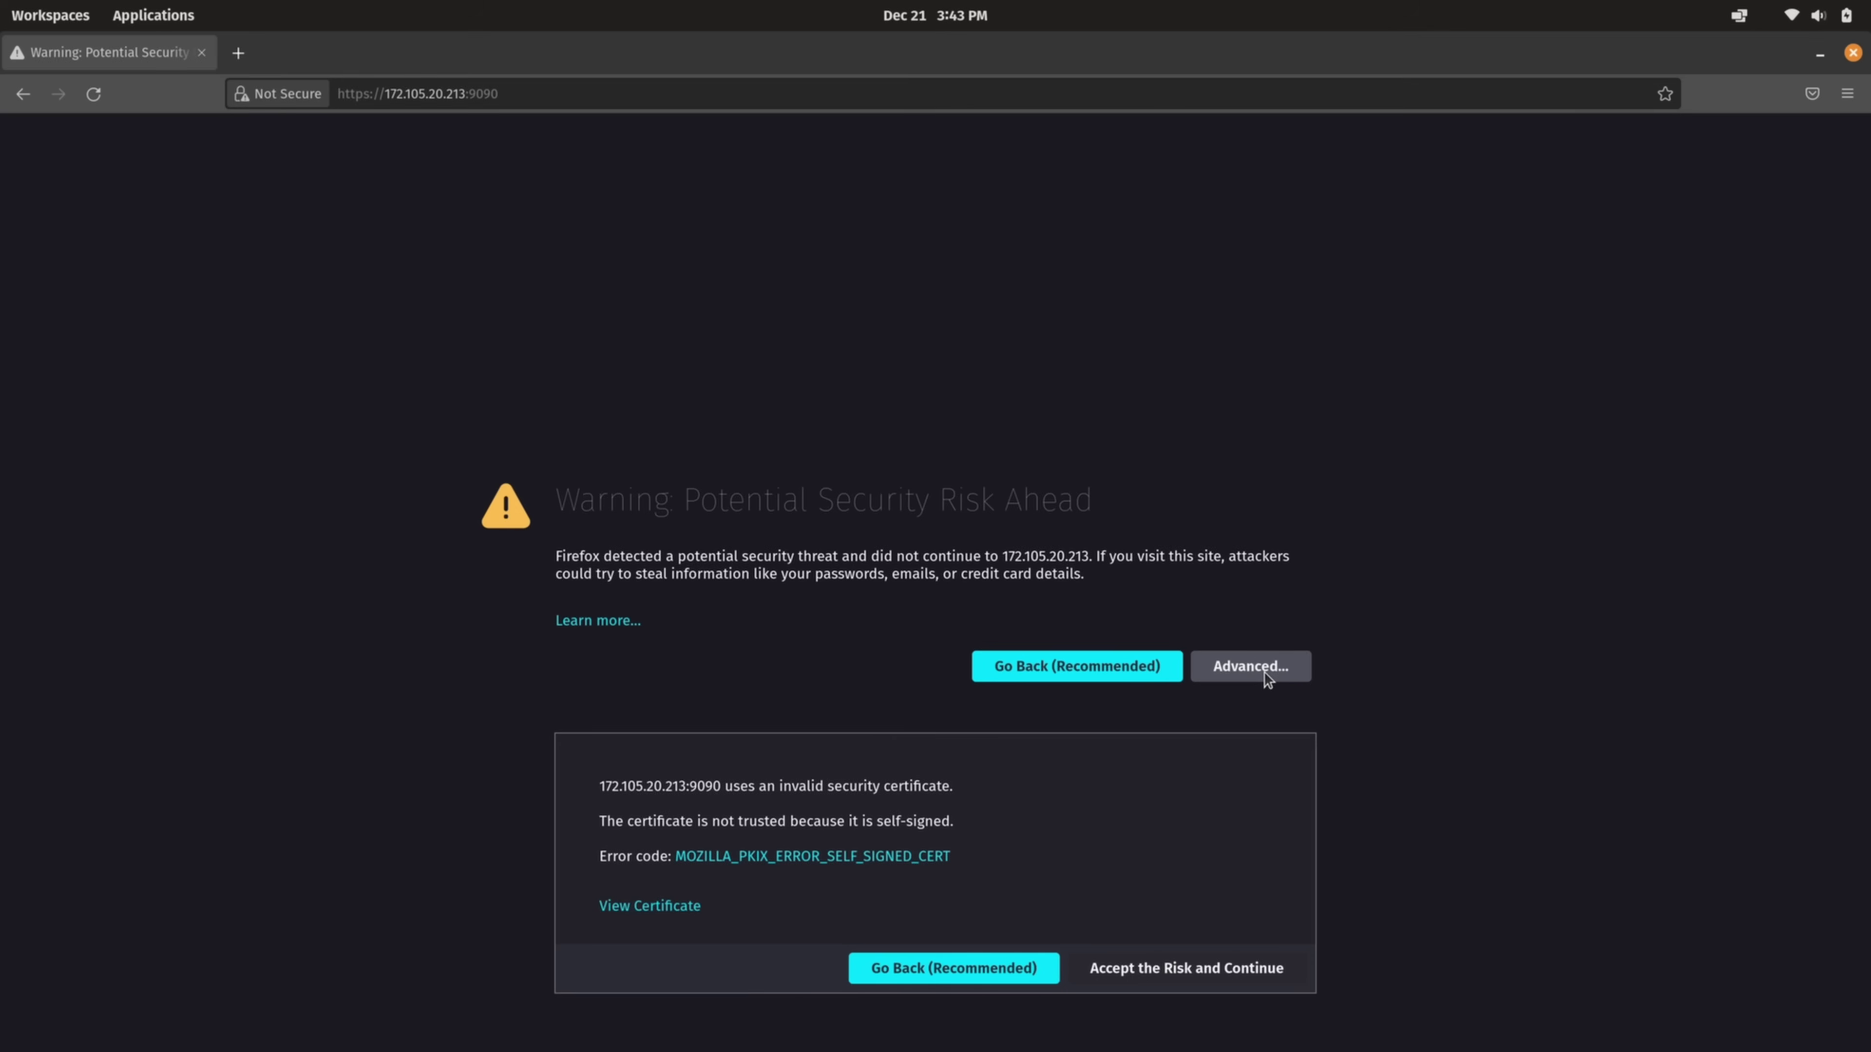
pyautogui.click(1181, 972)
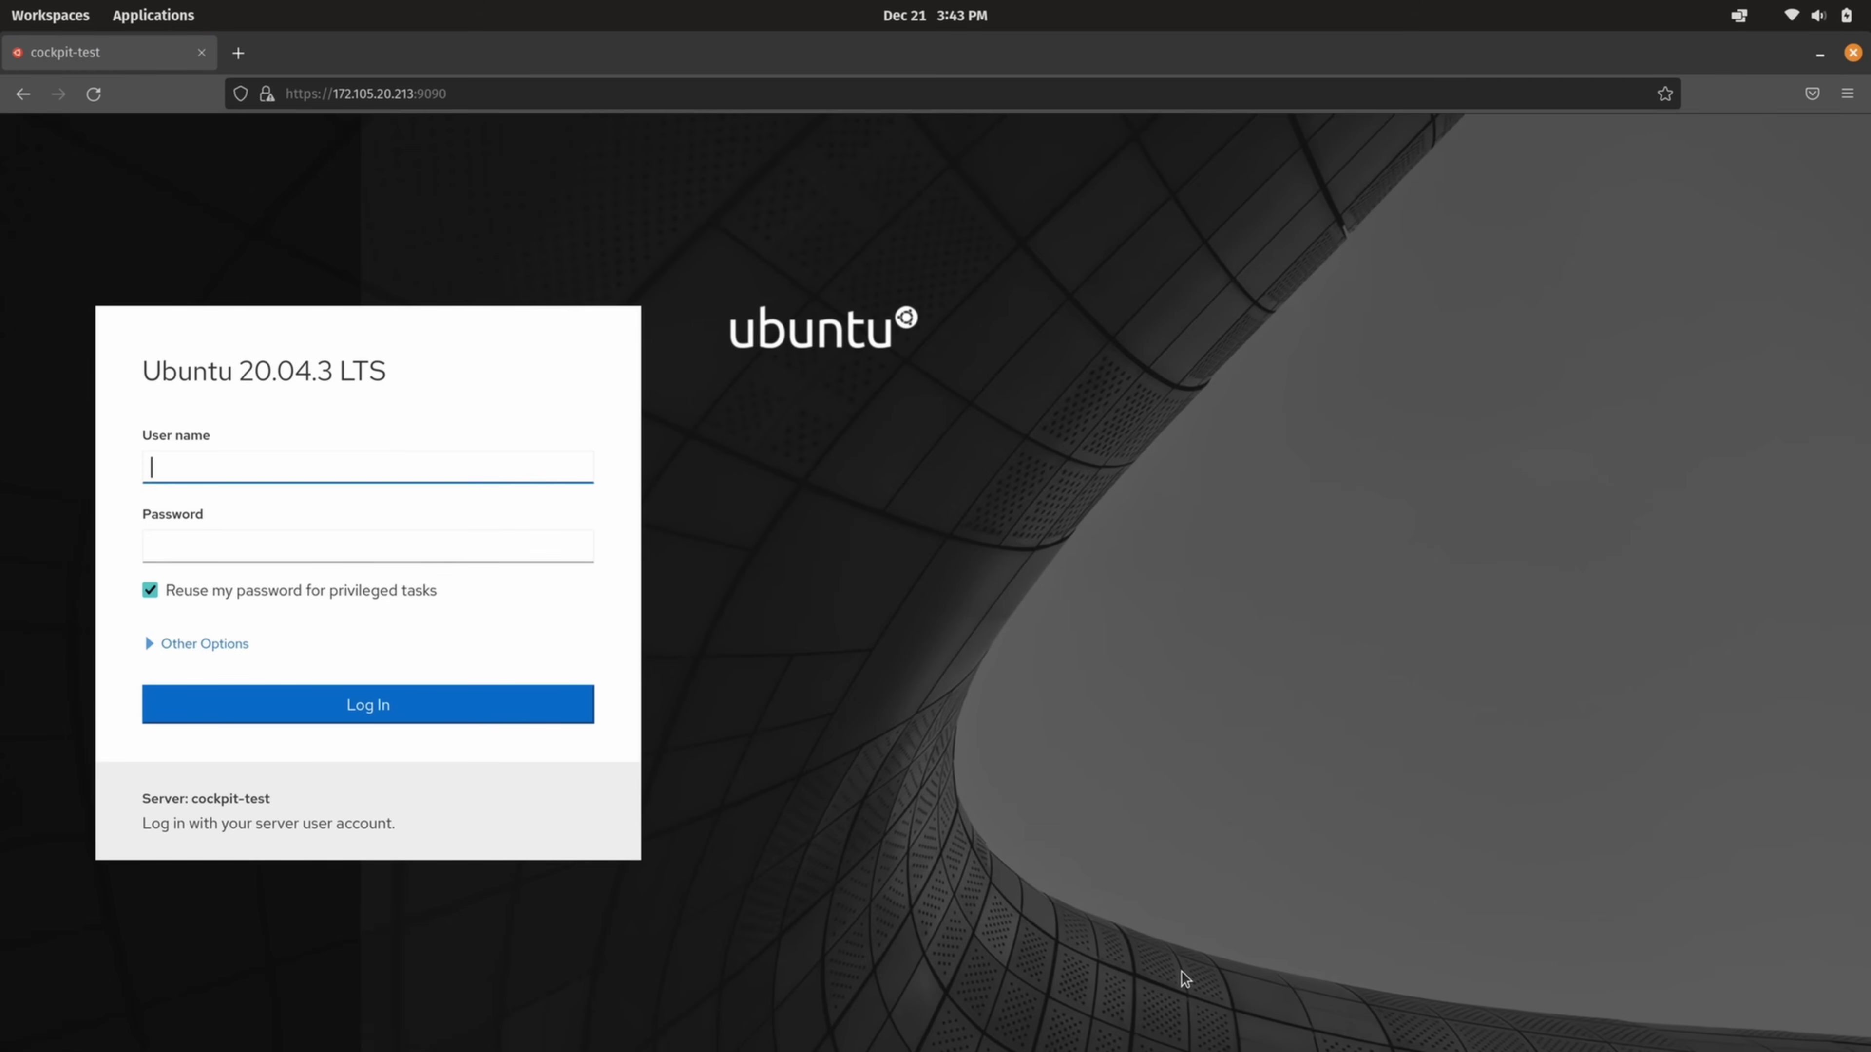
# Zoom the login page to 150% and log in with the server's user name and password
pyautogui.hotkey('ctrl', '+')
pyautogui.hotkey('ctrl', '+')
pyautogui.hotkey('ctrl', '+')
pyautogui.hotkey('ctrl', '+')
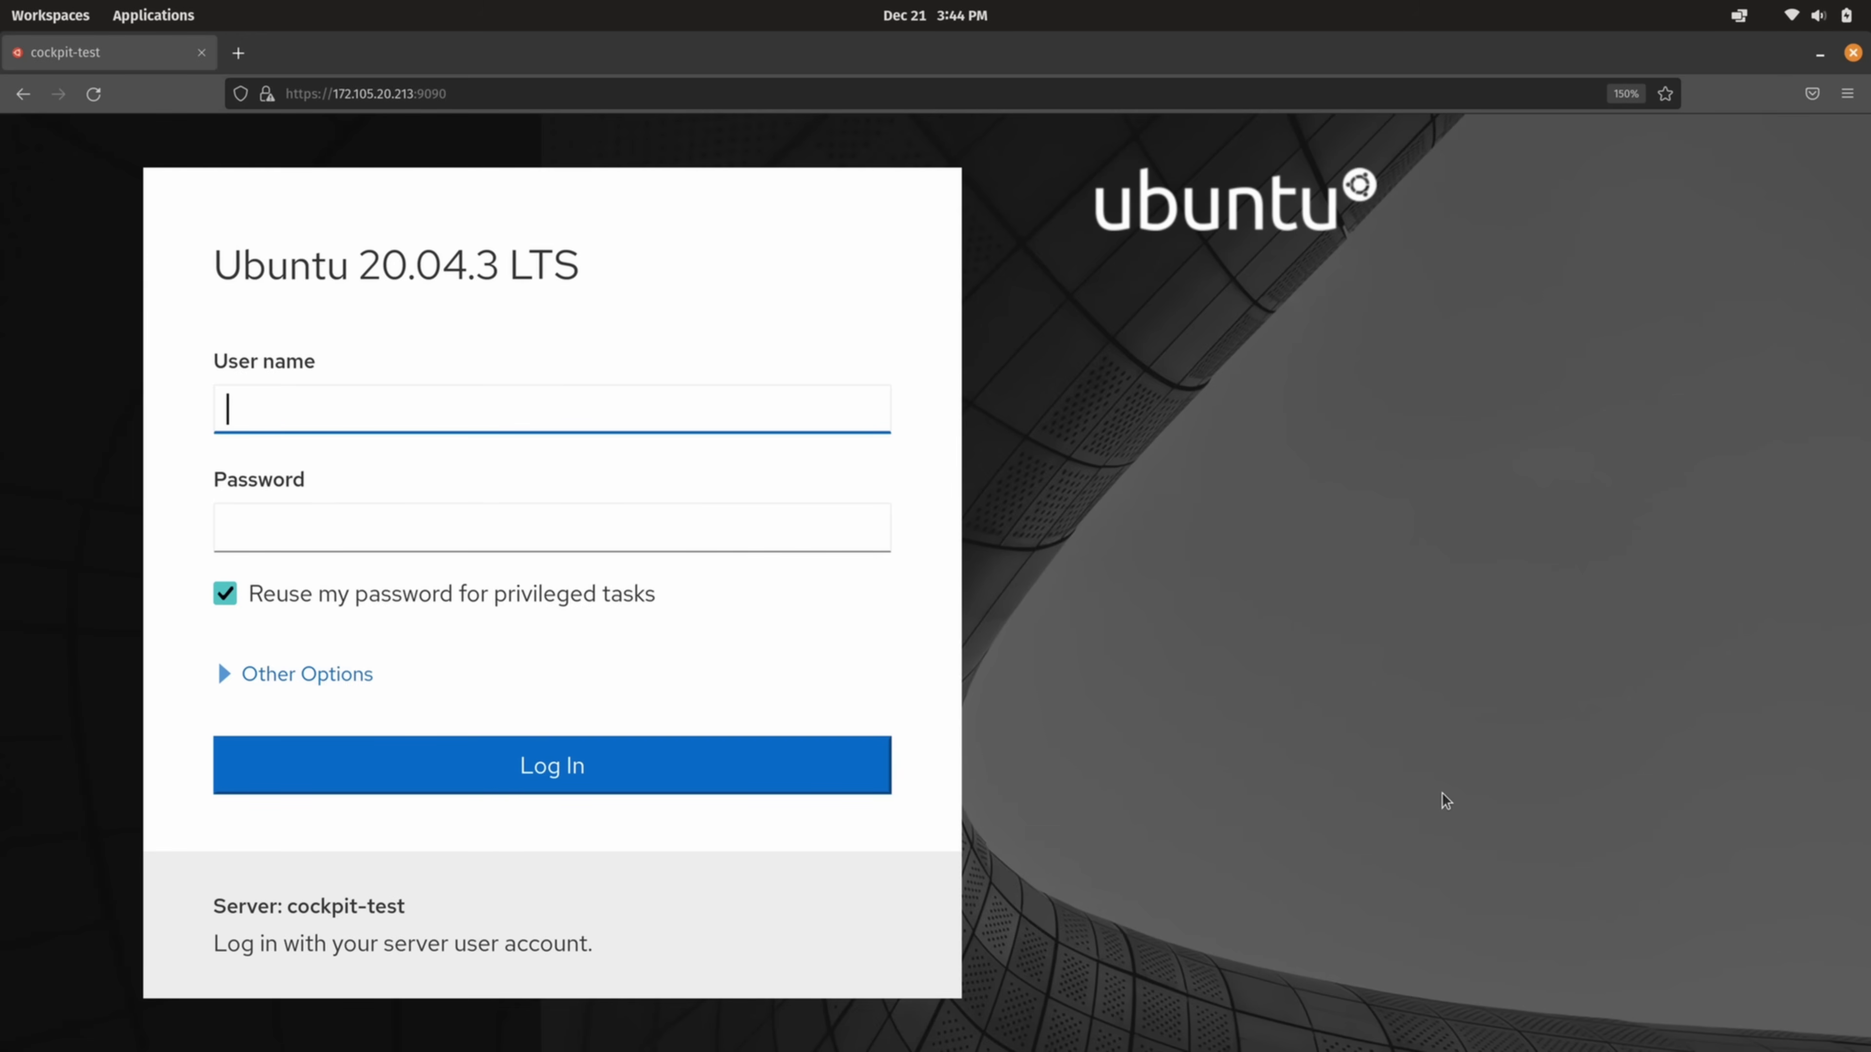
pyautogui.write('jay')
pyautogui.press('Tab')
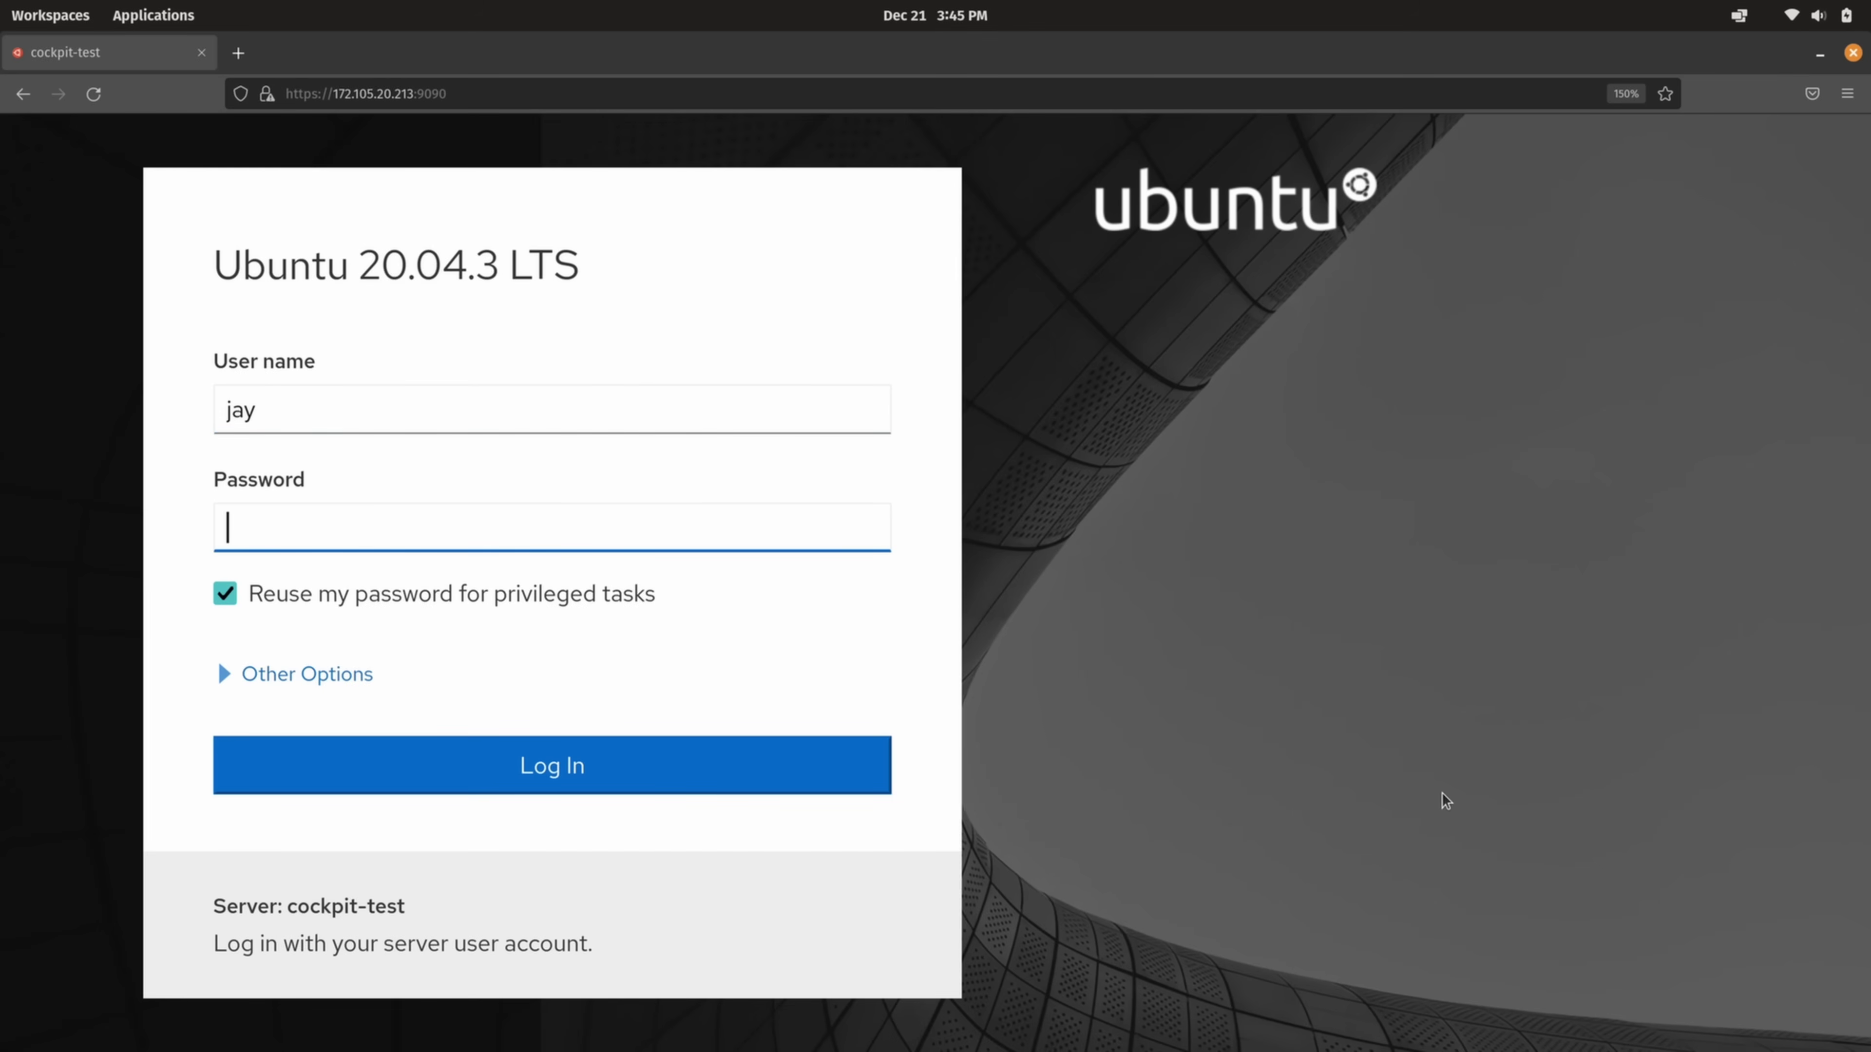
pyautogui.write('•••••••••')
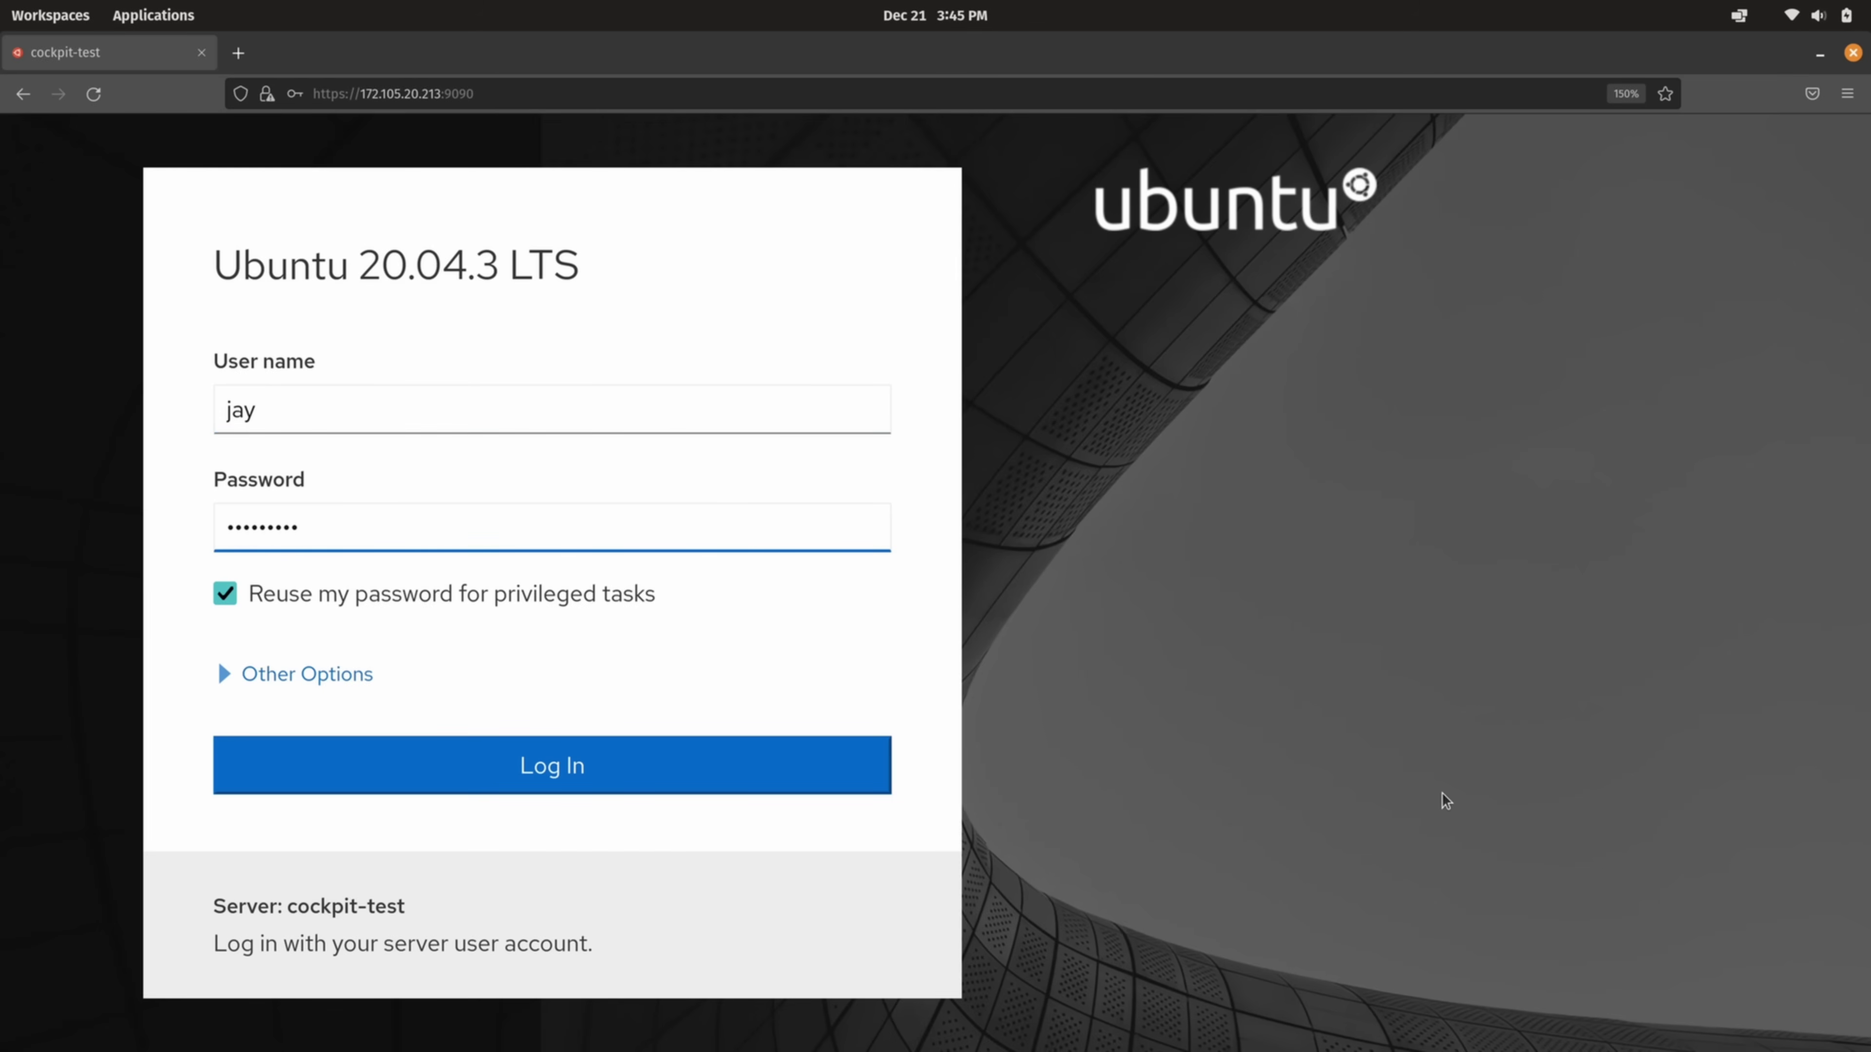
pyautogui.write('•••••')
pyautogui.click(513, 773)
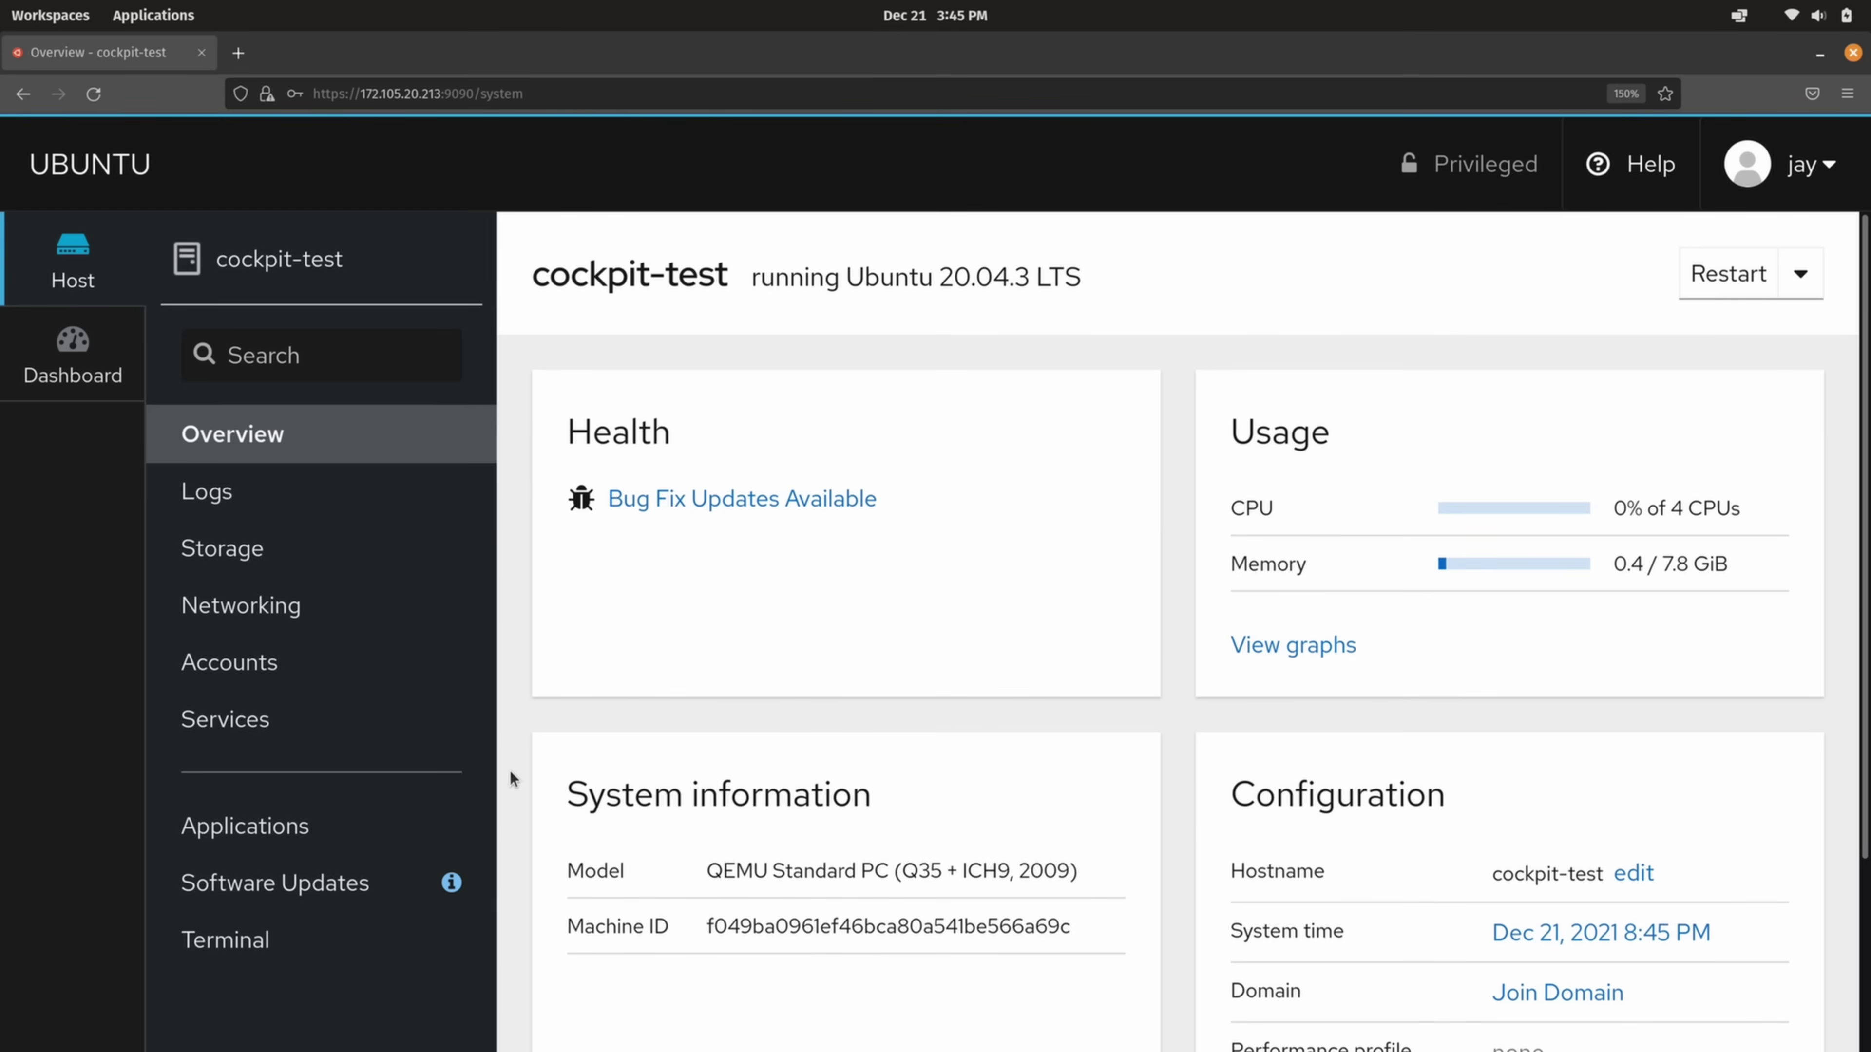
# Open the Dashboard and view the Memory, Network and Disk I/O graphs in turn
pyautogui.click(46, 365)
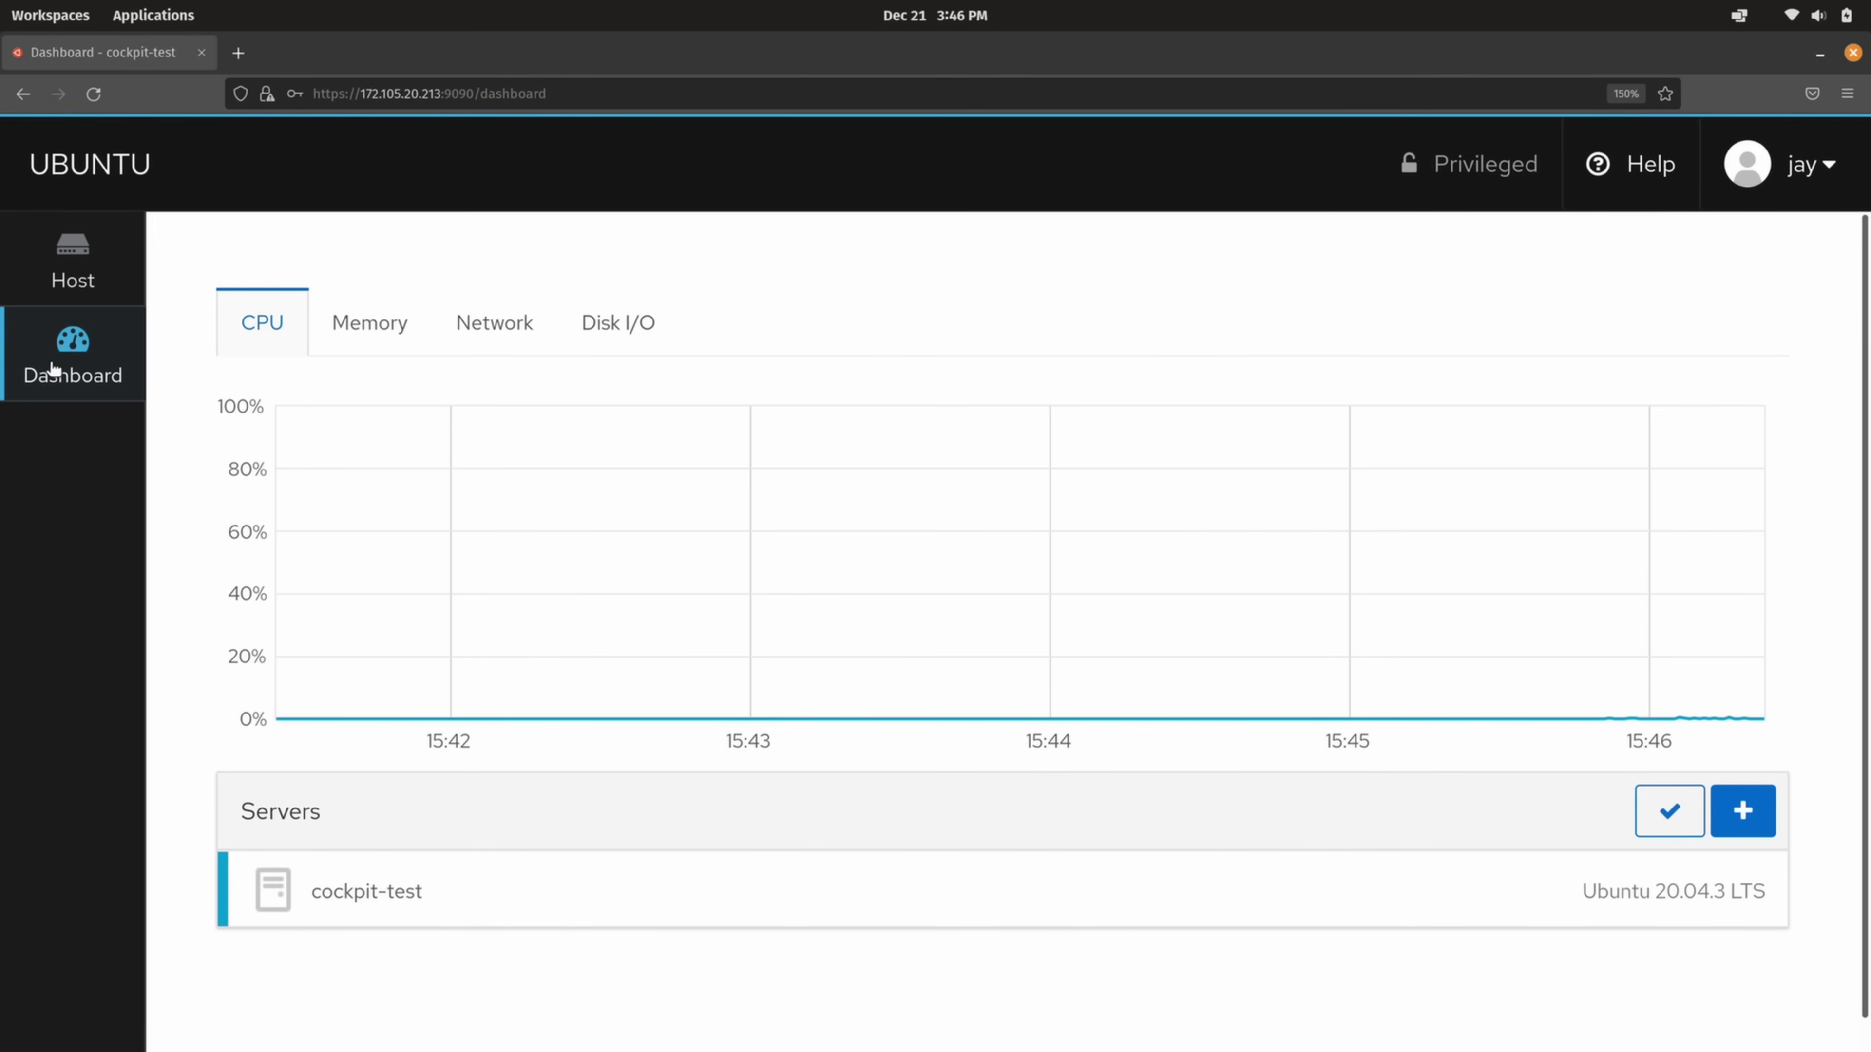
pyautogui.click(376, 326)
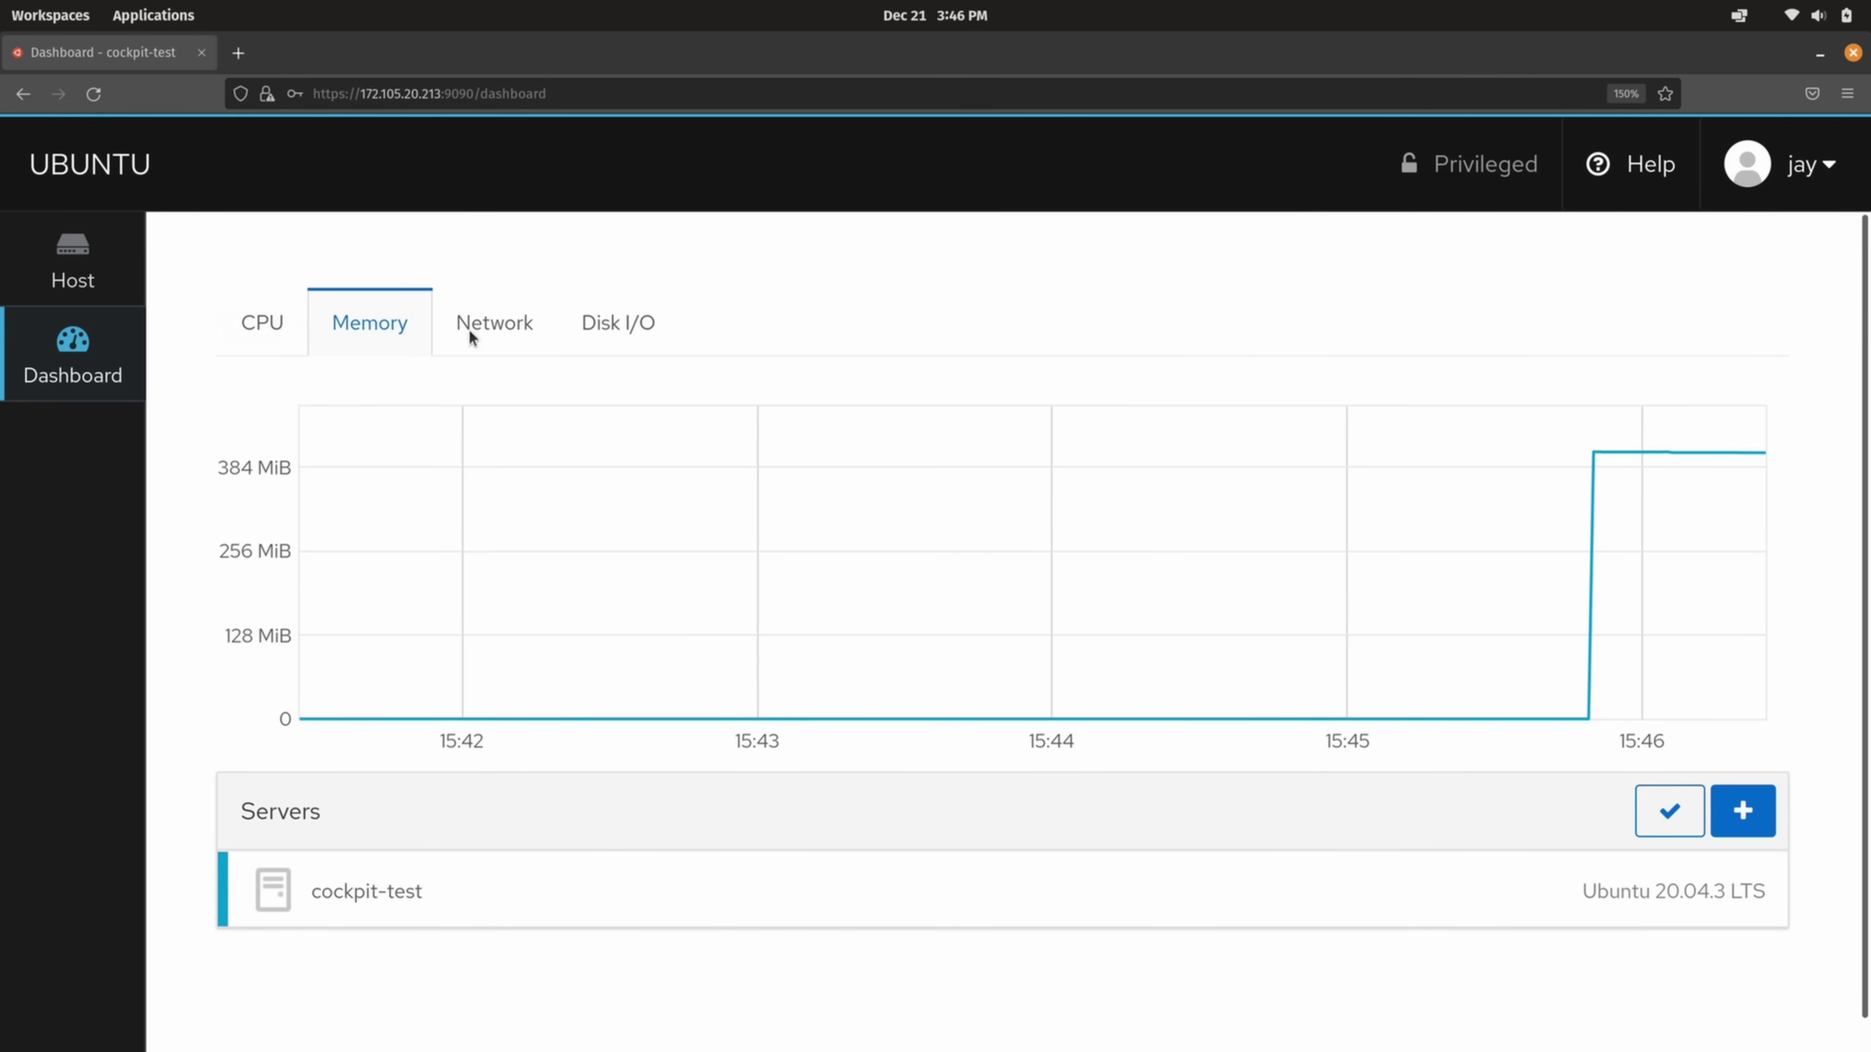
pyautogui.click(522, 340)
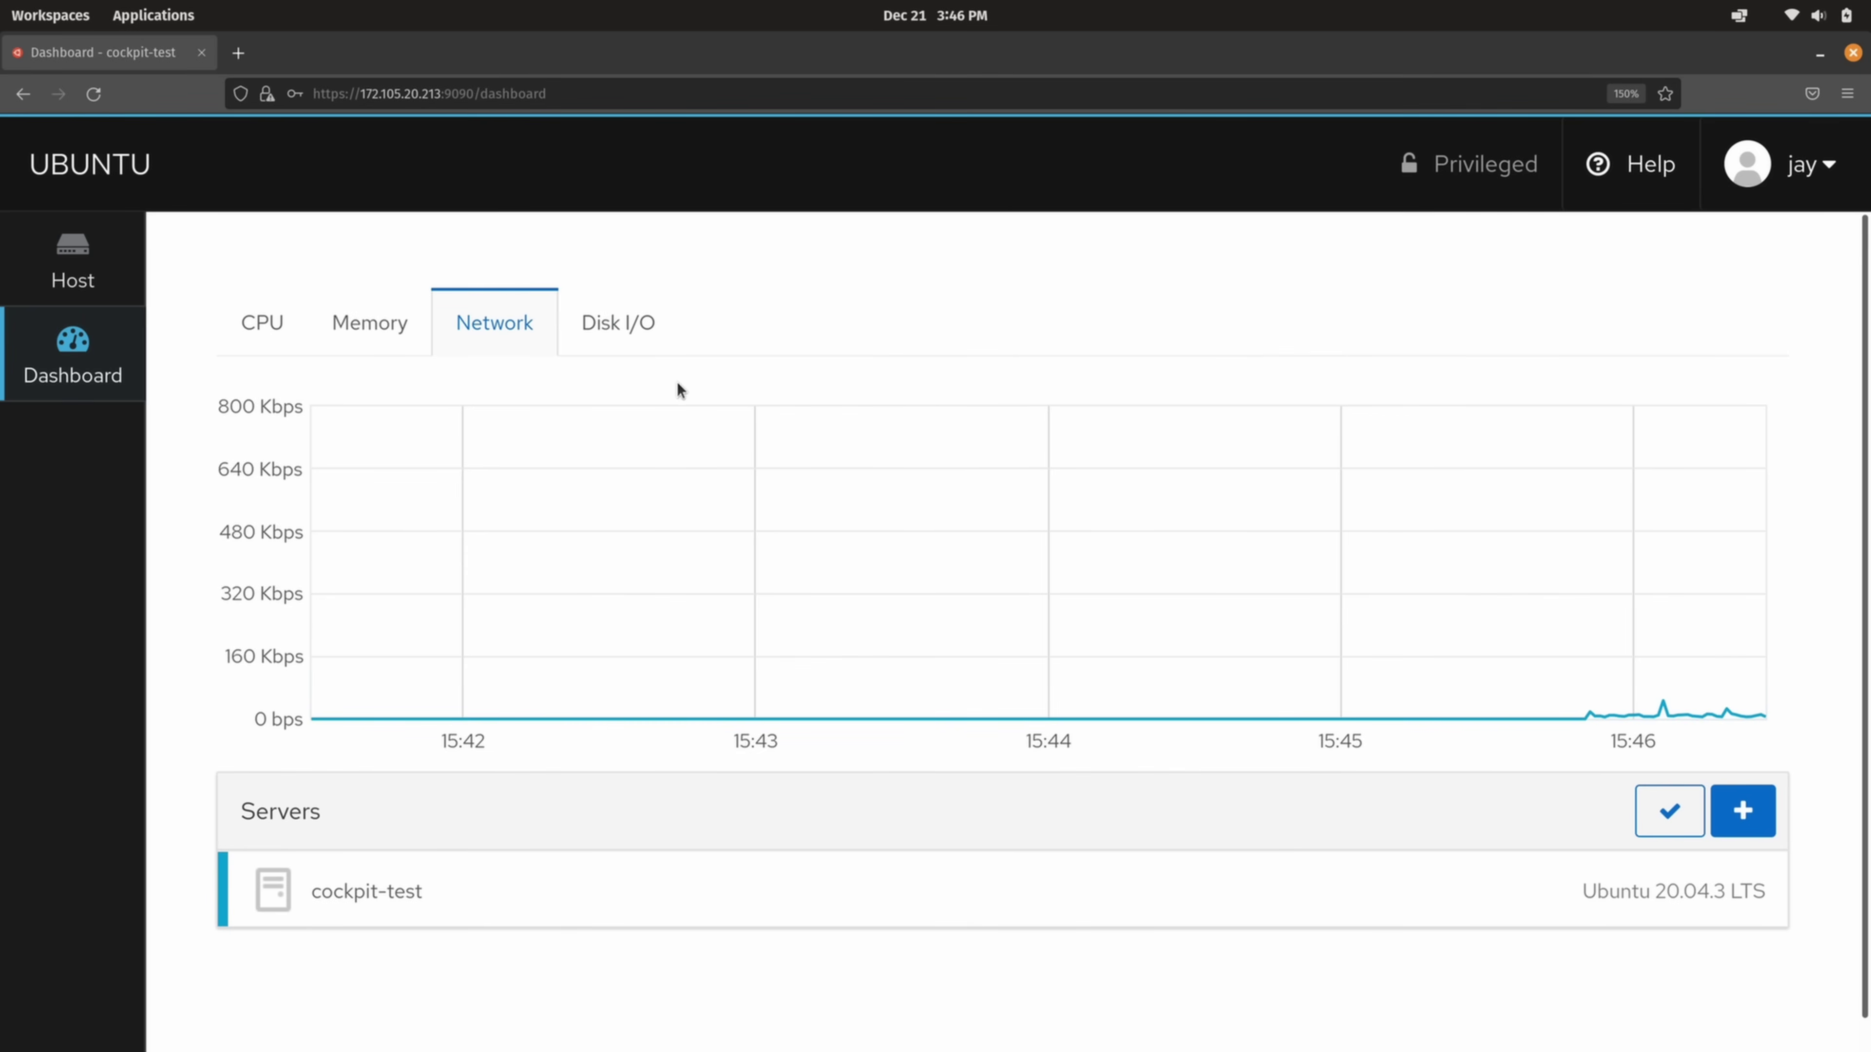
pyautogui.click(635, 326)
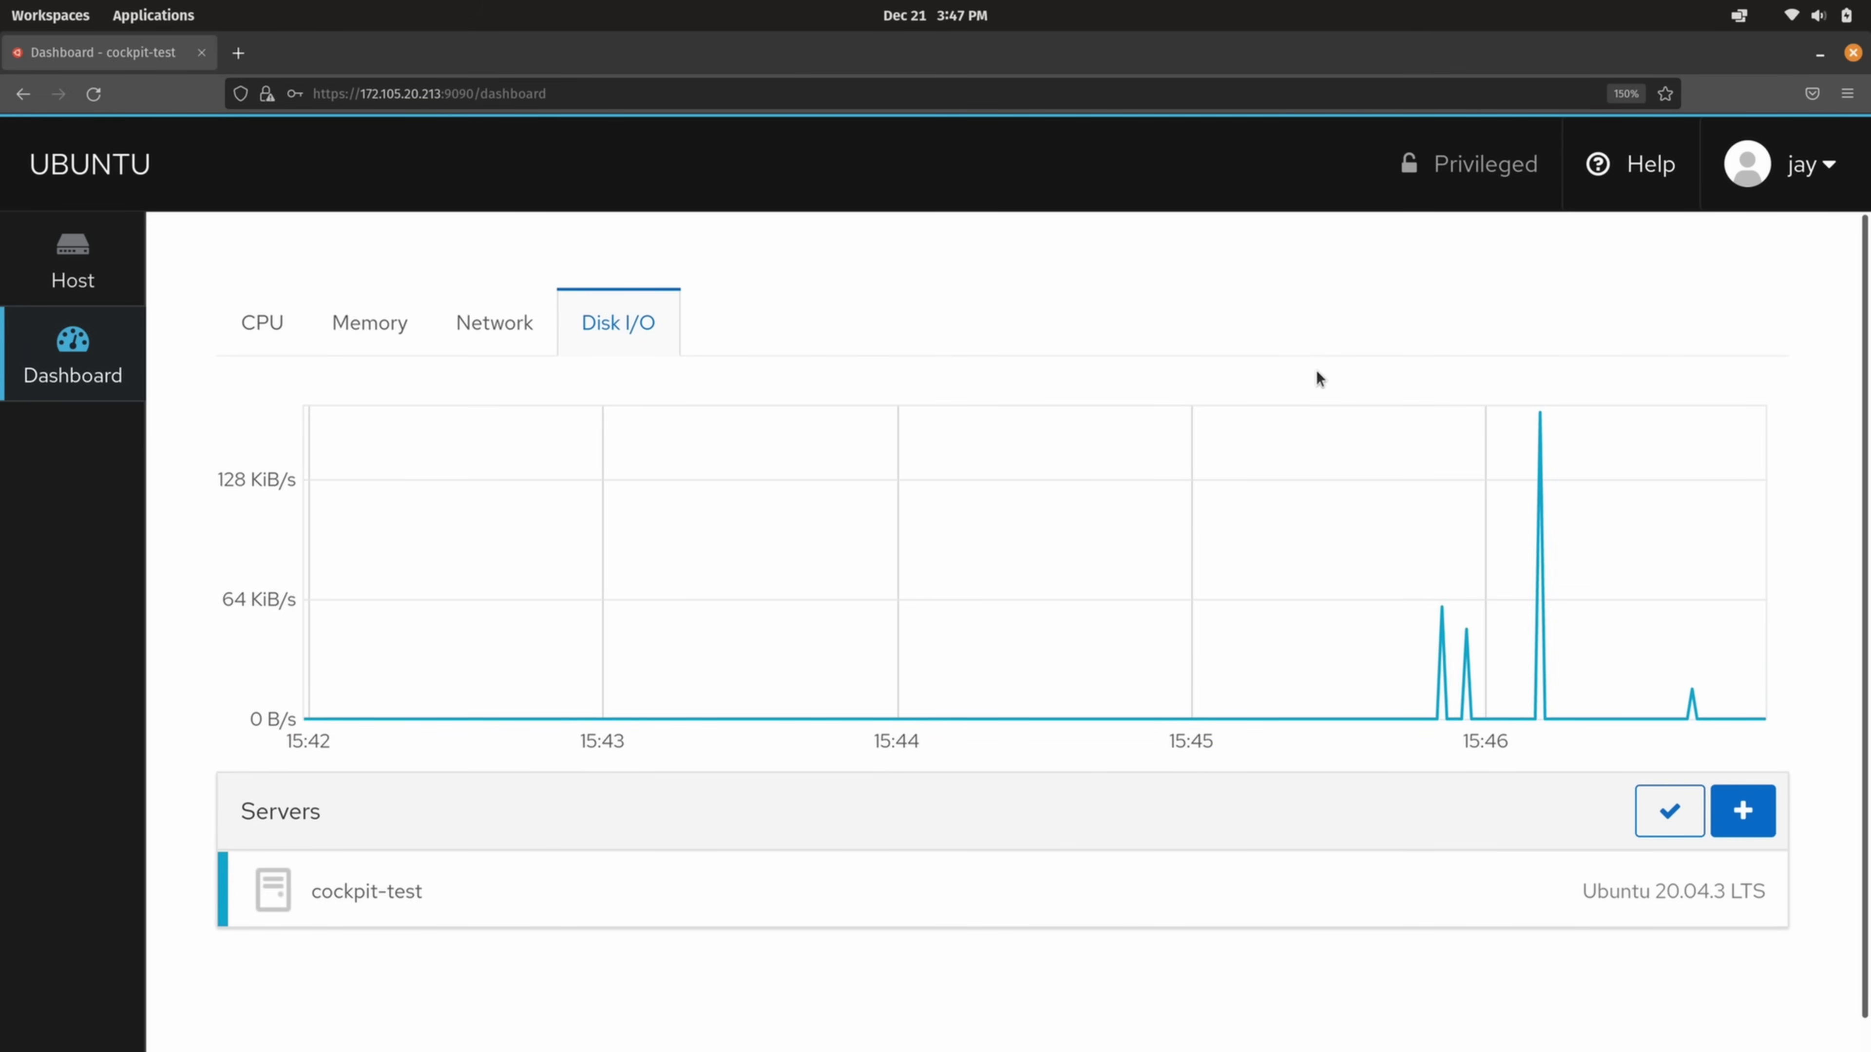
# In the terminal workspace, run sudo apt clean followed by sudo apt update
pyautogui.press('super+ctrl+Down')
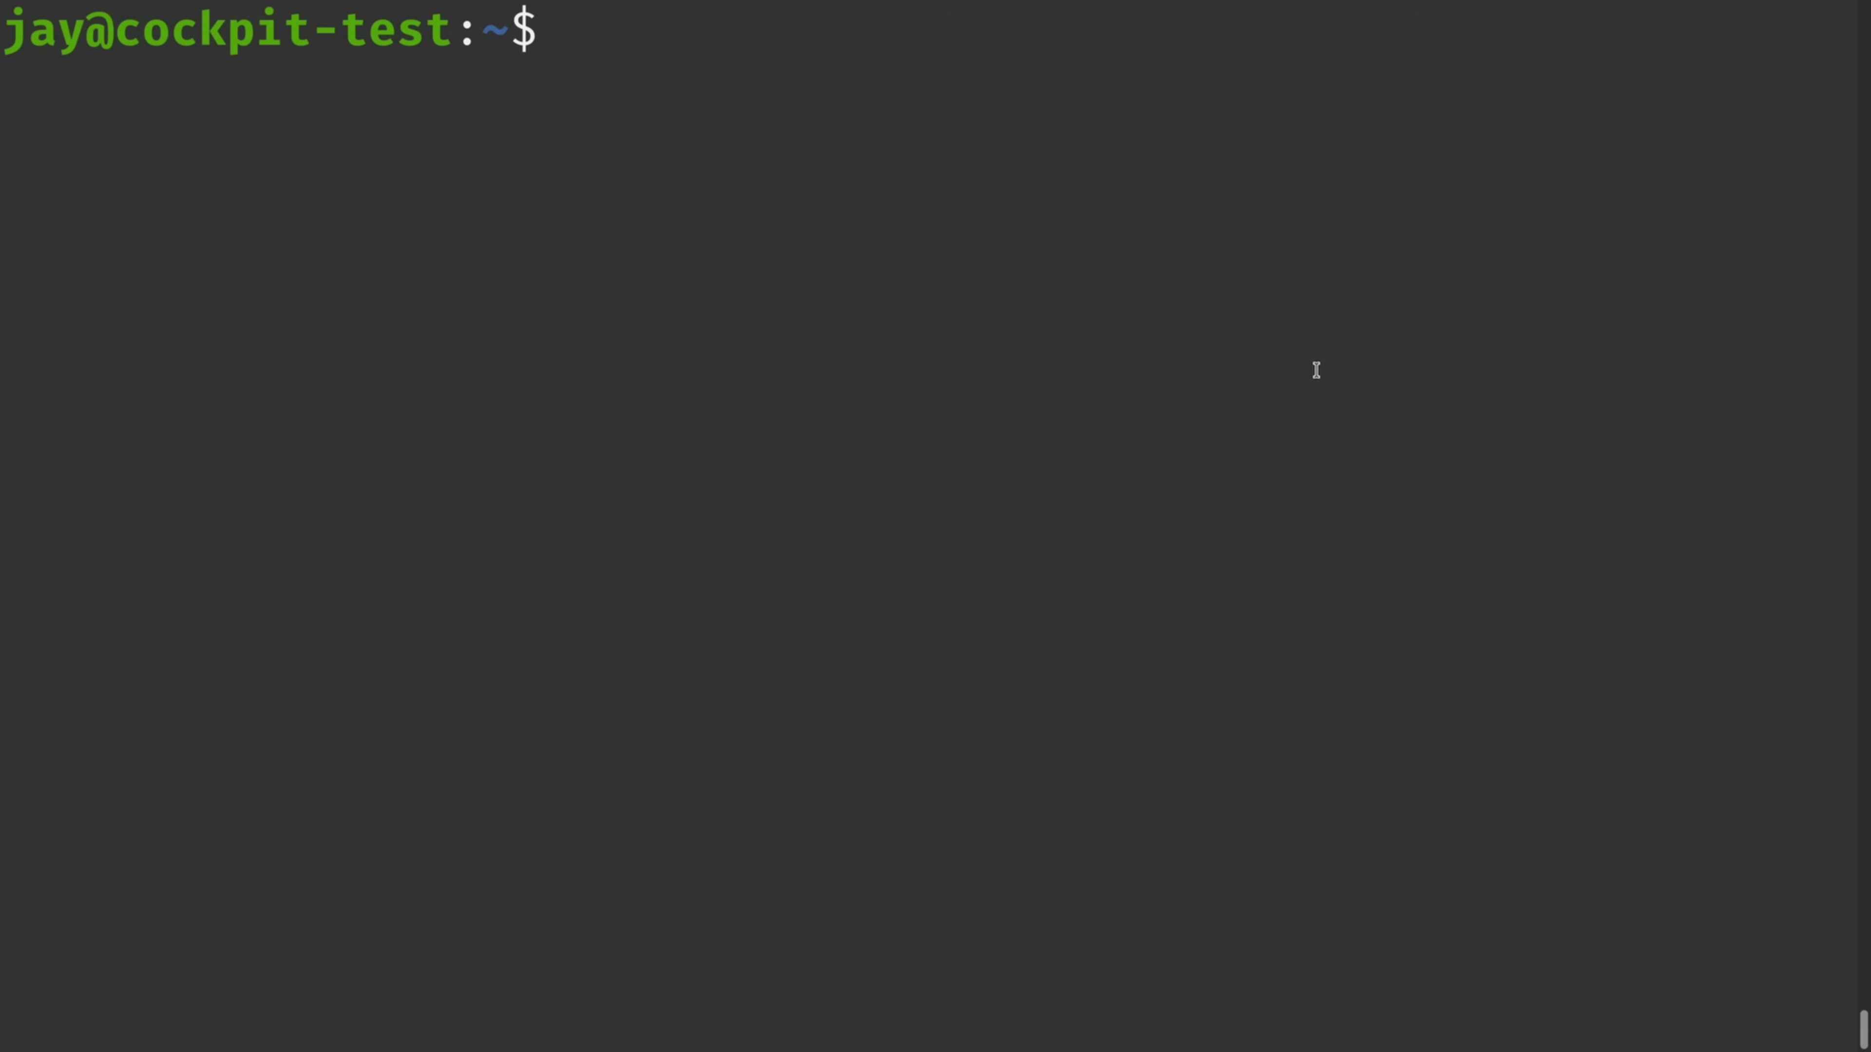
pyautogui.write('sudo apt cle')
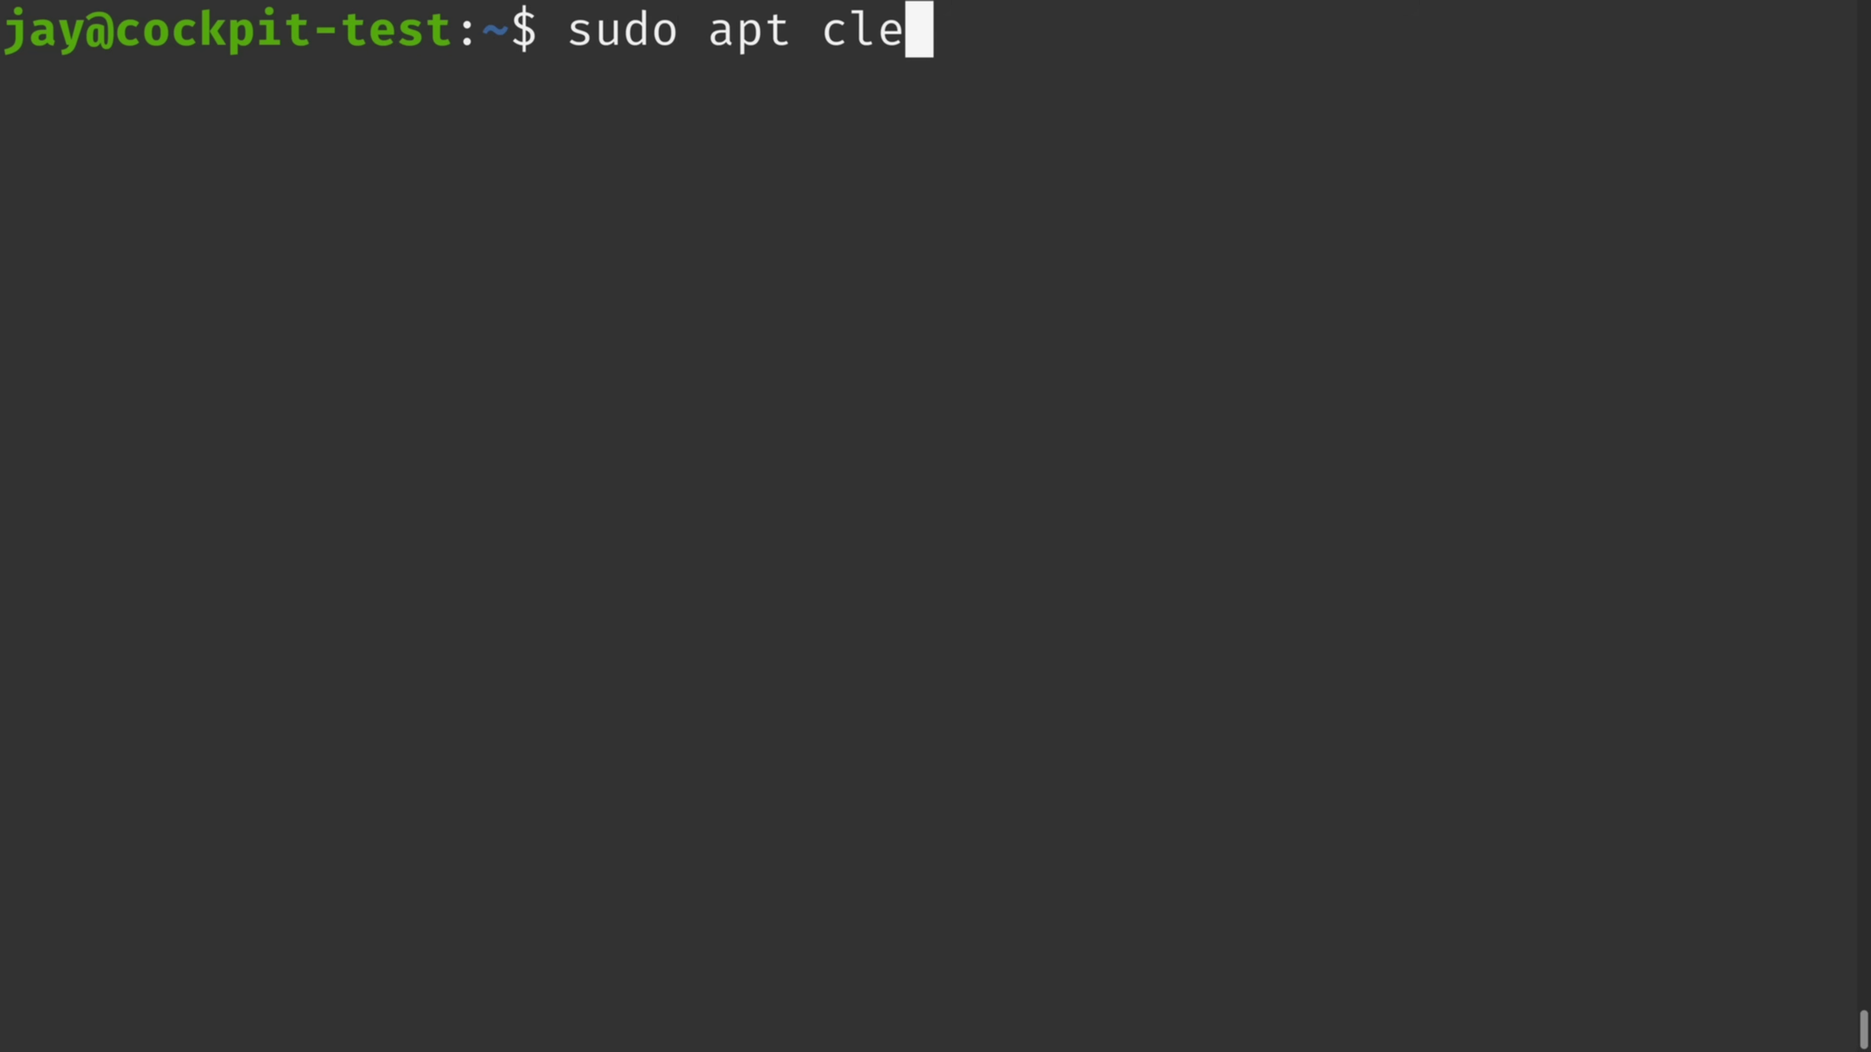
pyautogui.write('an')
pyautogui.press('Return')
pyautogui.write('sudo ap')
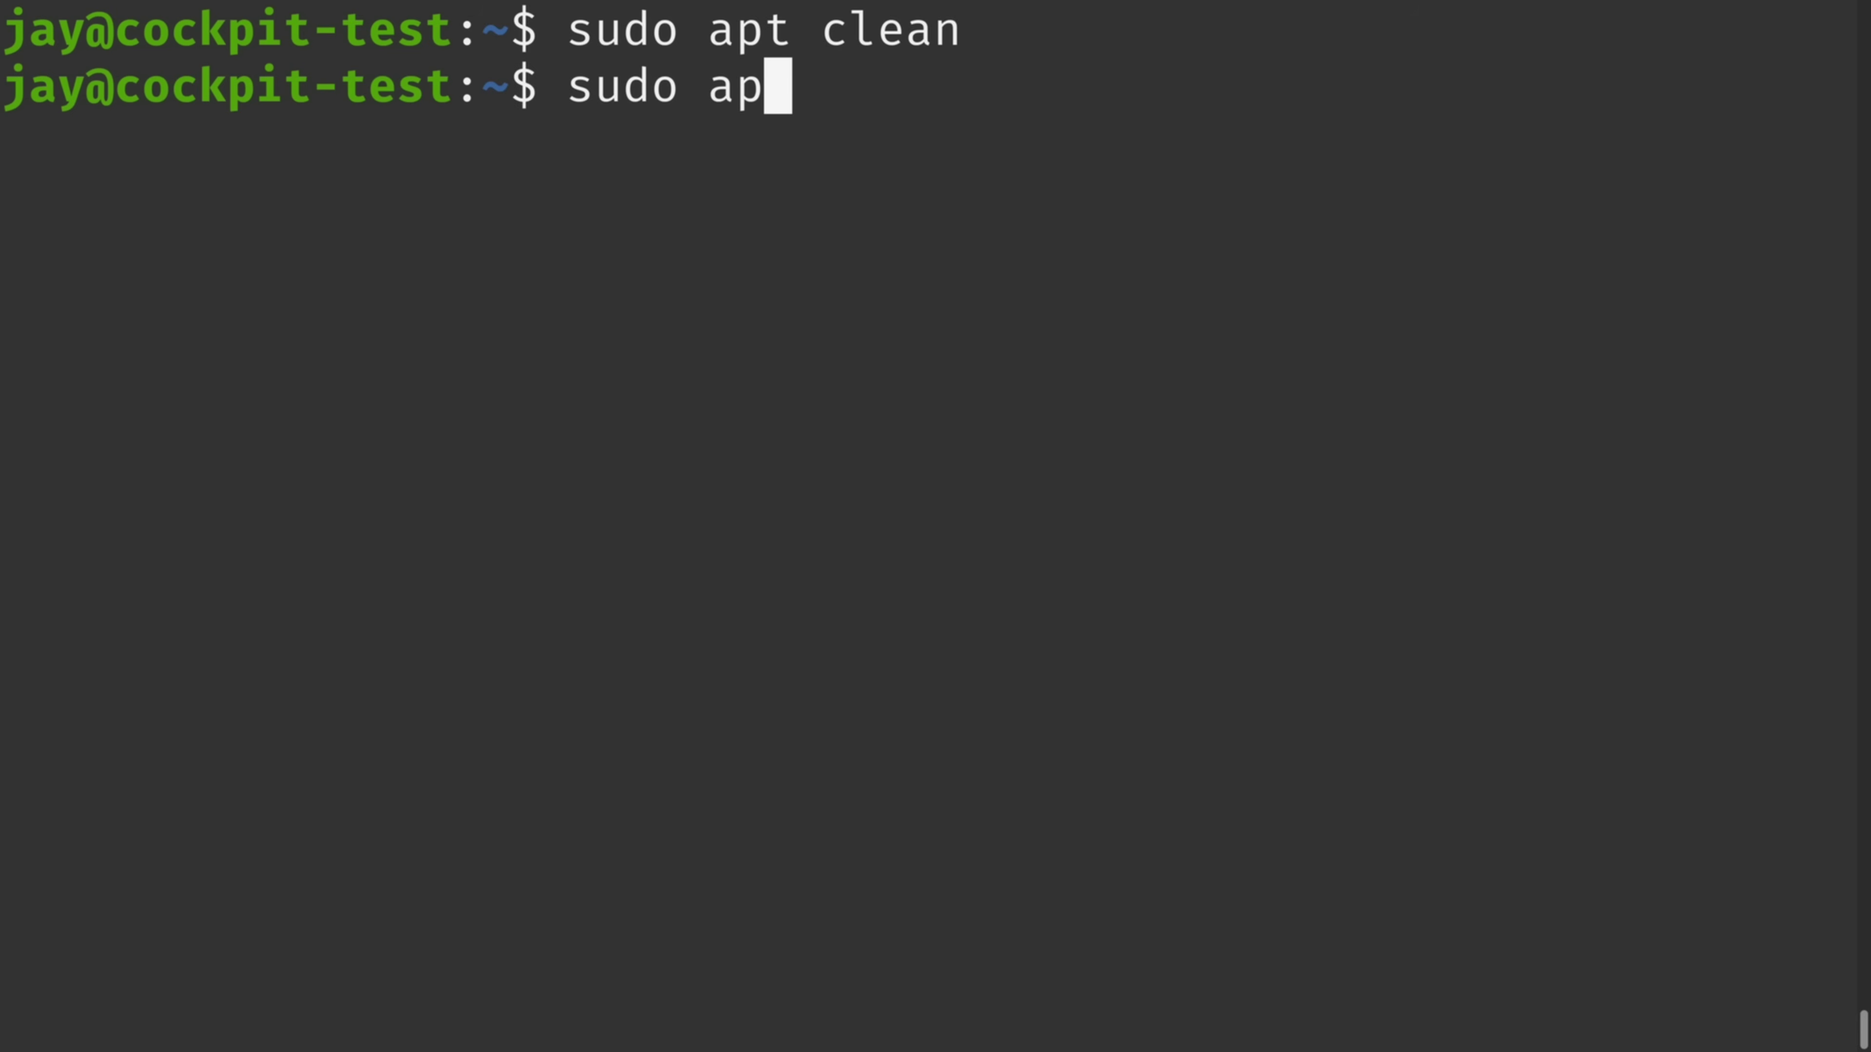
pyautogui.write('t update')
pyautogui.press('Return')
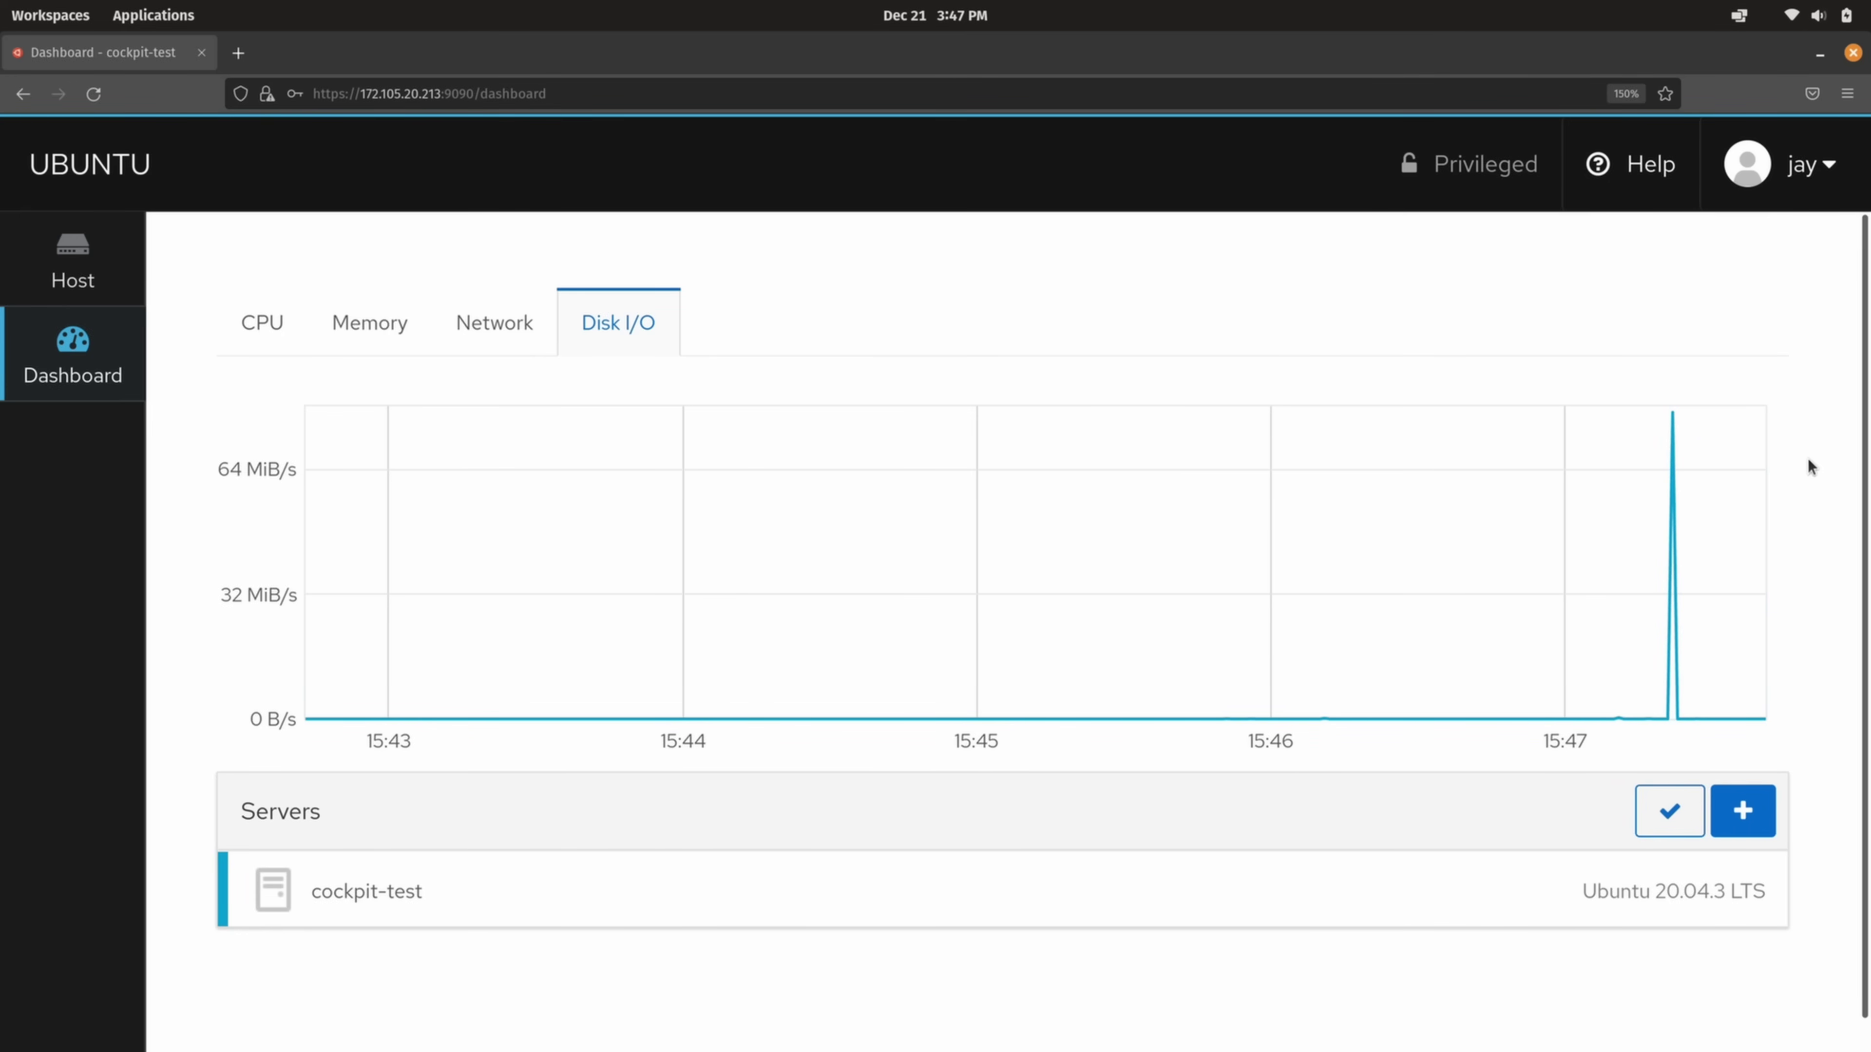
# Return to the Host overview and scroll down to the Configuration card
pyautogui.click(65, 260)
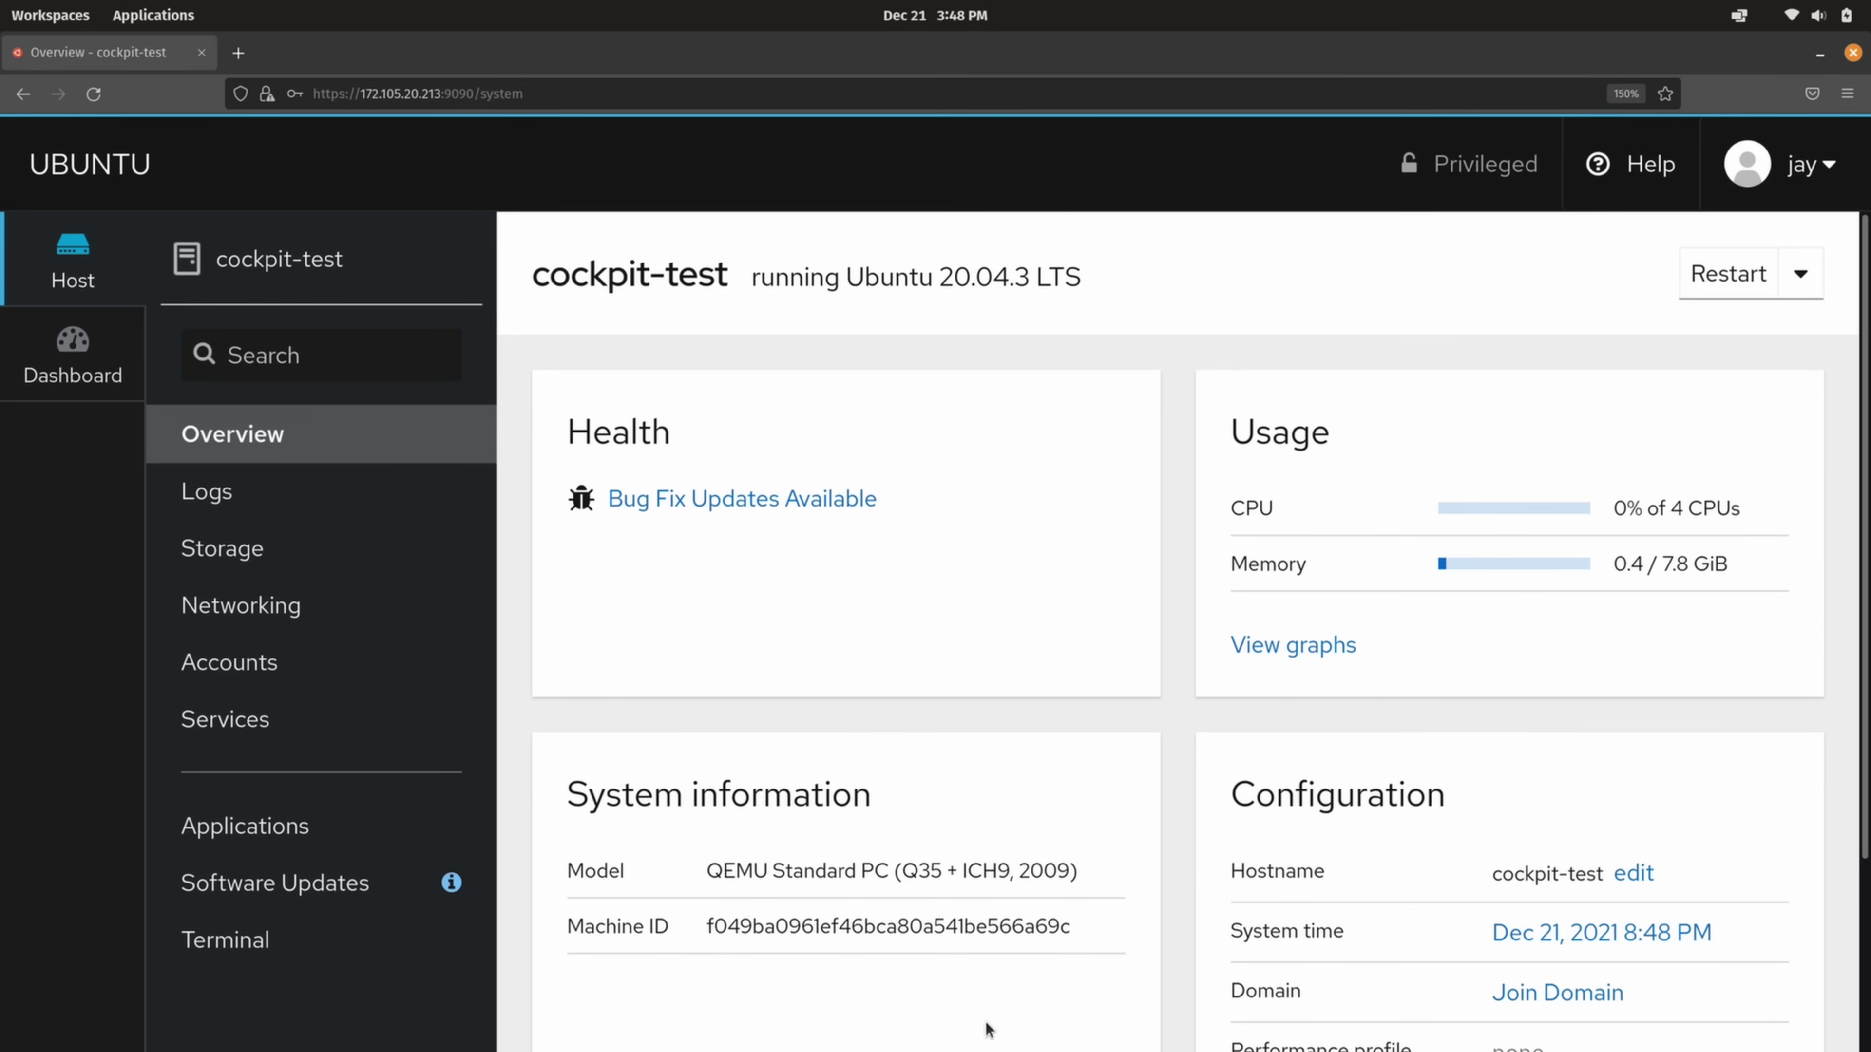
pyautogui.scroll(-3, 1341, 866)
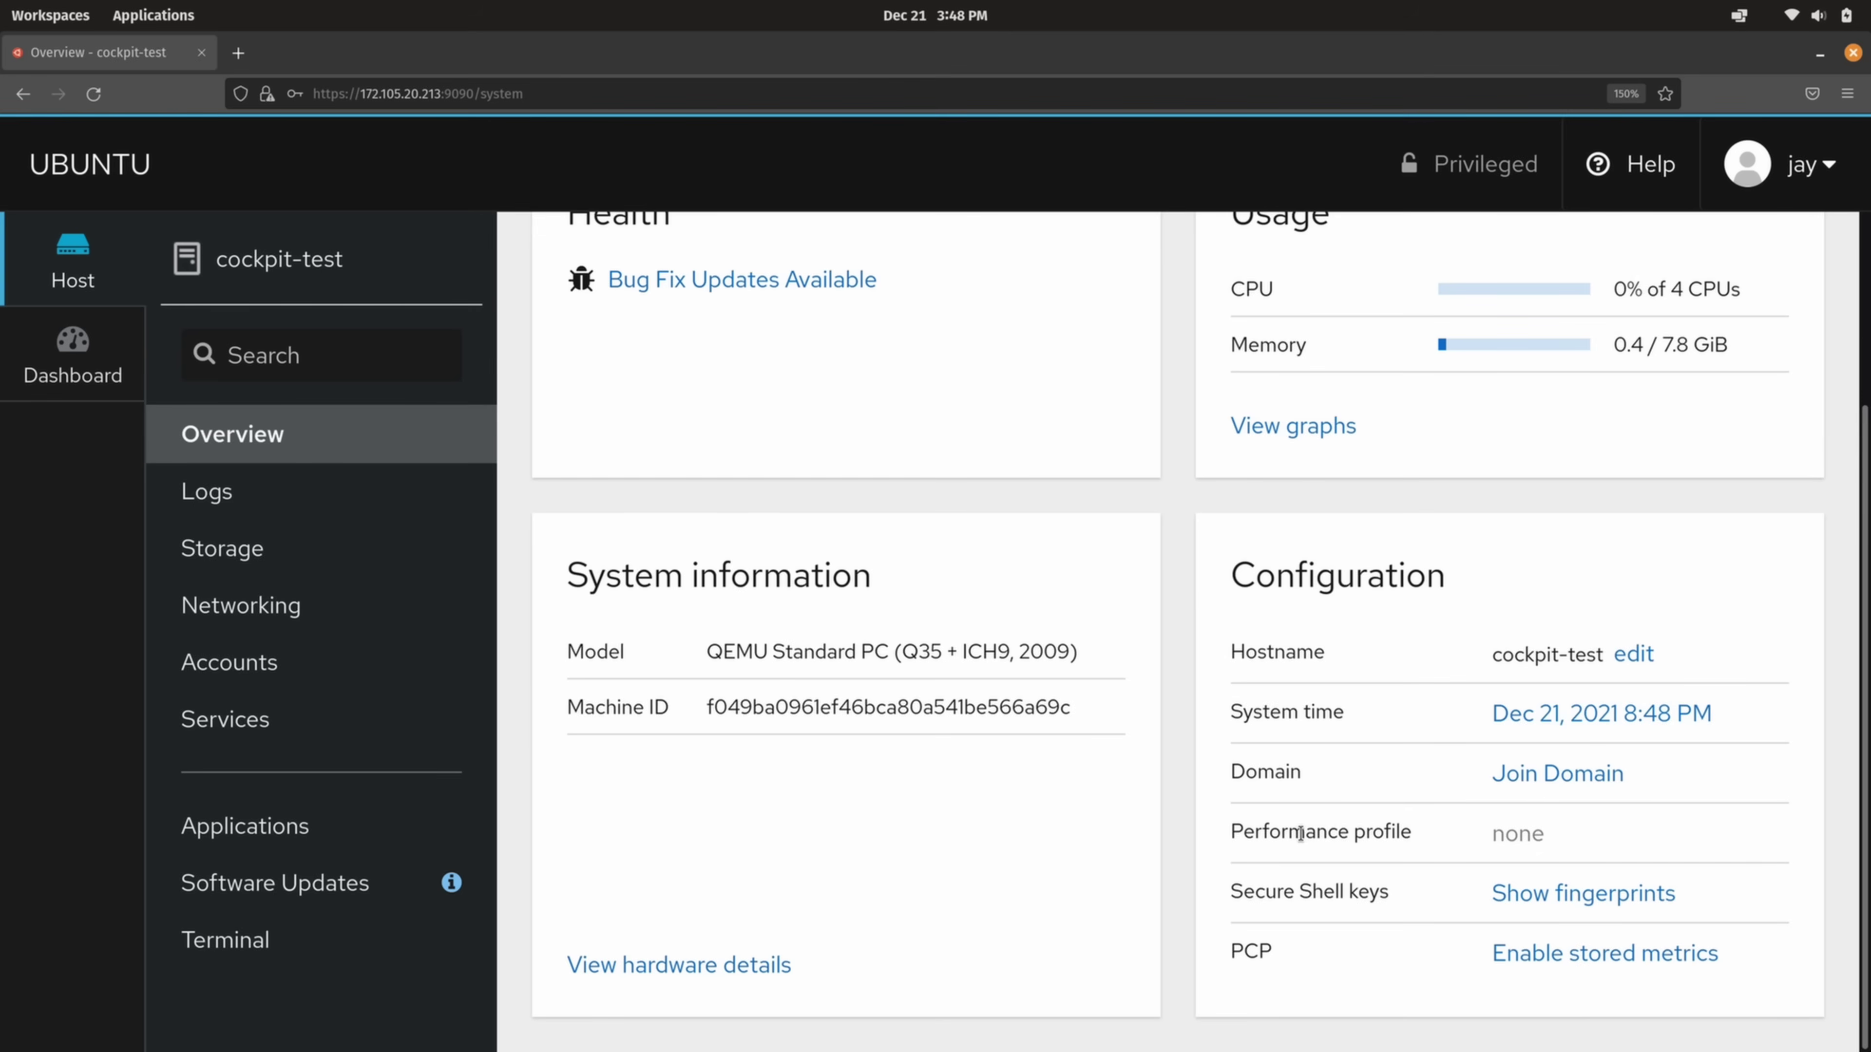
# Open the sshd connection-closed error in Logs, read its fields, then go to Storage
pyautogui.click(203, 492)
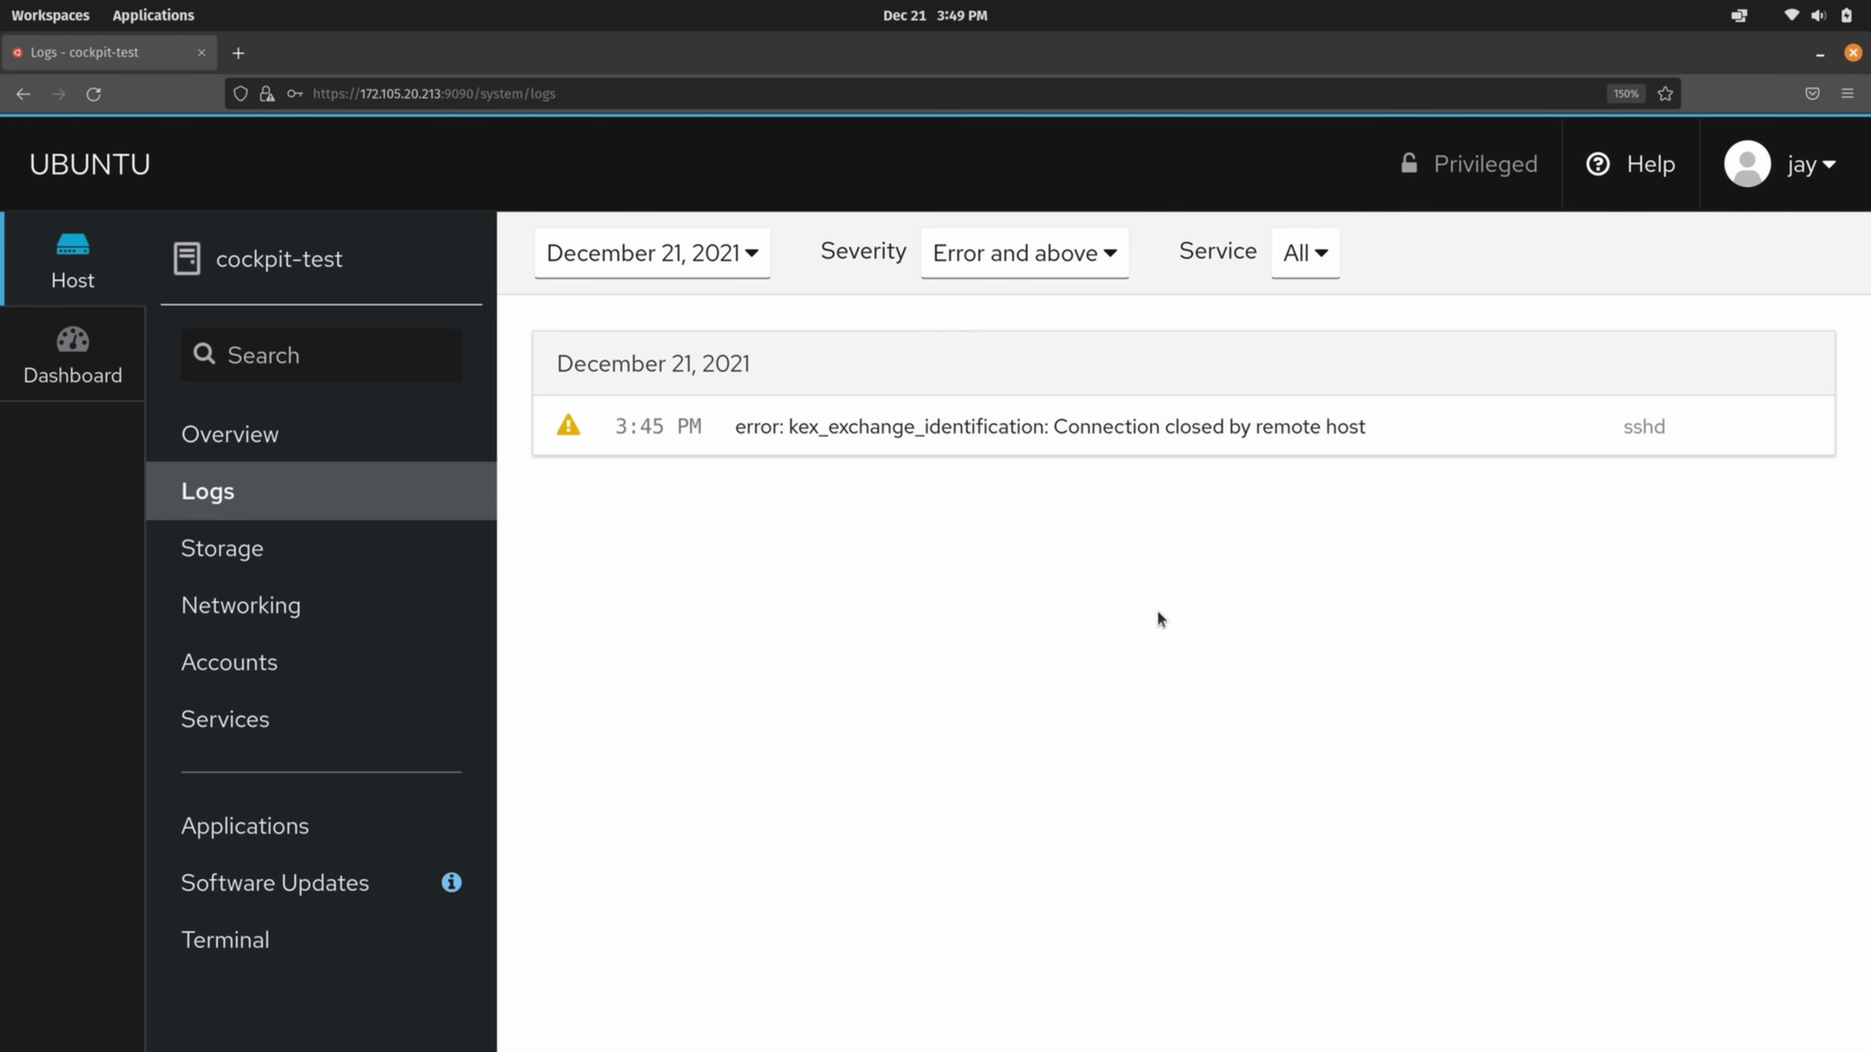
pyautogui.click(1226, 424)
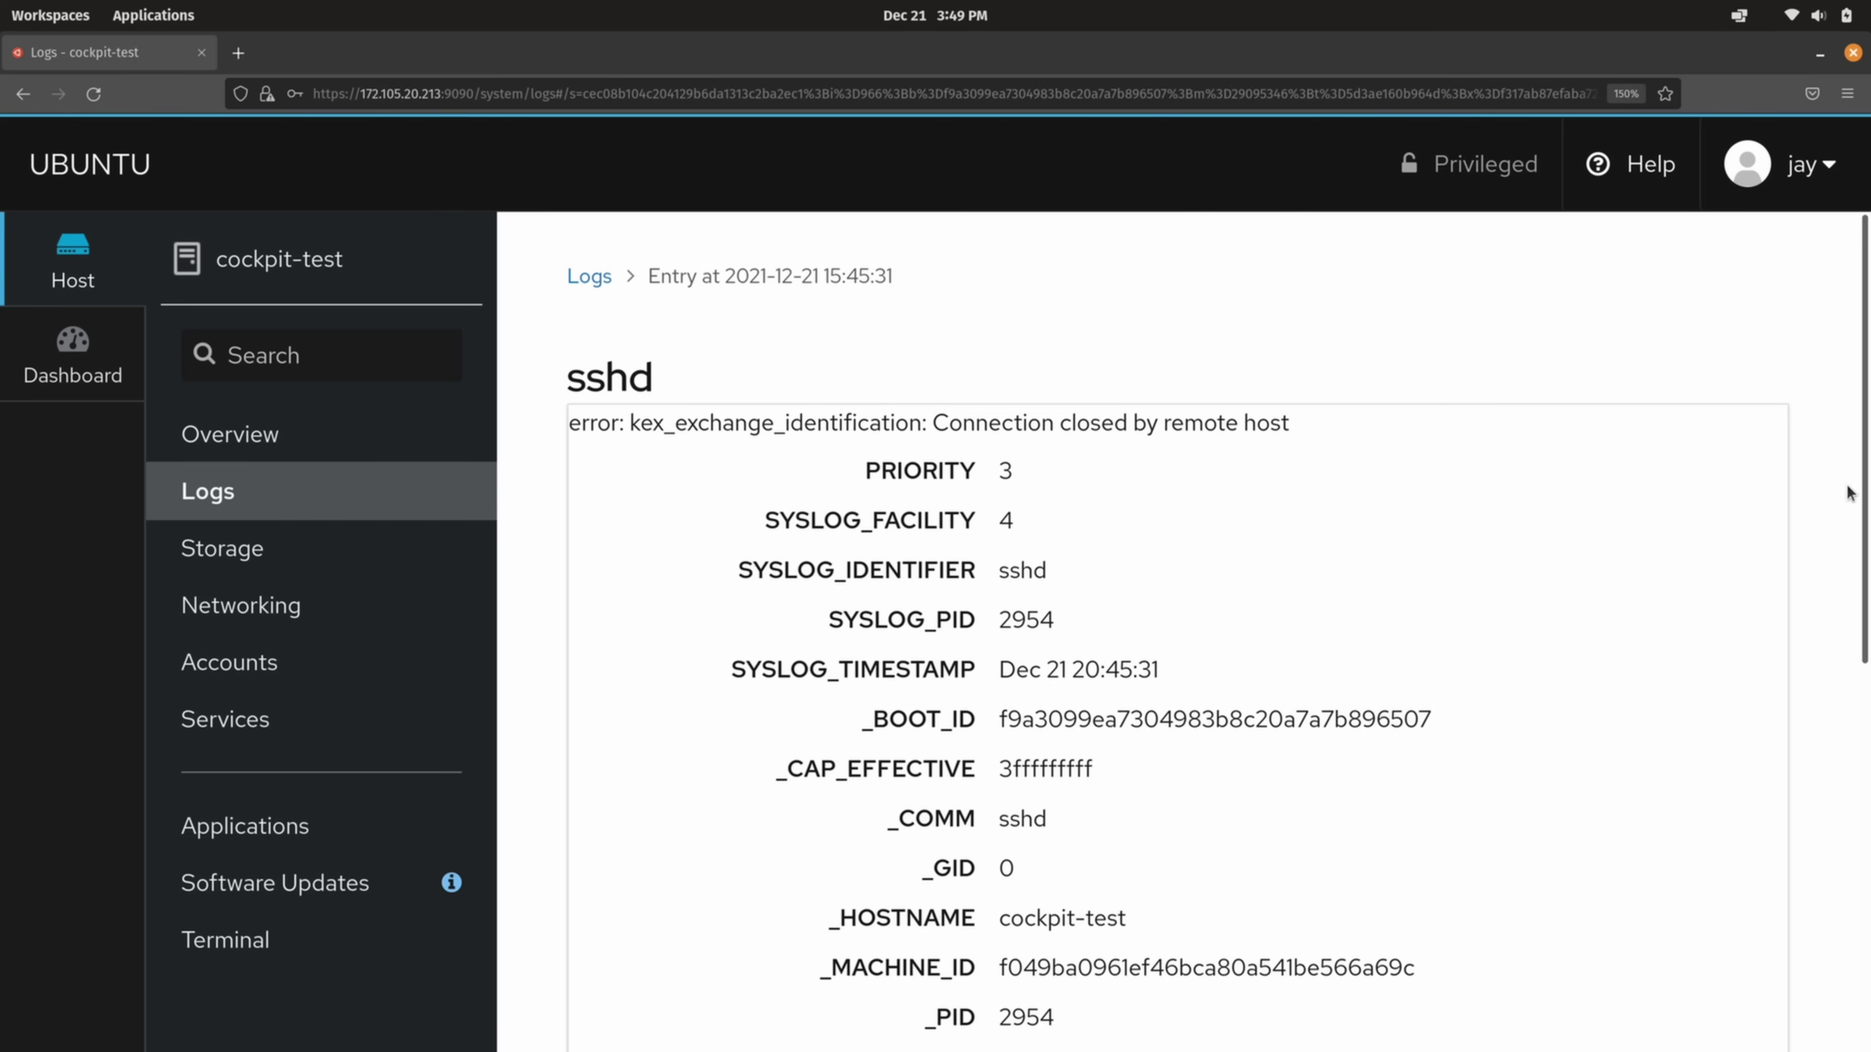
pyautogui.scroll(-2, 1868, 391)
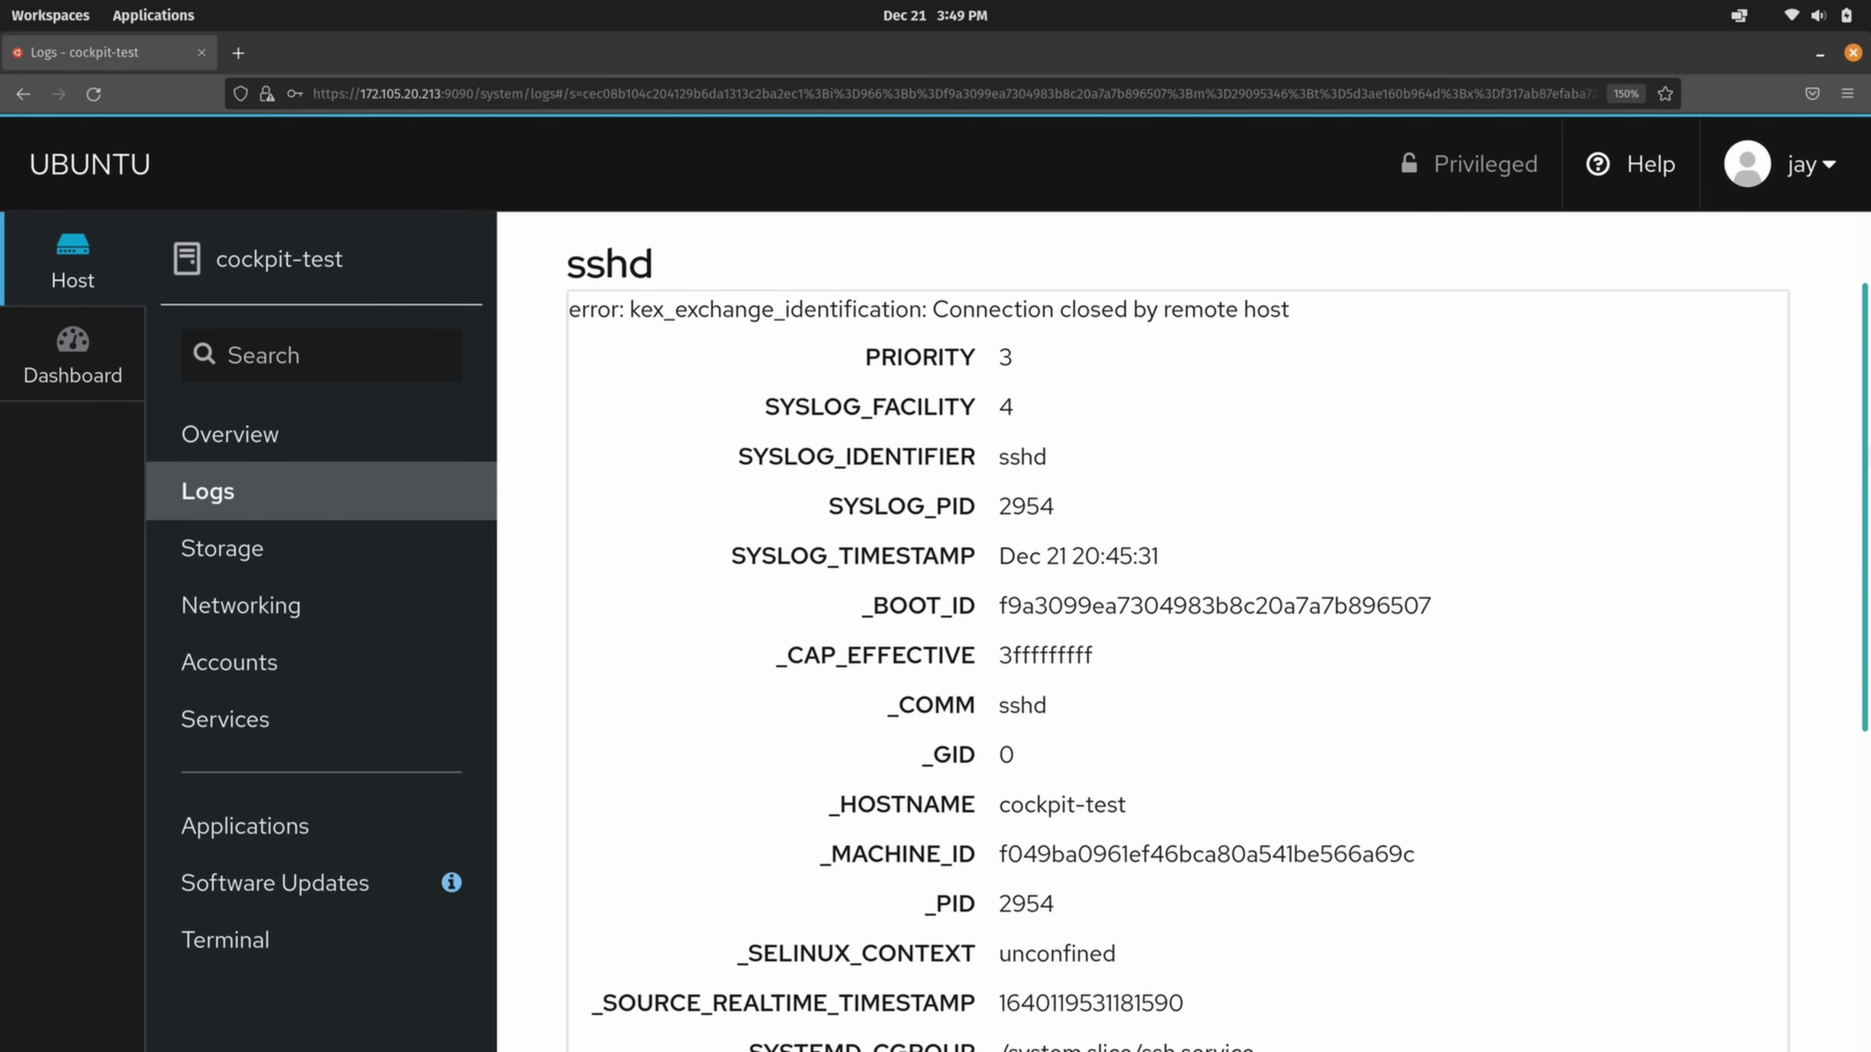
pyautogui.scroll(-8, 1178, 634)
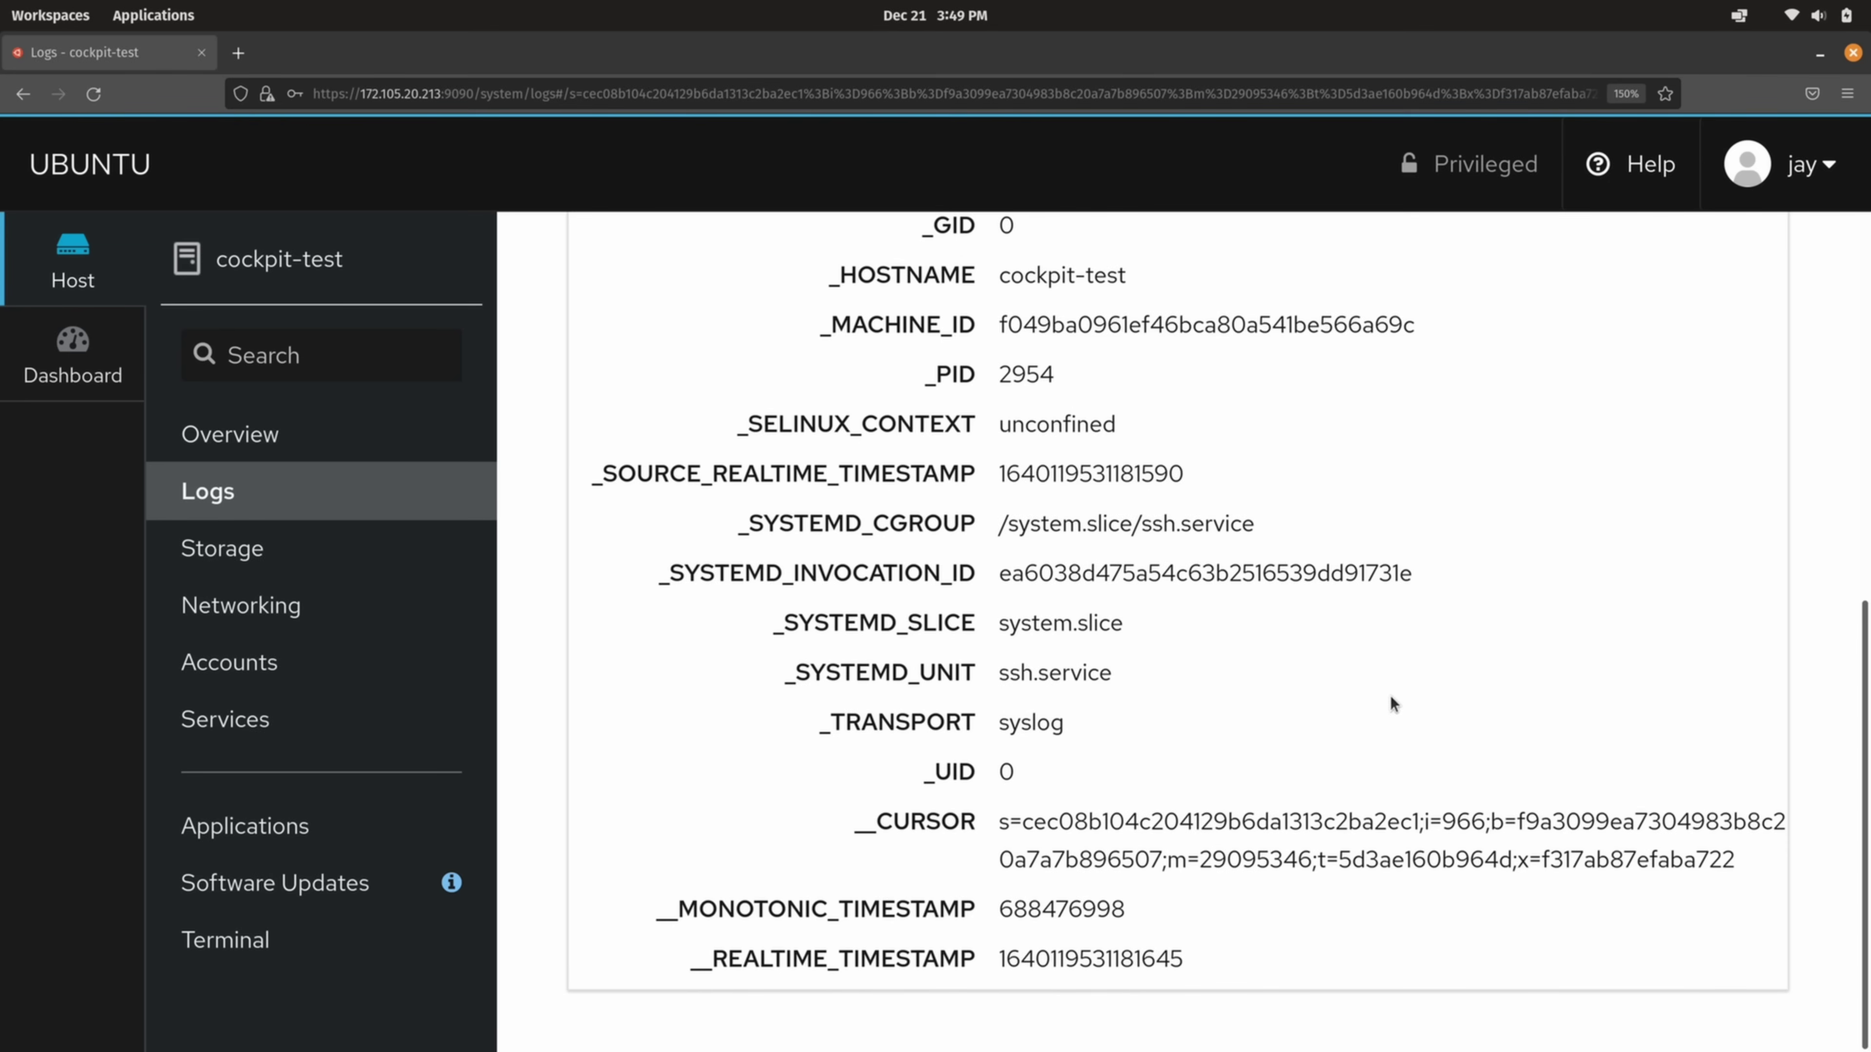
pyautogui.click(245, 549)
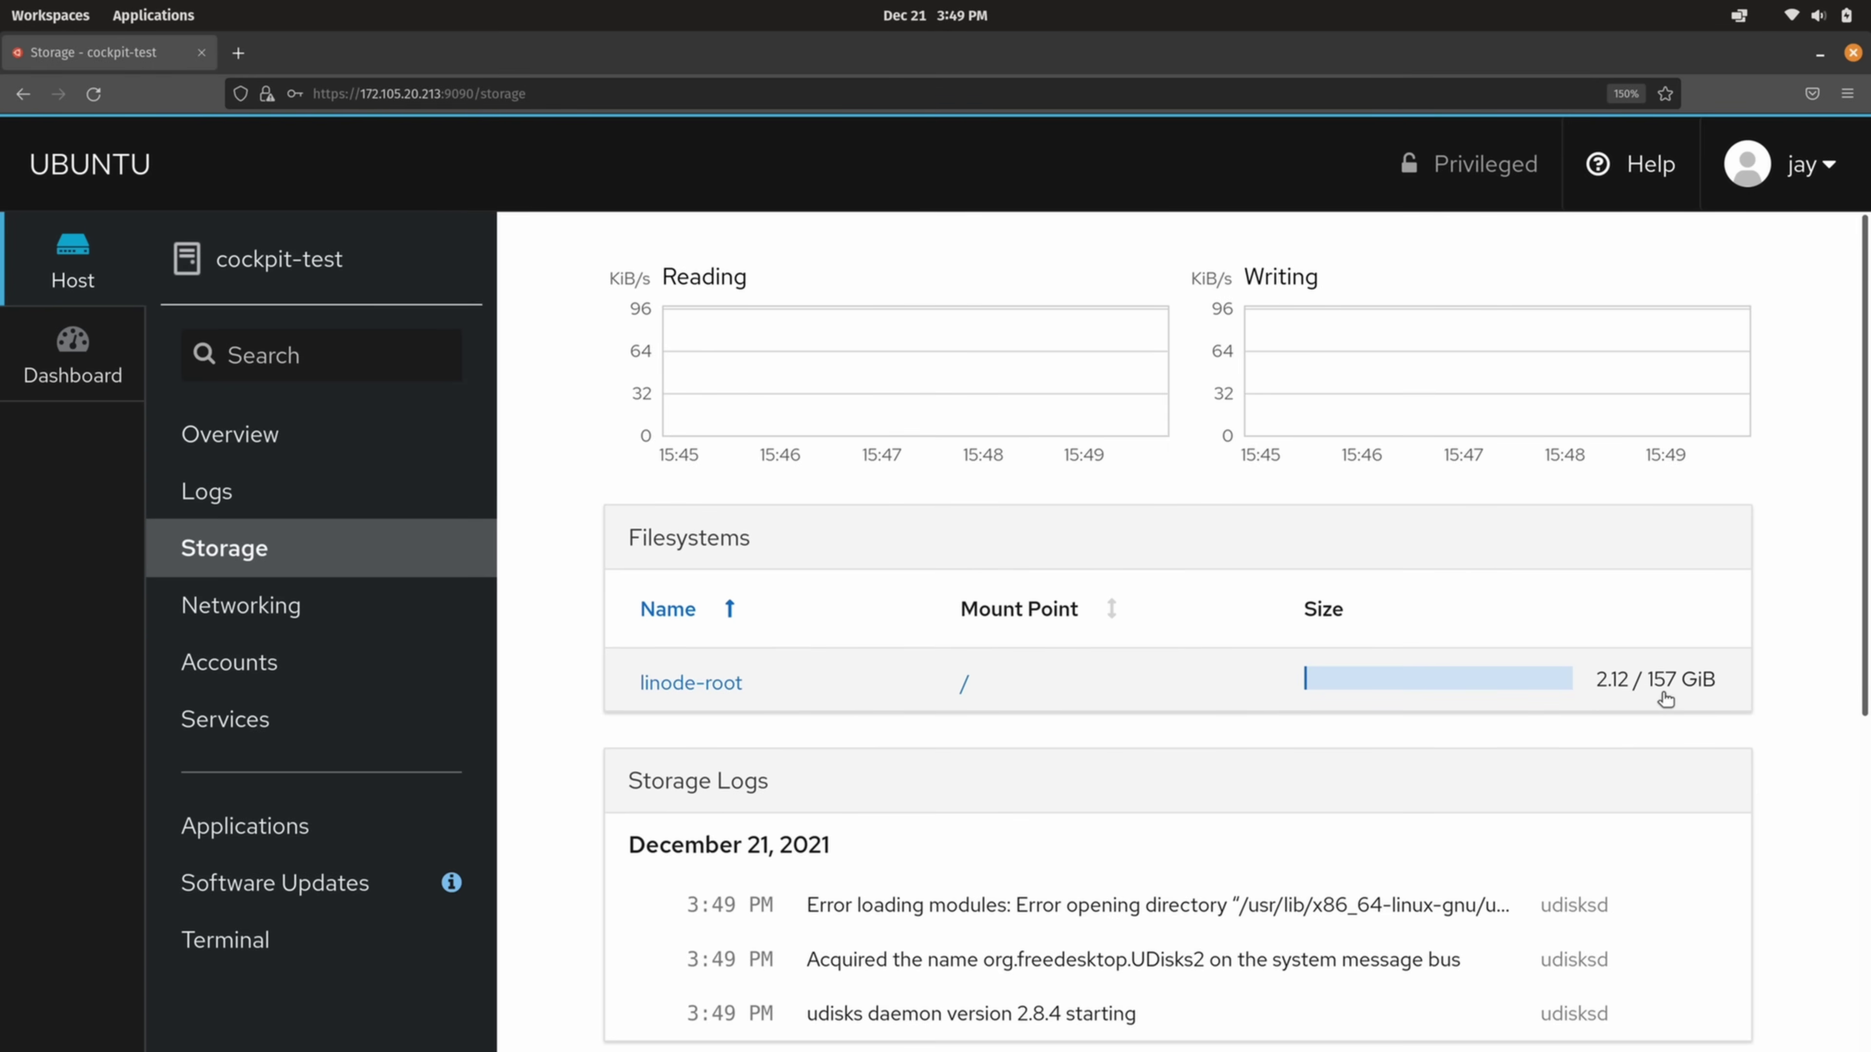
# Scroll the Storage page down to the Devices section and back up to the charts
pyautogui.scroll(-4, 1675, 700)
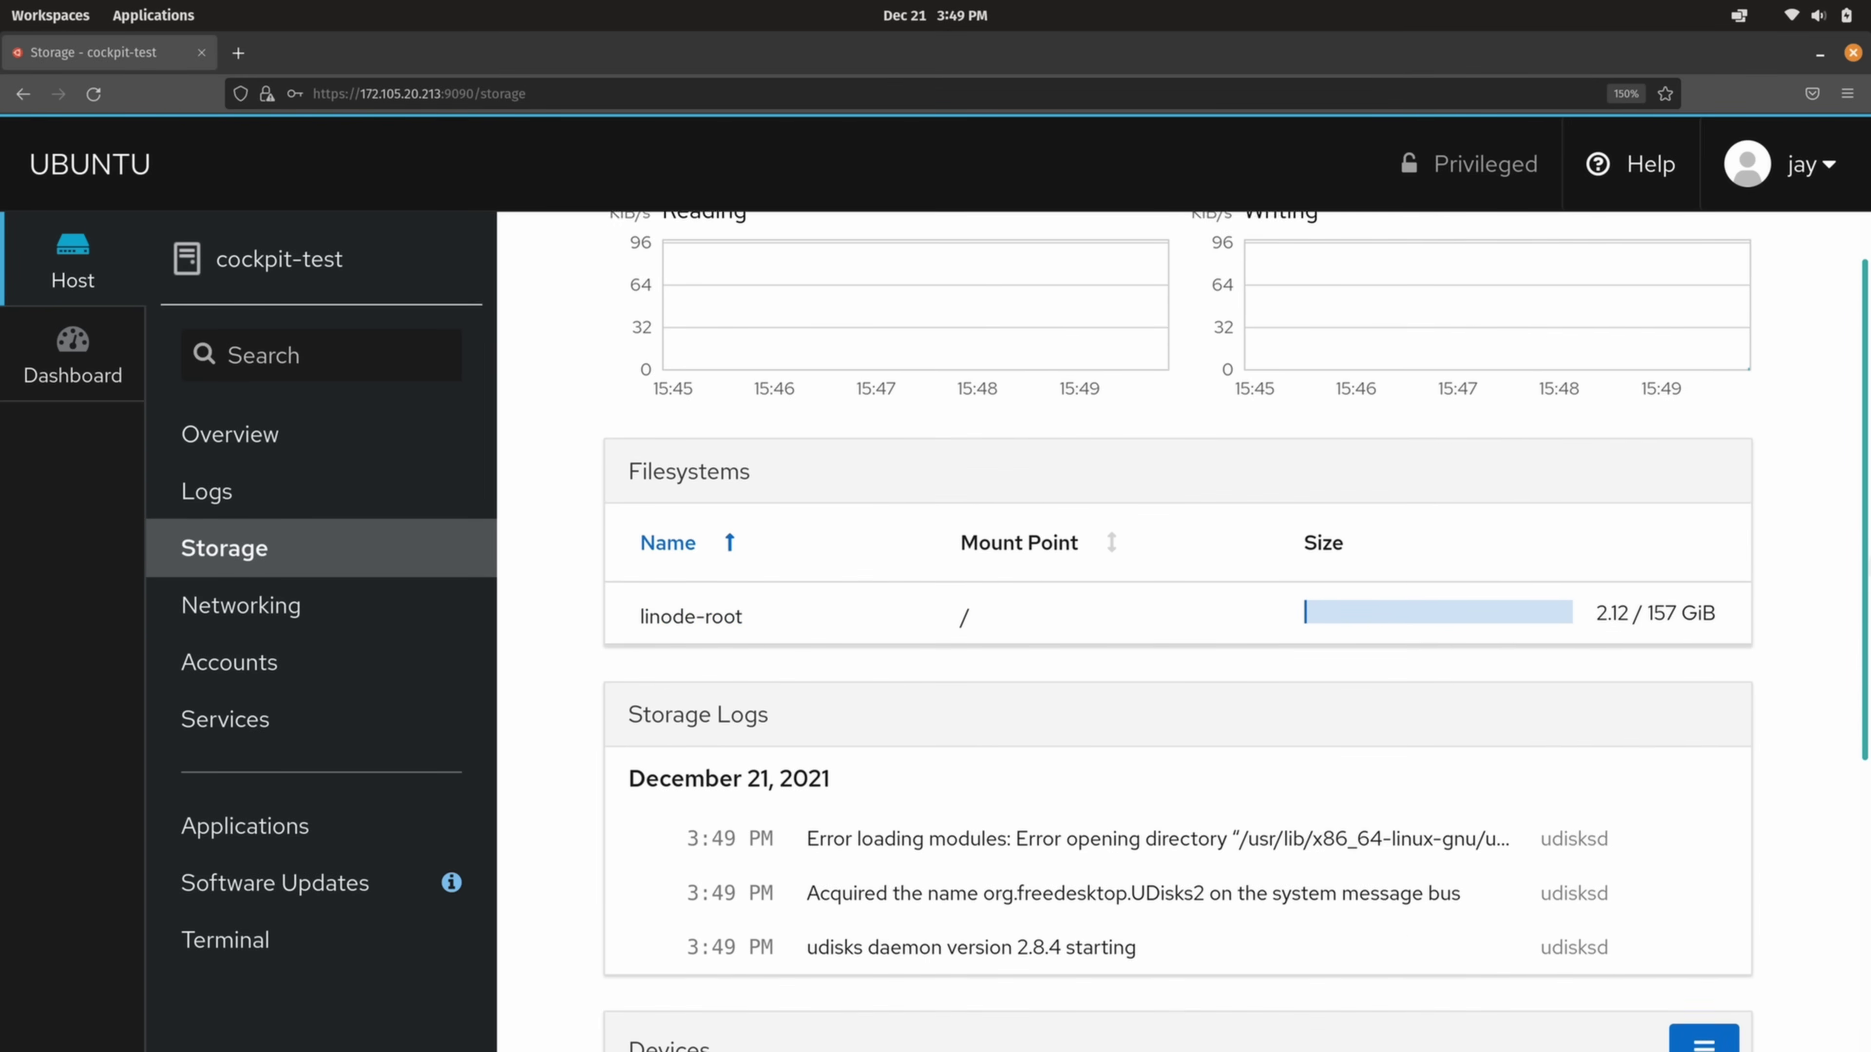
pyautogui.scroll(4, 1179, 626)
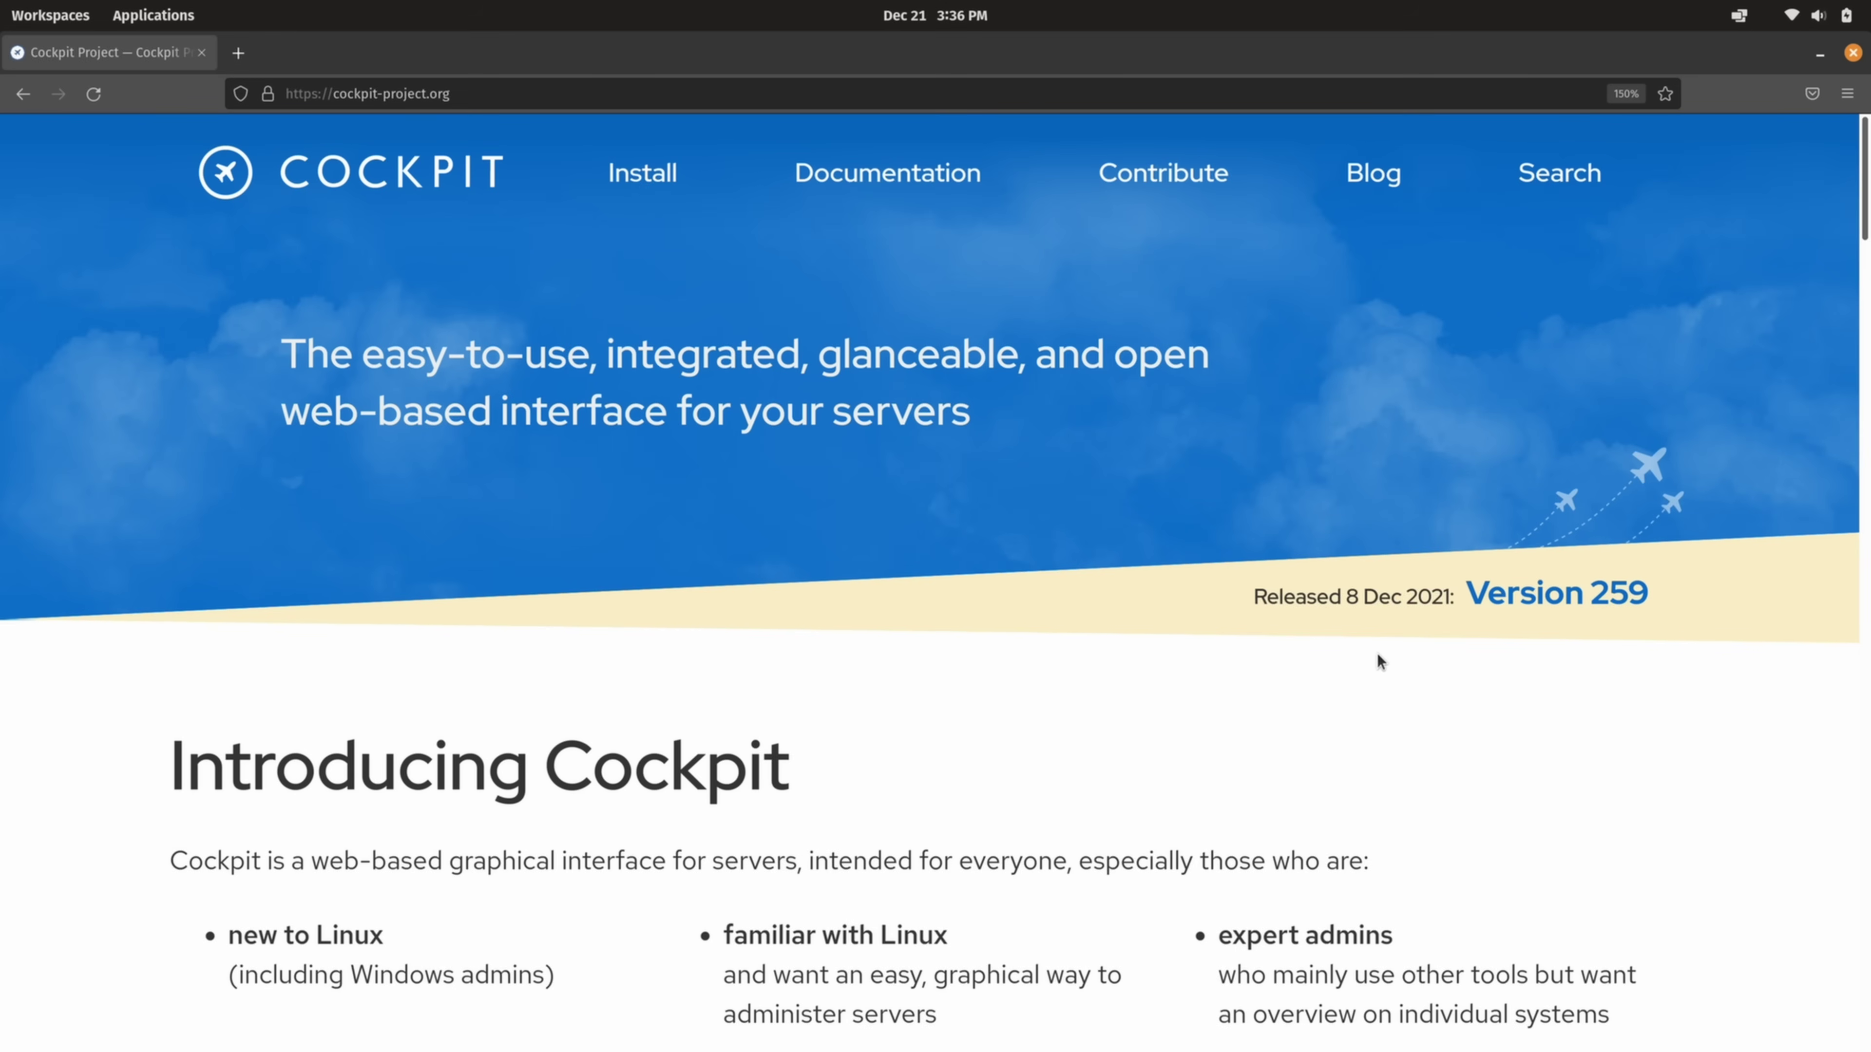
# Scroll cockpit-project.org down to the supported distribution logos, then switch to the terminal workspace
pyautogui.scroll(-10, 1377, 654)
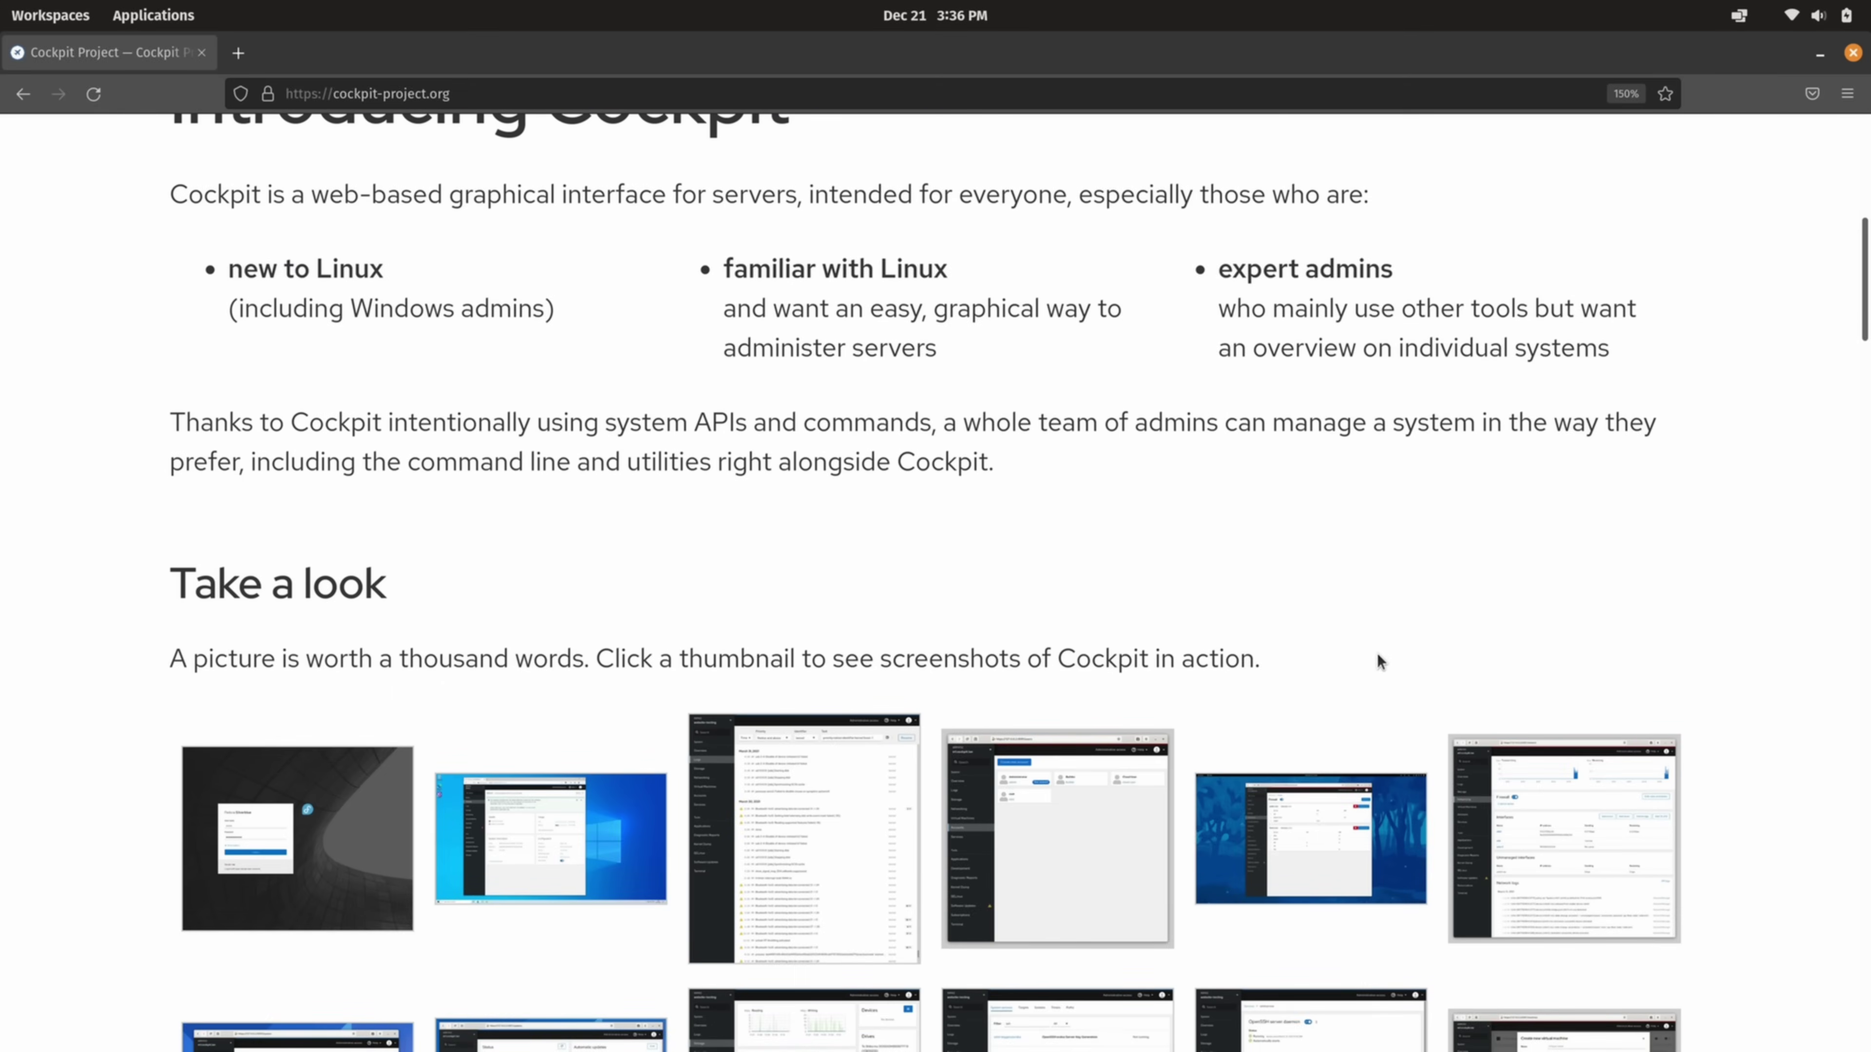
pyautogui.scroll(-20, 1380, 661)
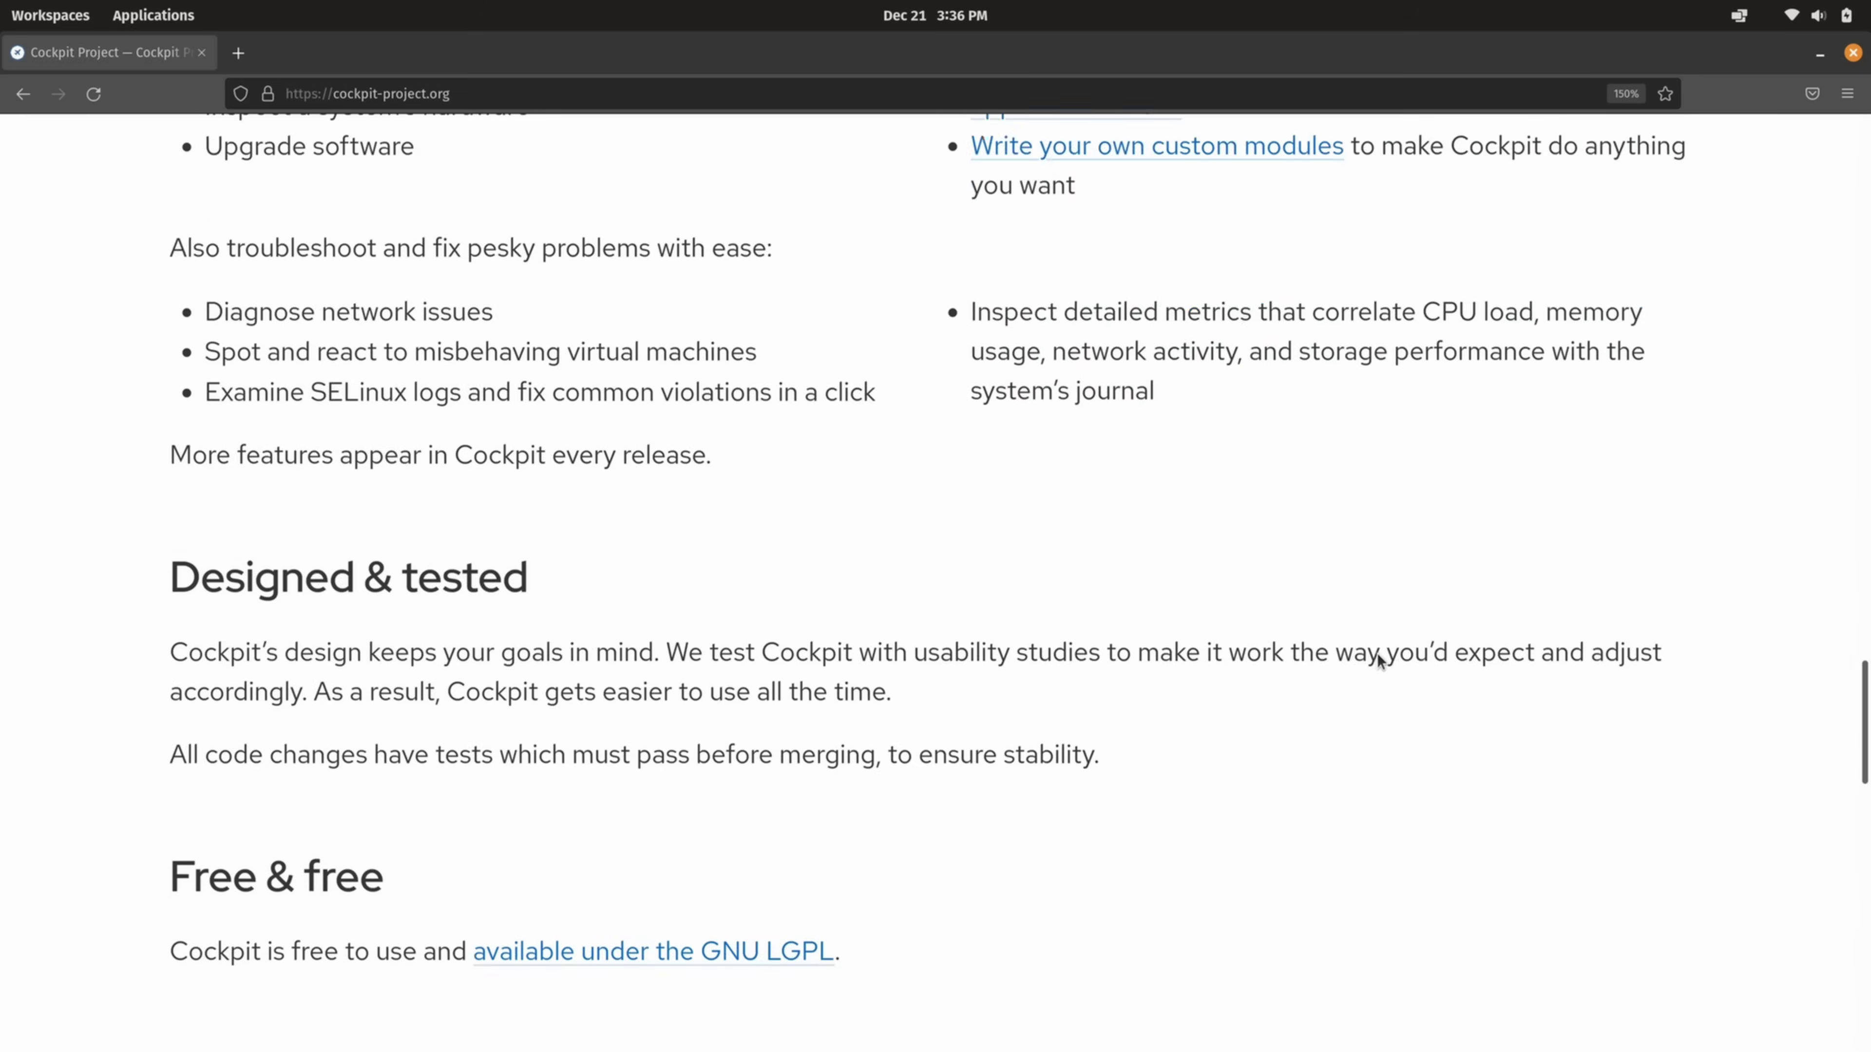
pyautogui.scroll(-5, 1380, 661)
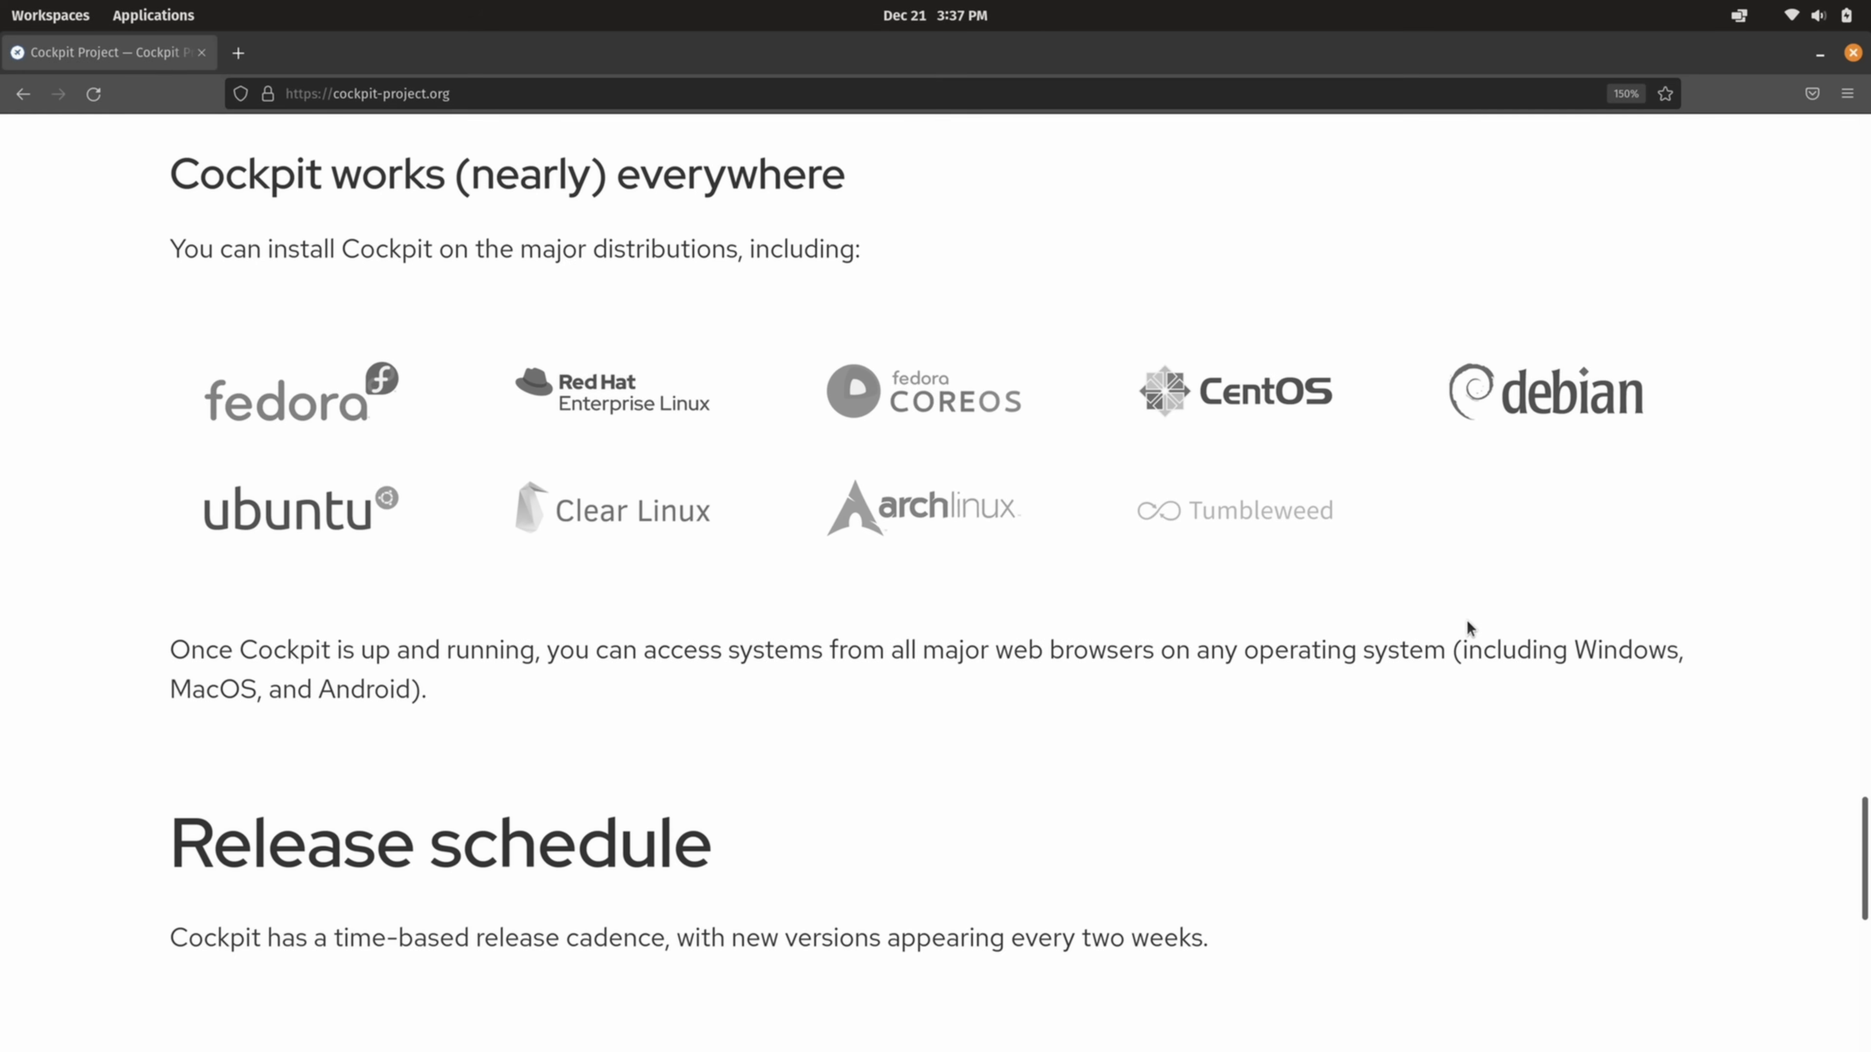
pyautogui.press('ctrl+super+Down')
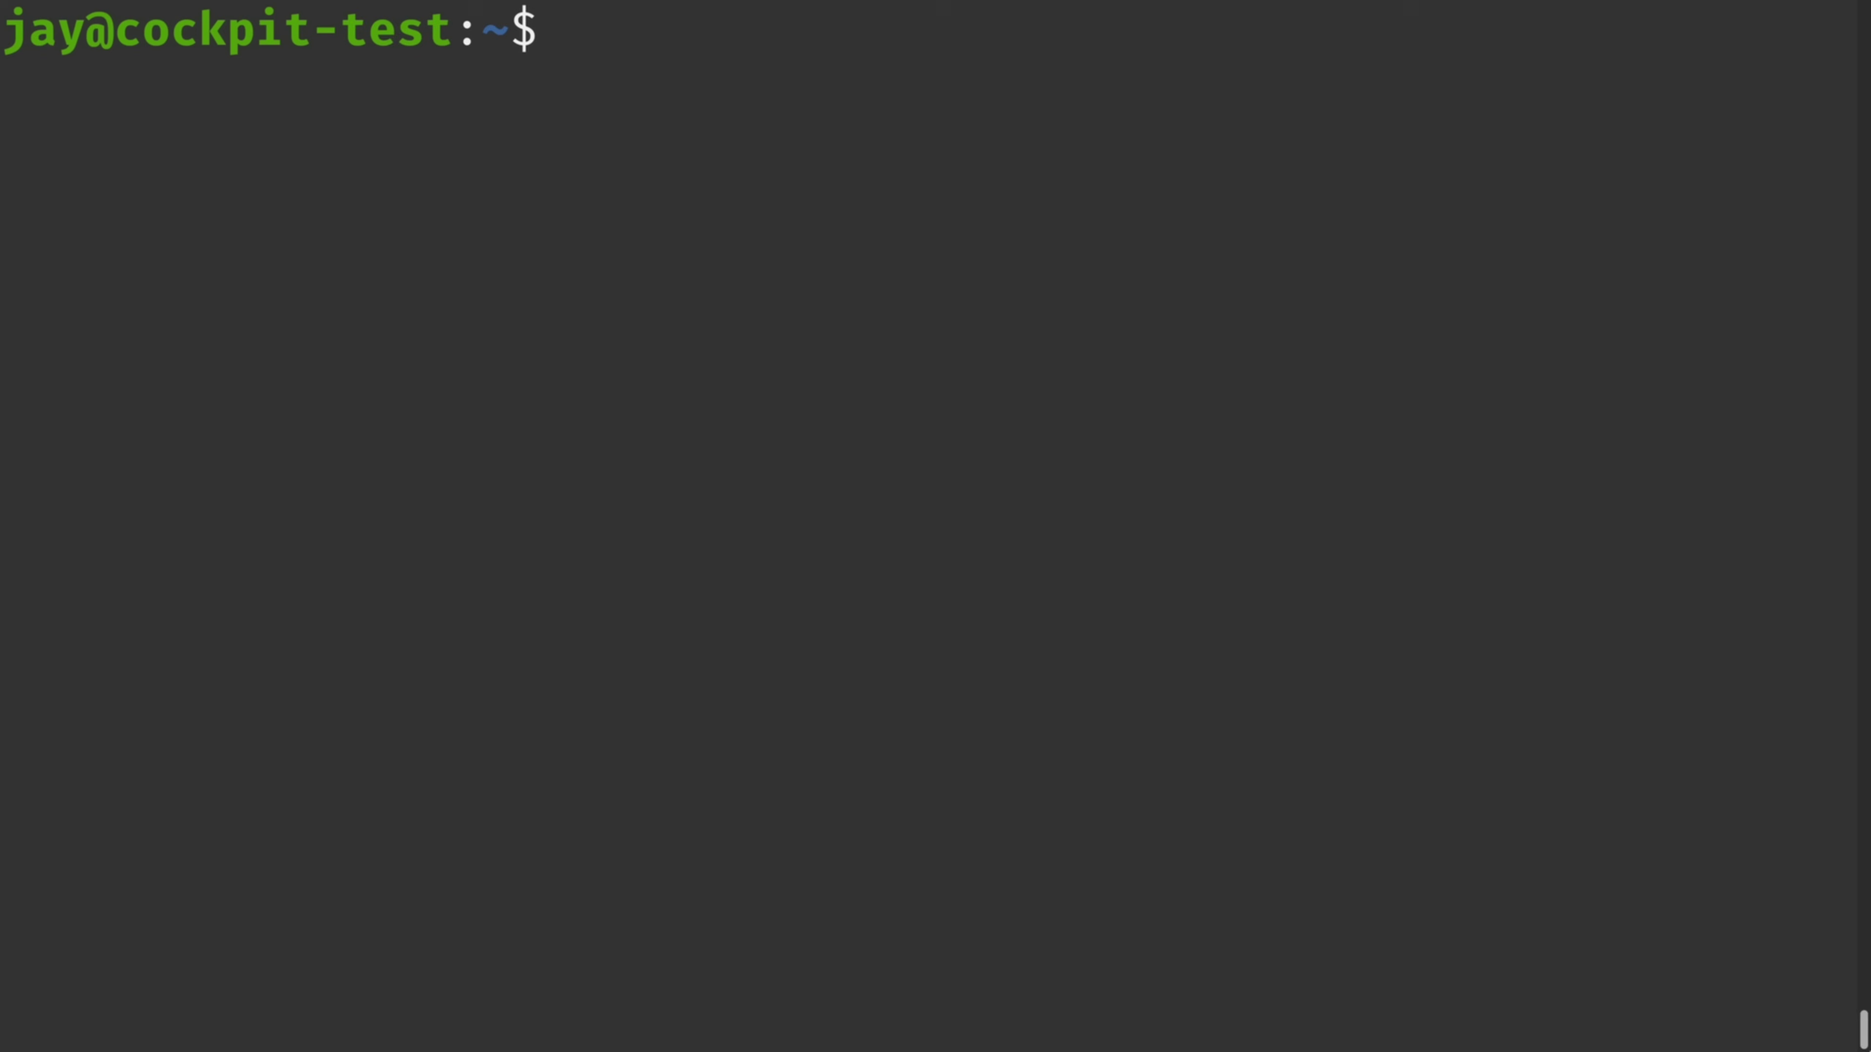
# Refresh the package lists with sudo apt update, entering the administrator password
pyautogui.write('sudo apt update')
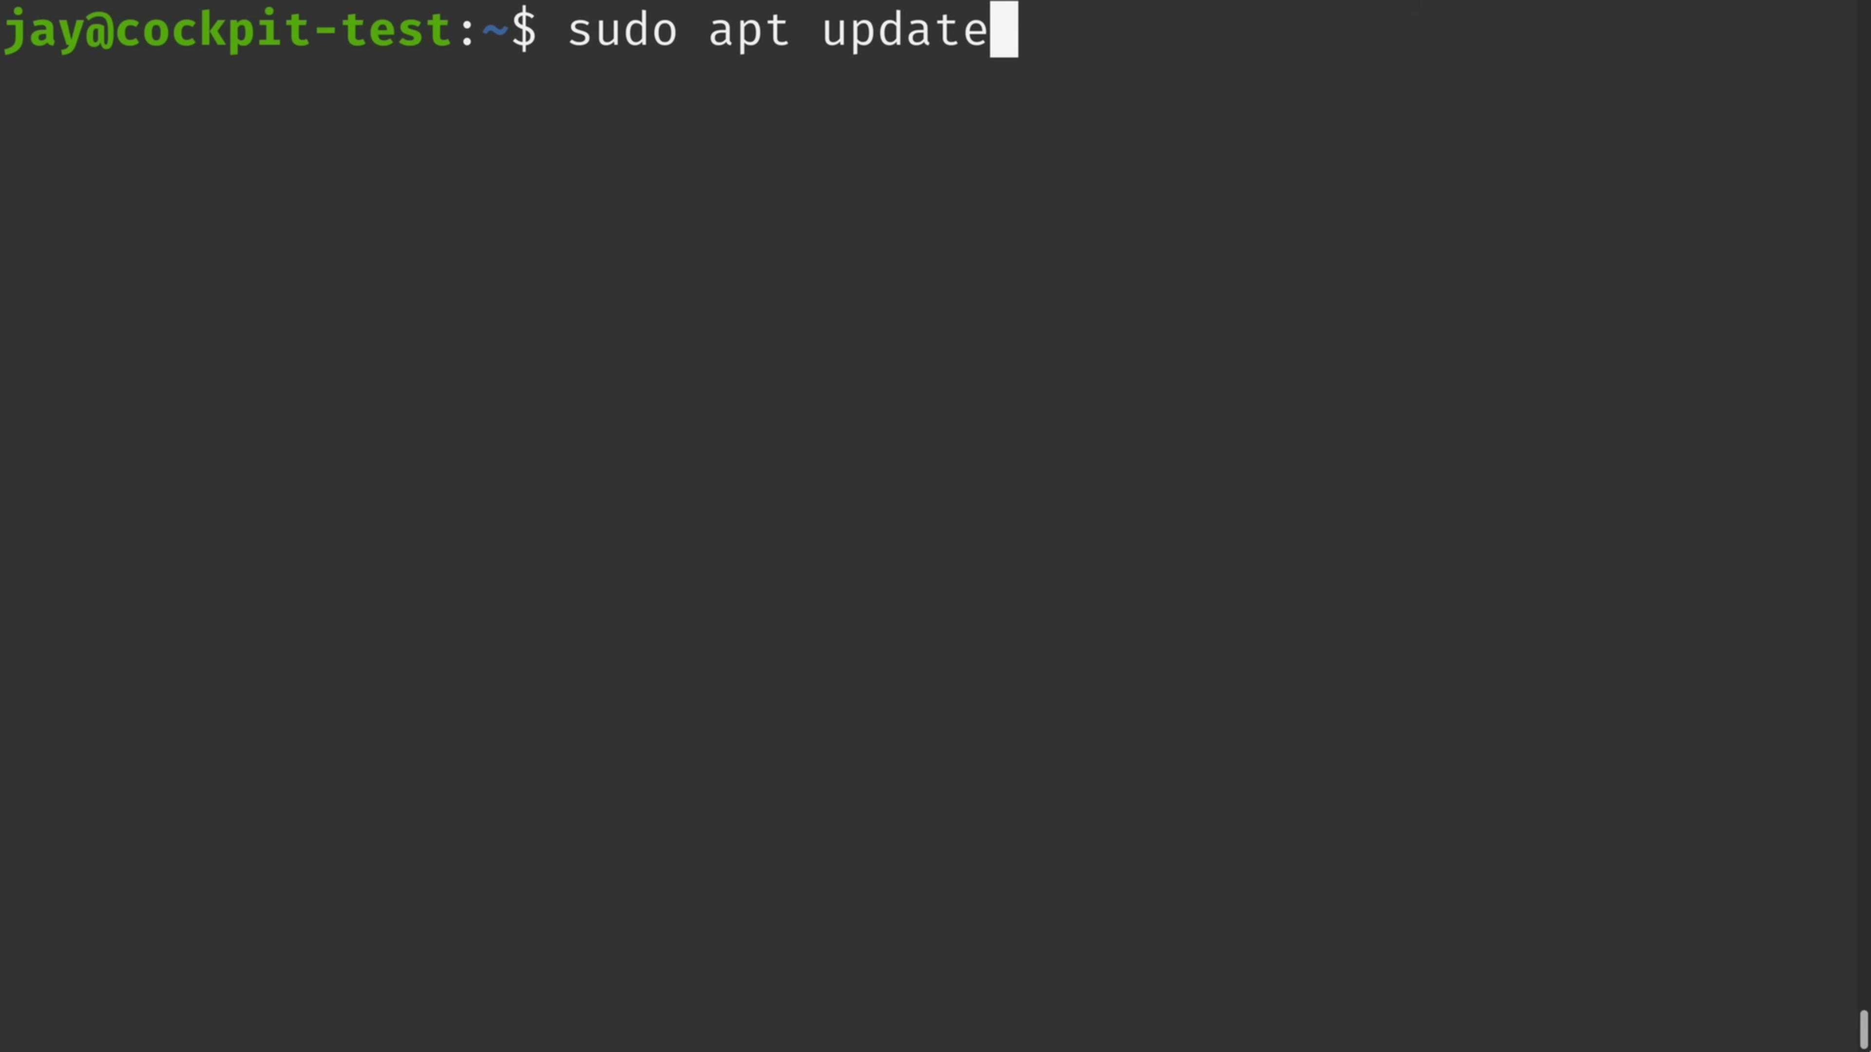
pyautogui.press('Return')
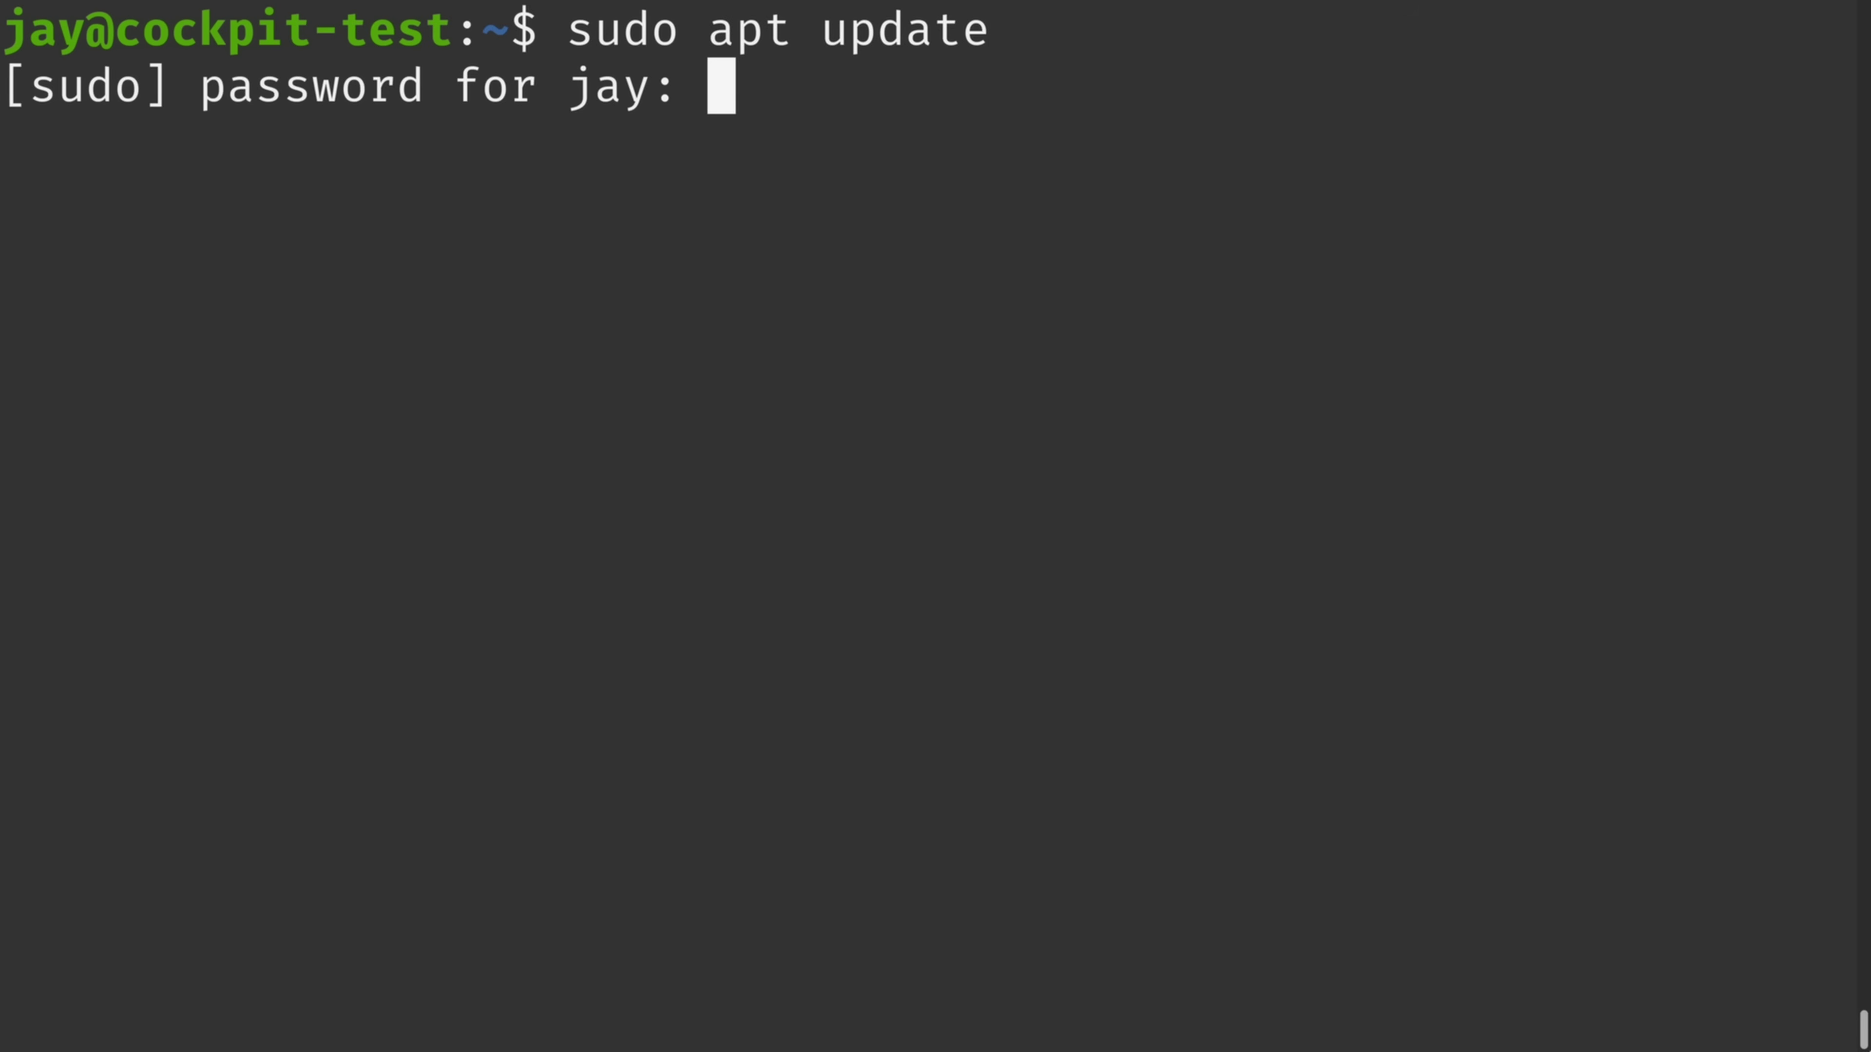
pyautogui.press('Return')
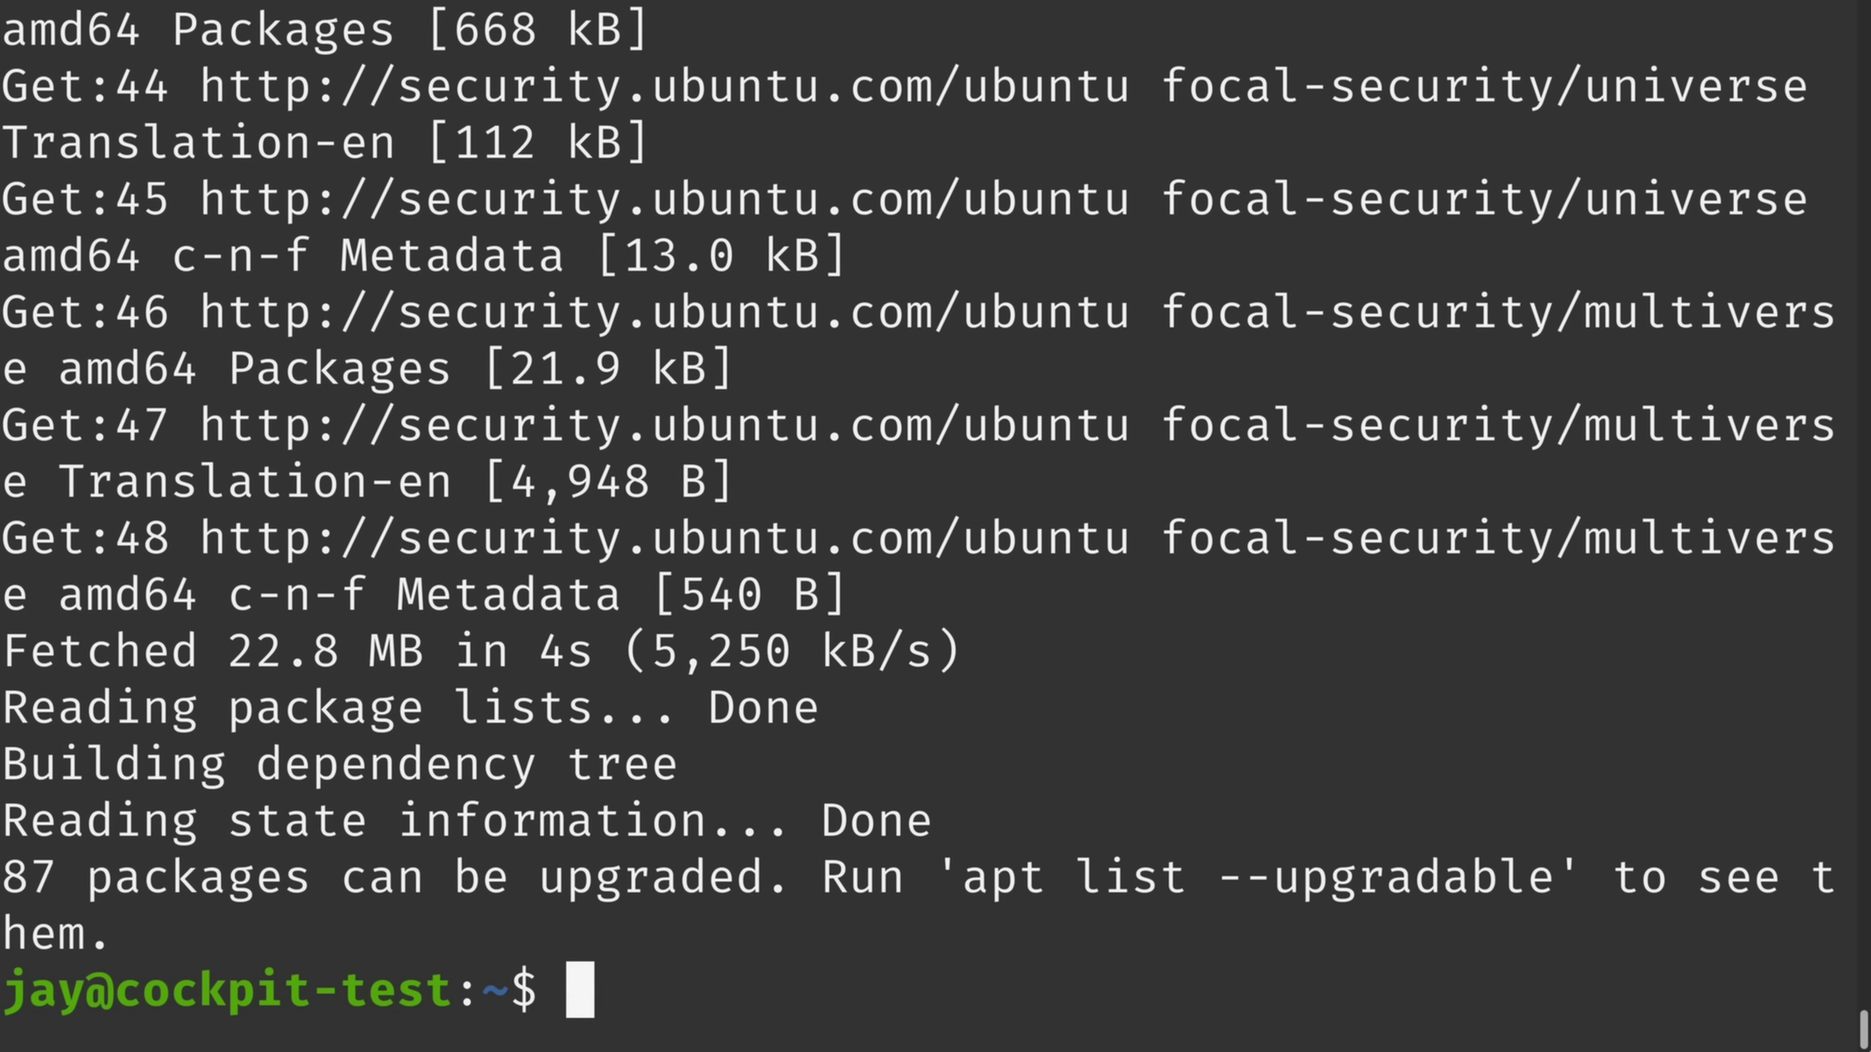
# Clear the screen and install cockpit with sudo apt install cockpit, confirming the new packages
pyautogui.hotkey('ctrl', 'l')
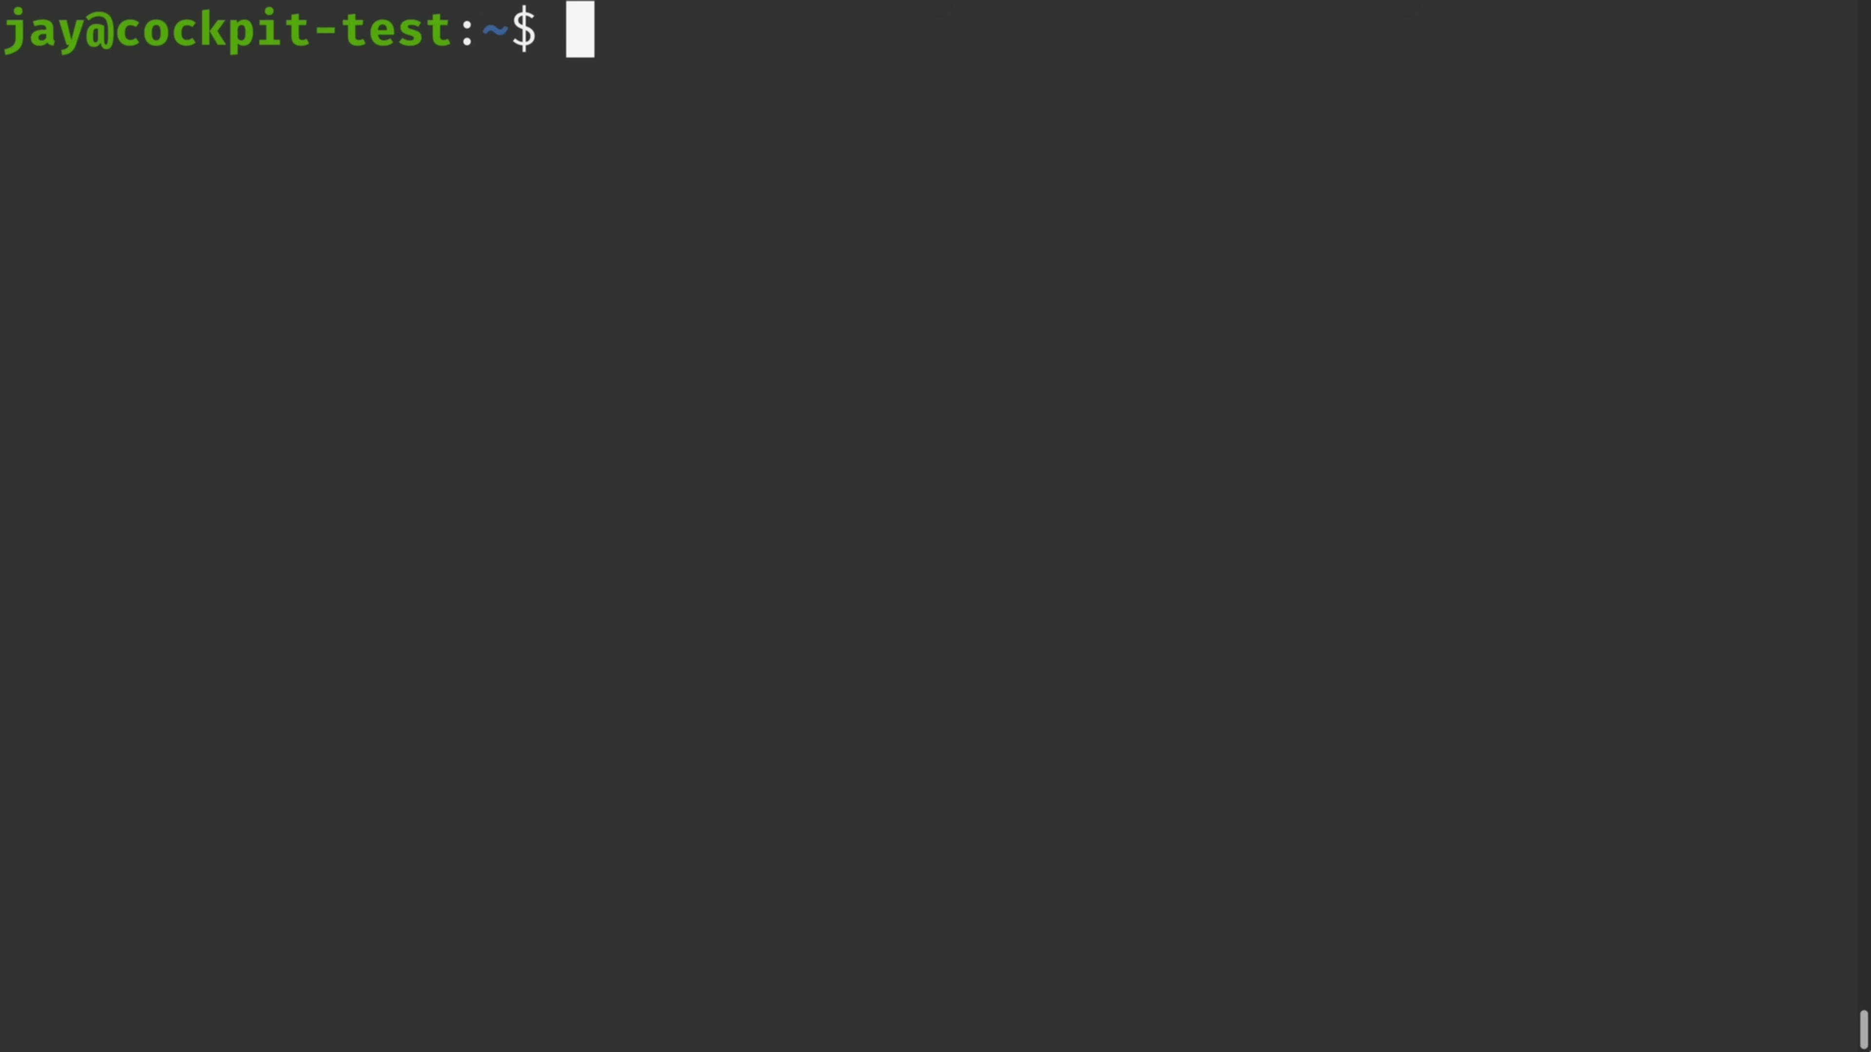
pyautogui.write('sudo apt inst')
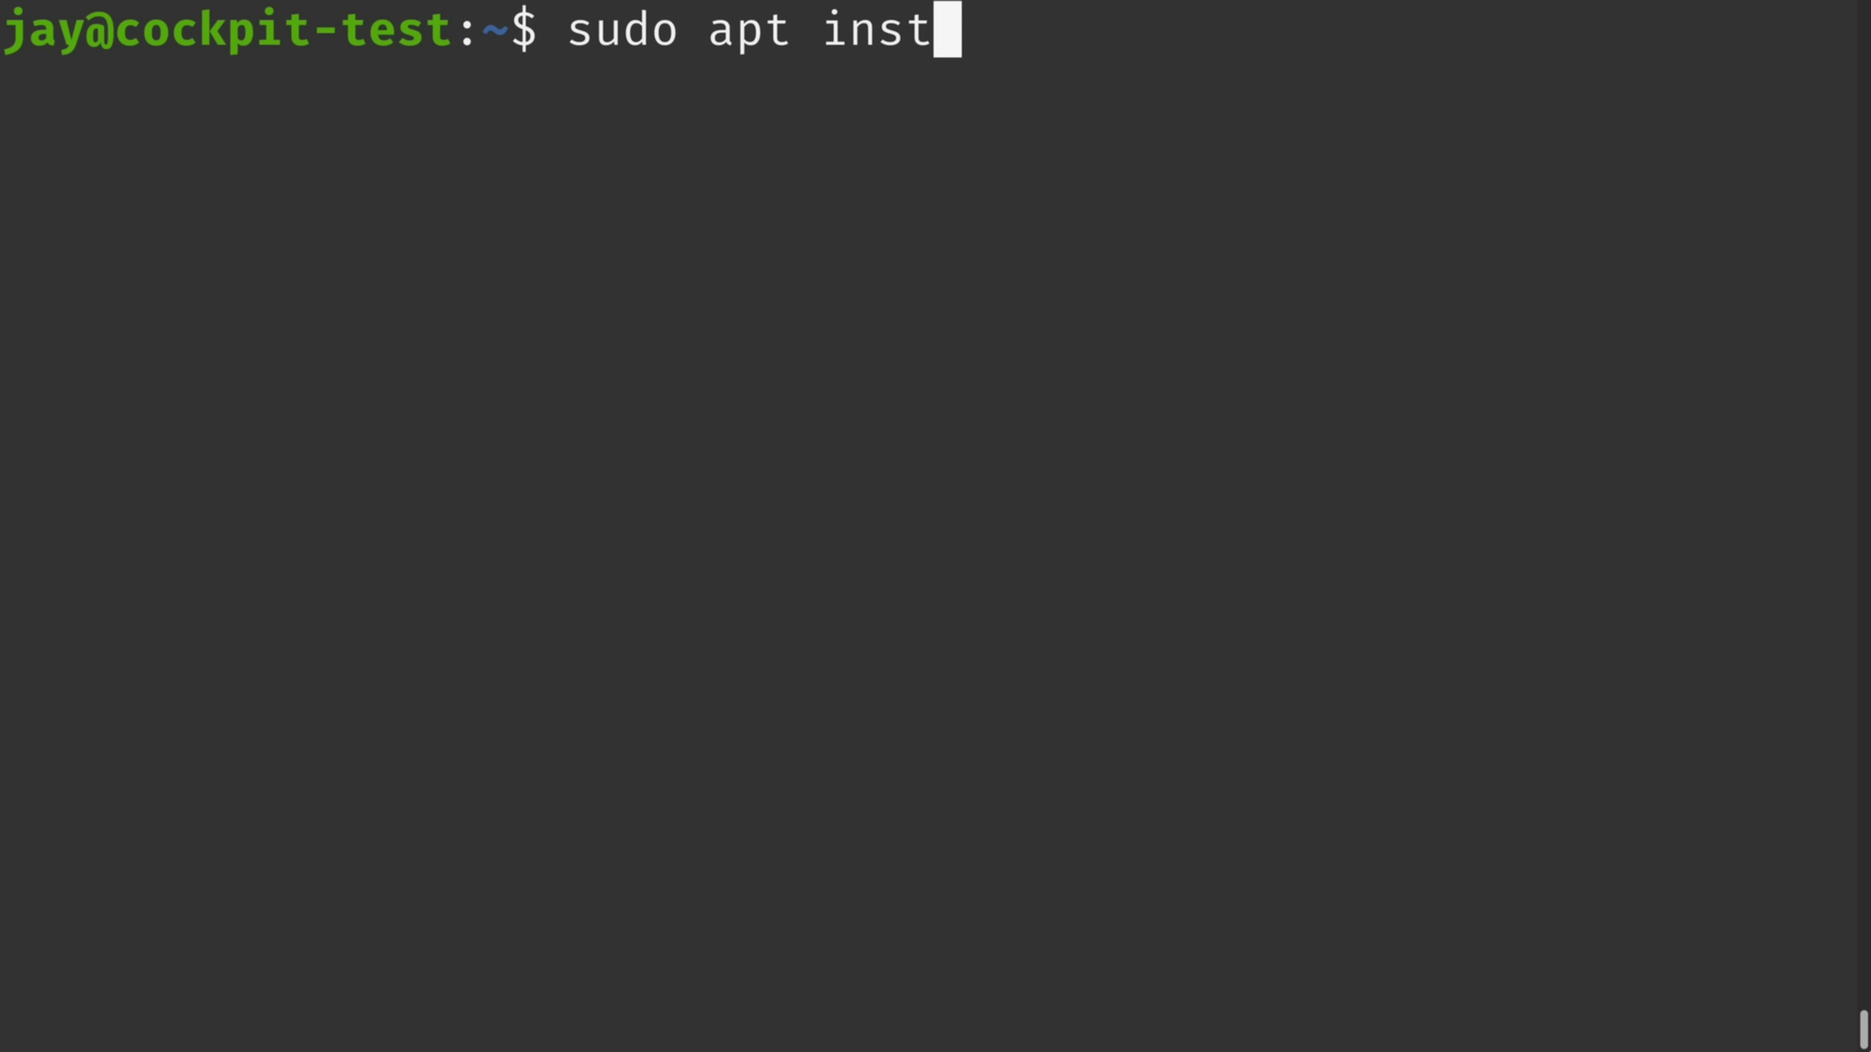
pyautogui.write('all cockpit')
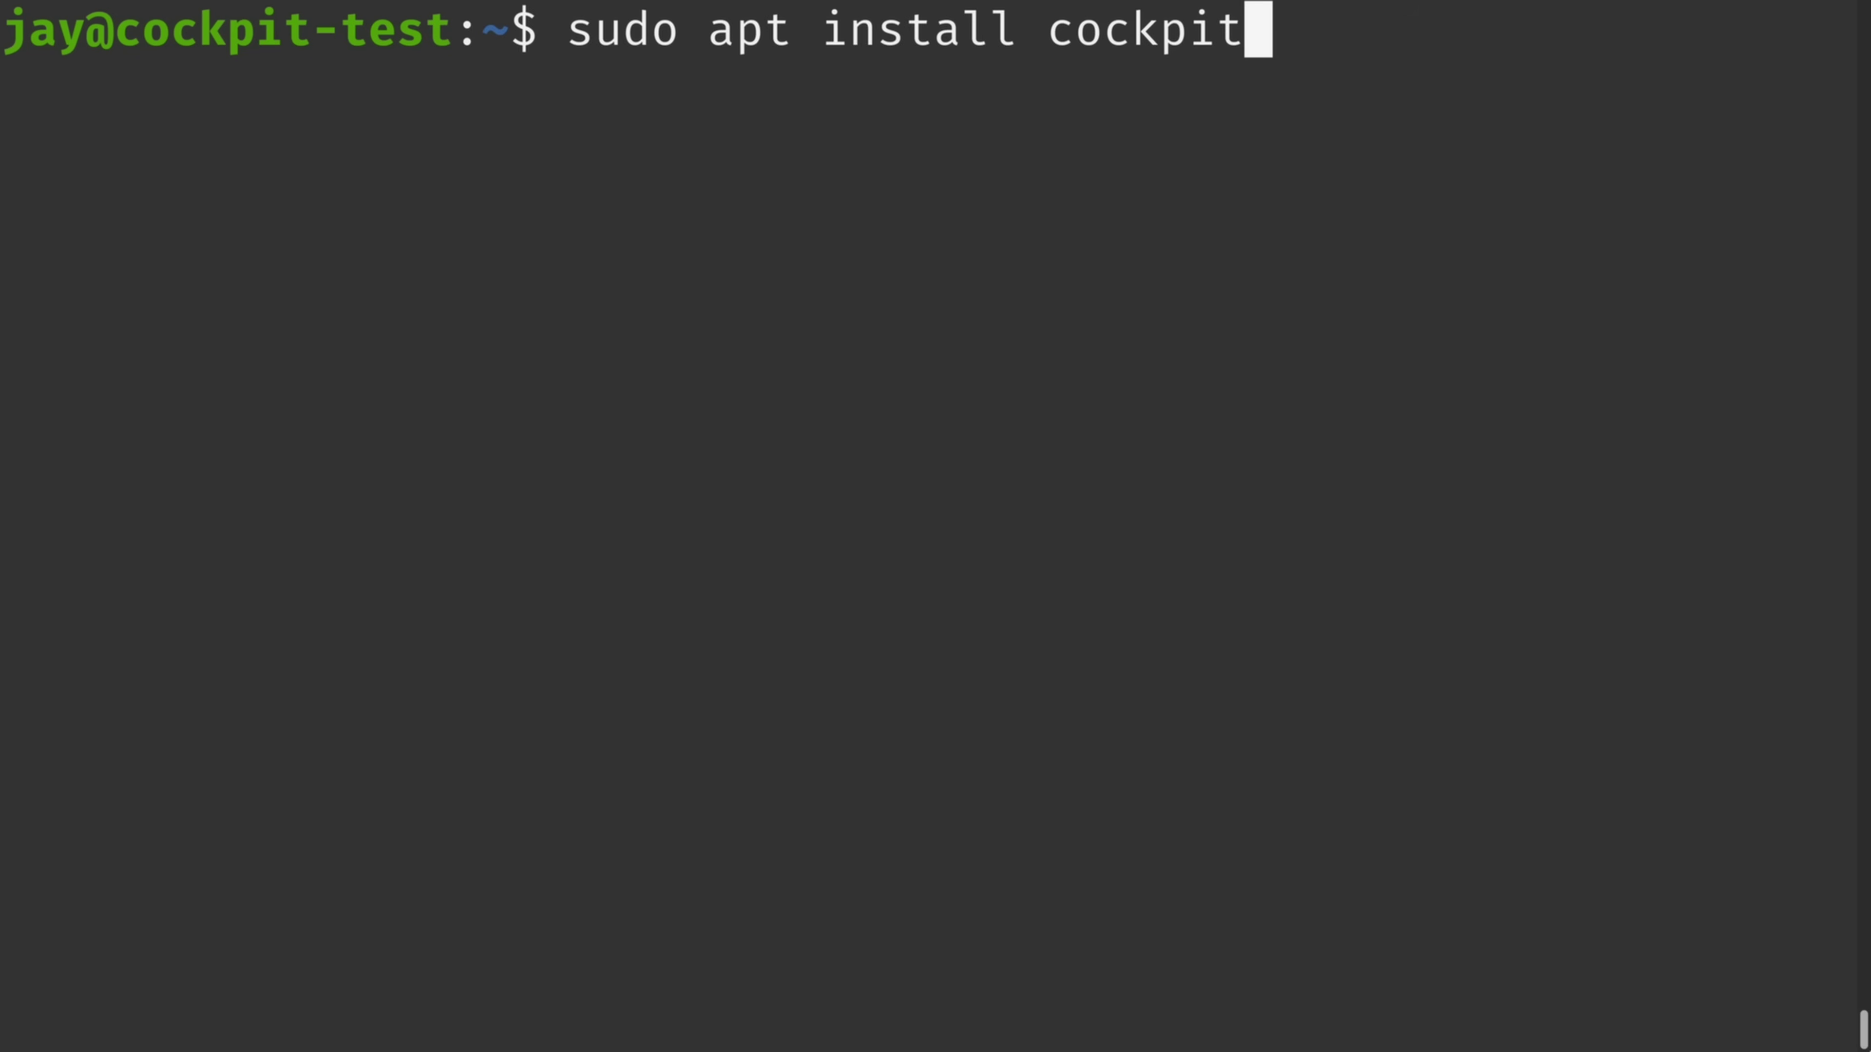
pyautogui.press('Return')
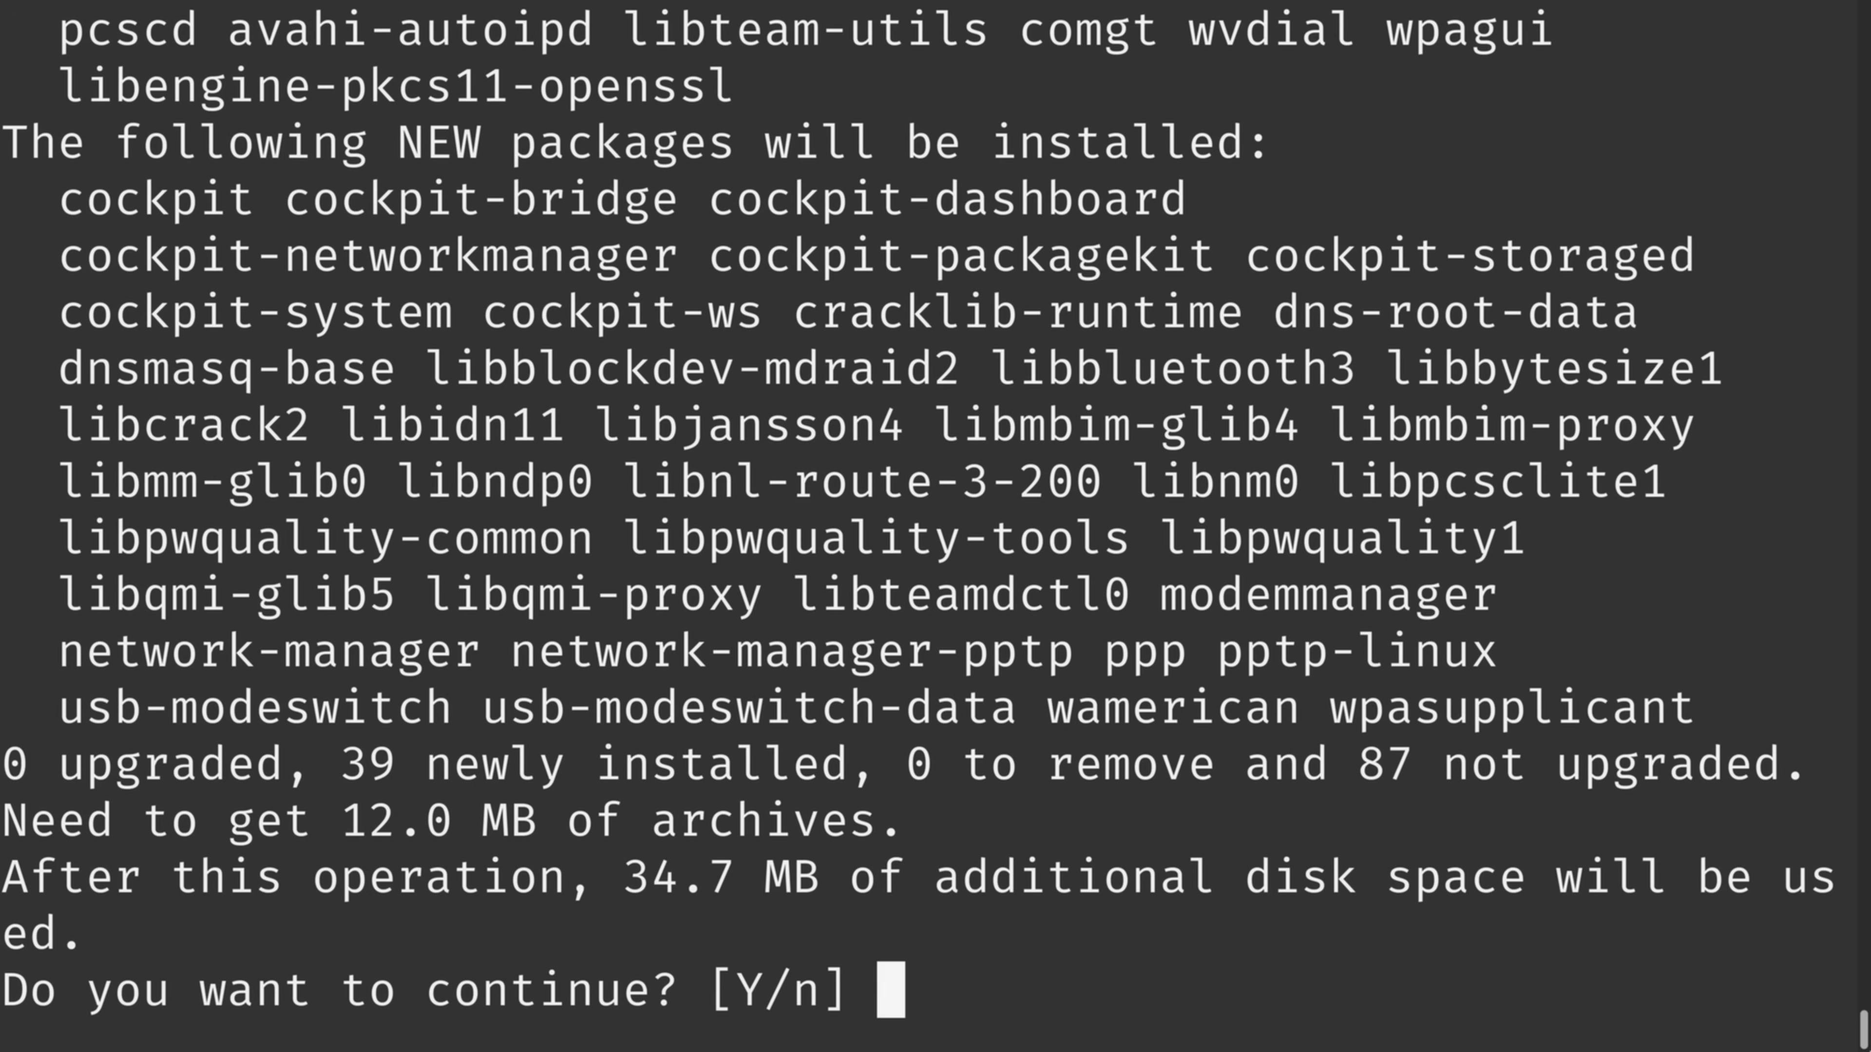
pyautogui.press('Return')
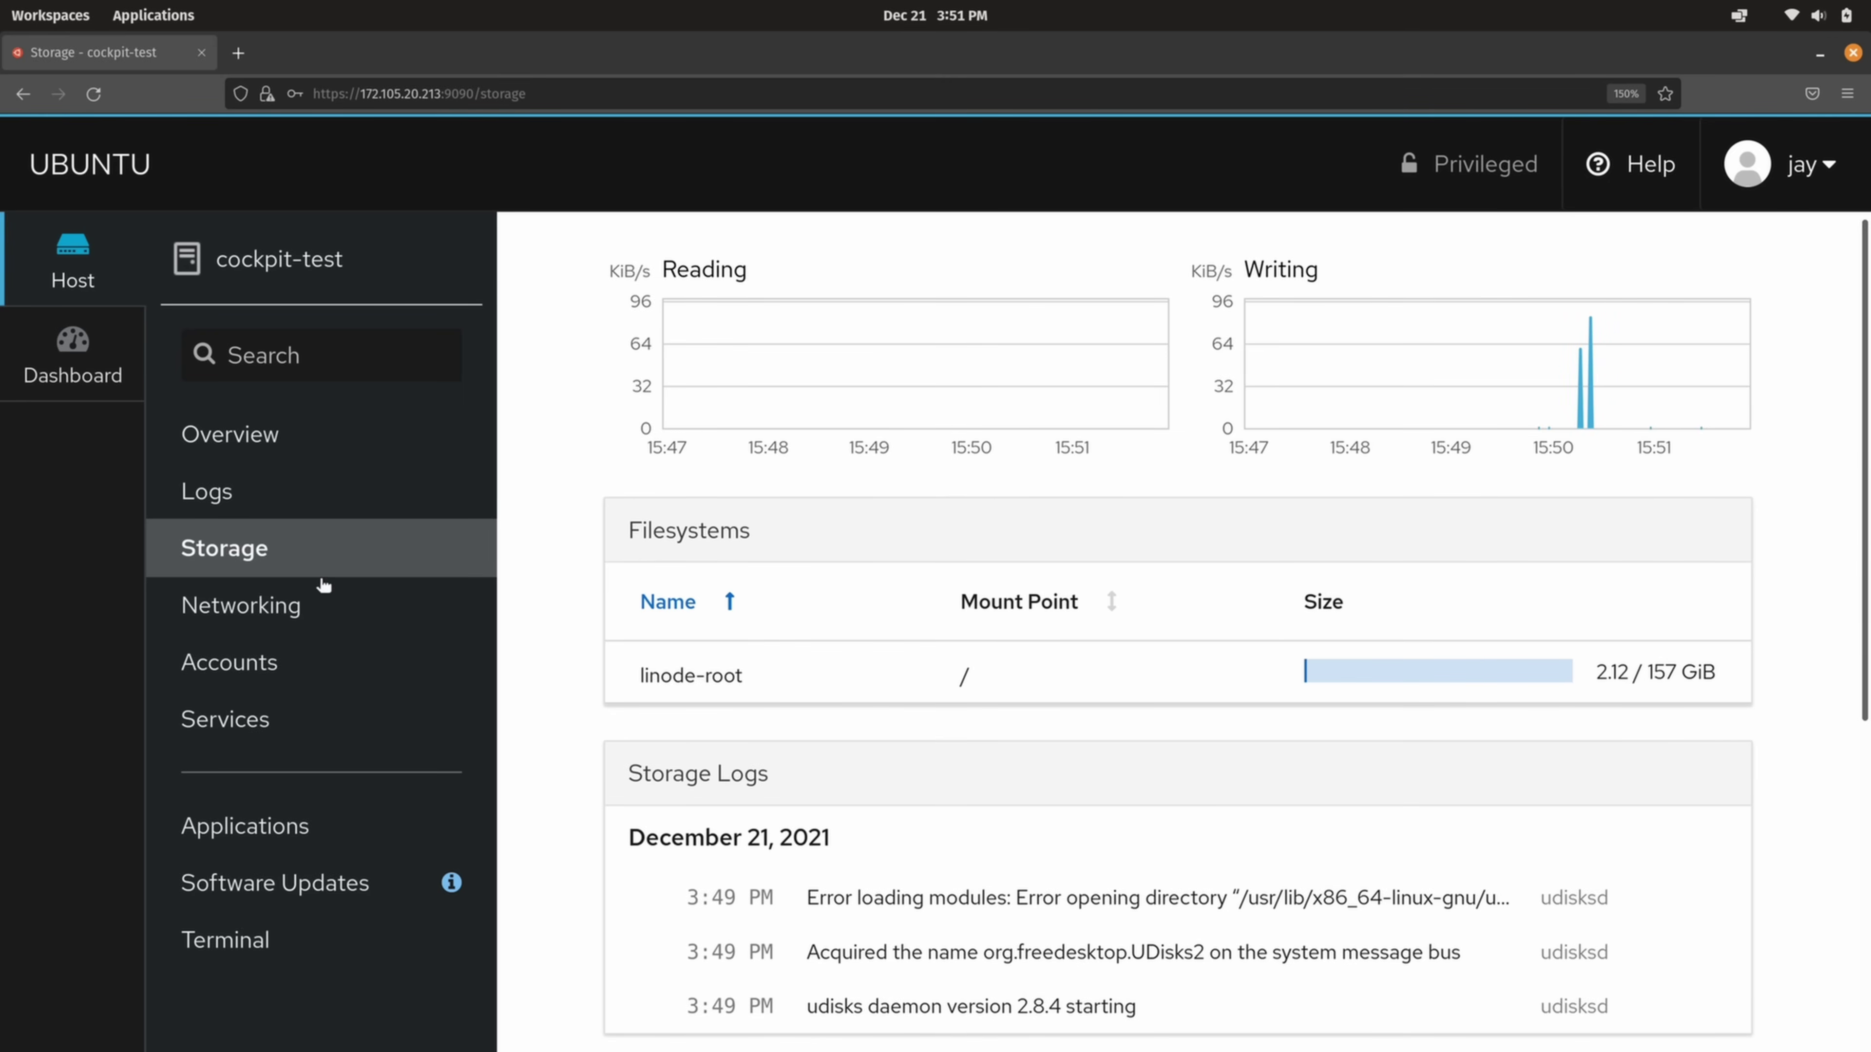
# Open Cockpit's Networking page and scroll to the eth0 unmanaged interface and Networking Logs
pyautogui.click(266, 616)
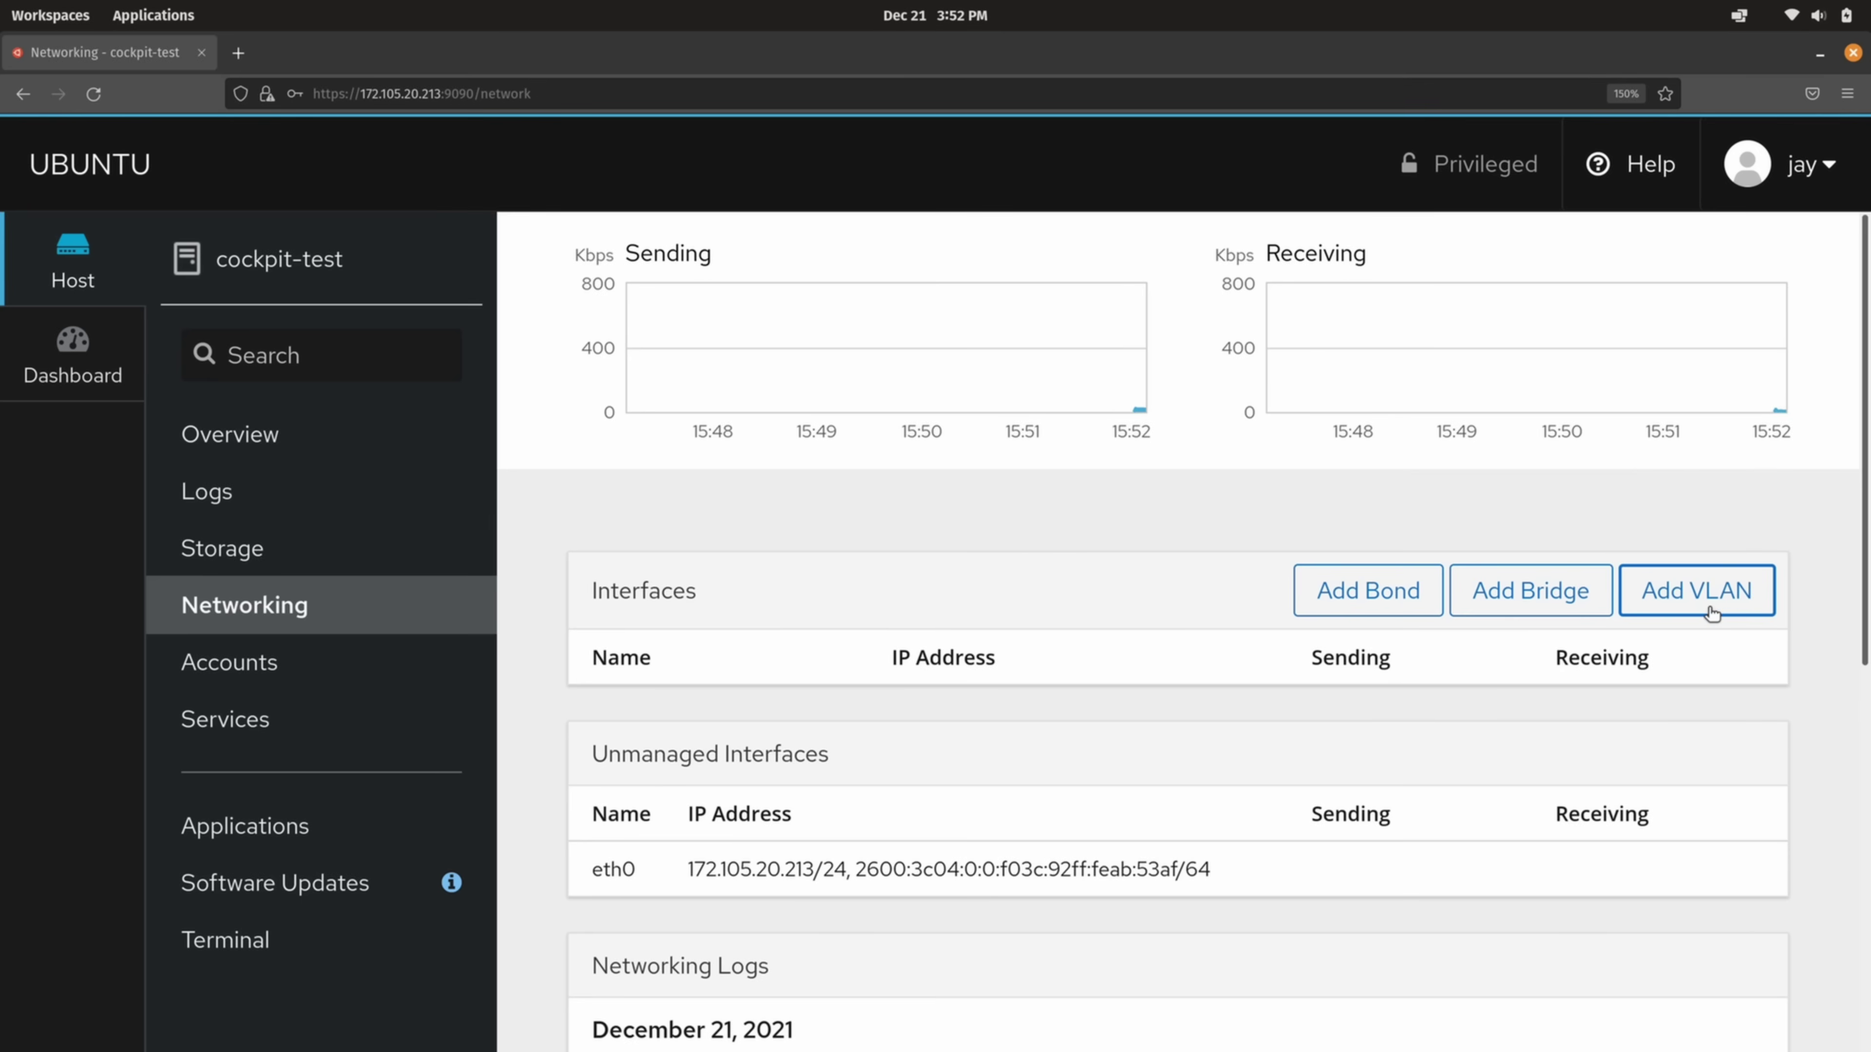
pyautogui.scroll(-5, 1435, 703)
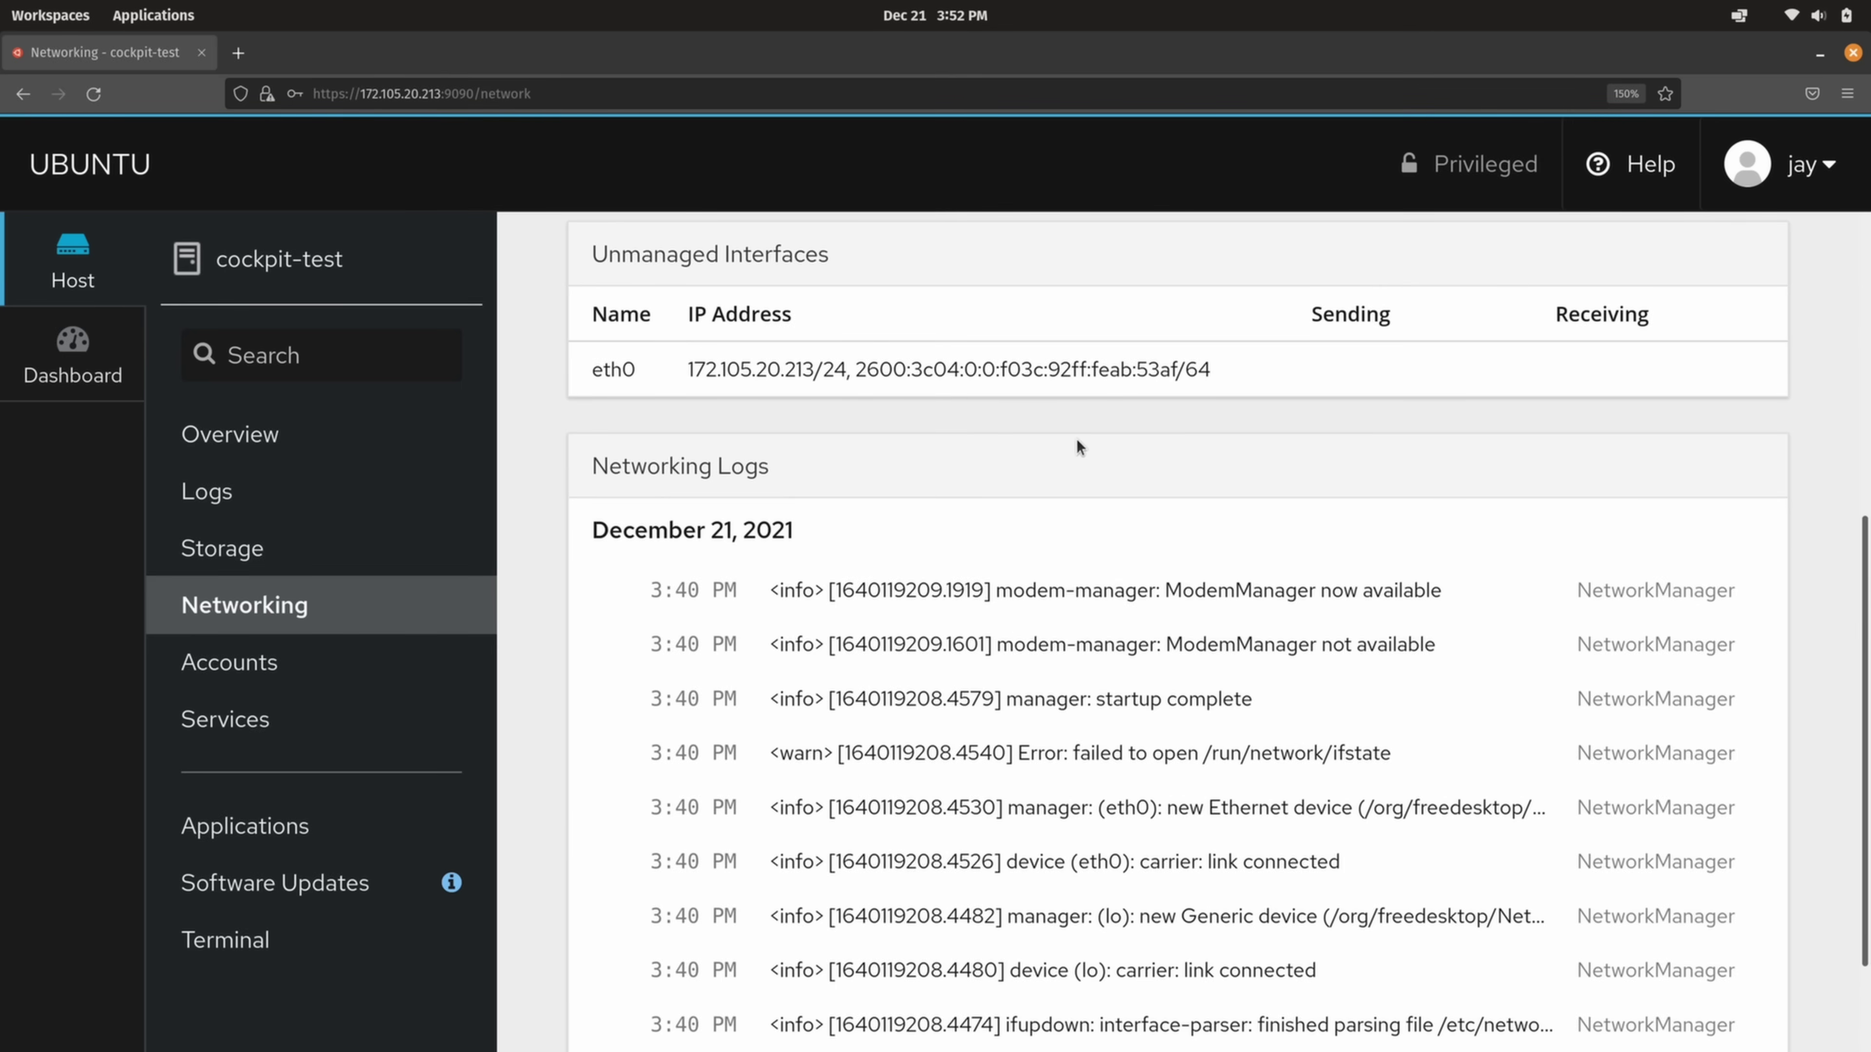
# Show the Accounts list, preview the Create New Account form, then cancel it
pyautogui.click(248, 680)
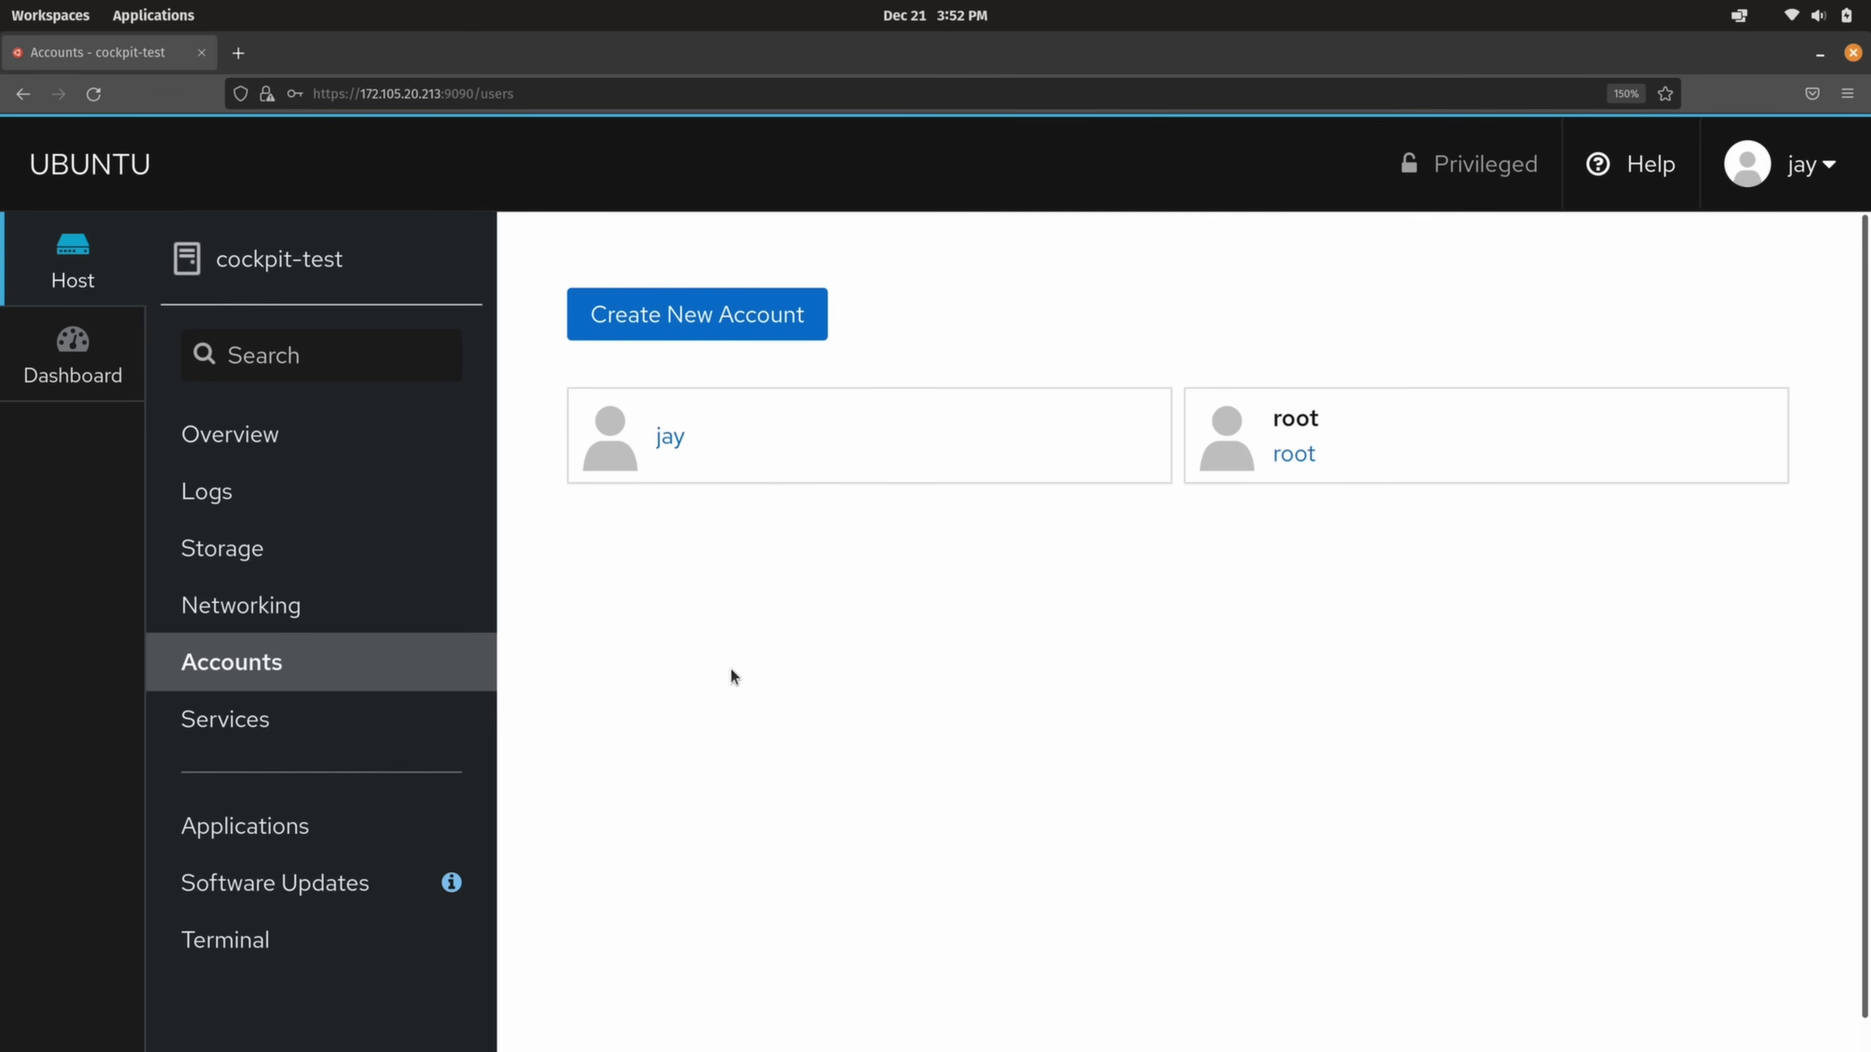
pyautogui.click(793, 329)
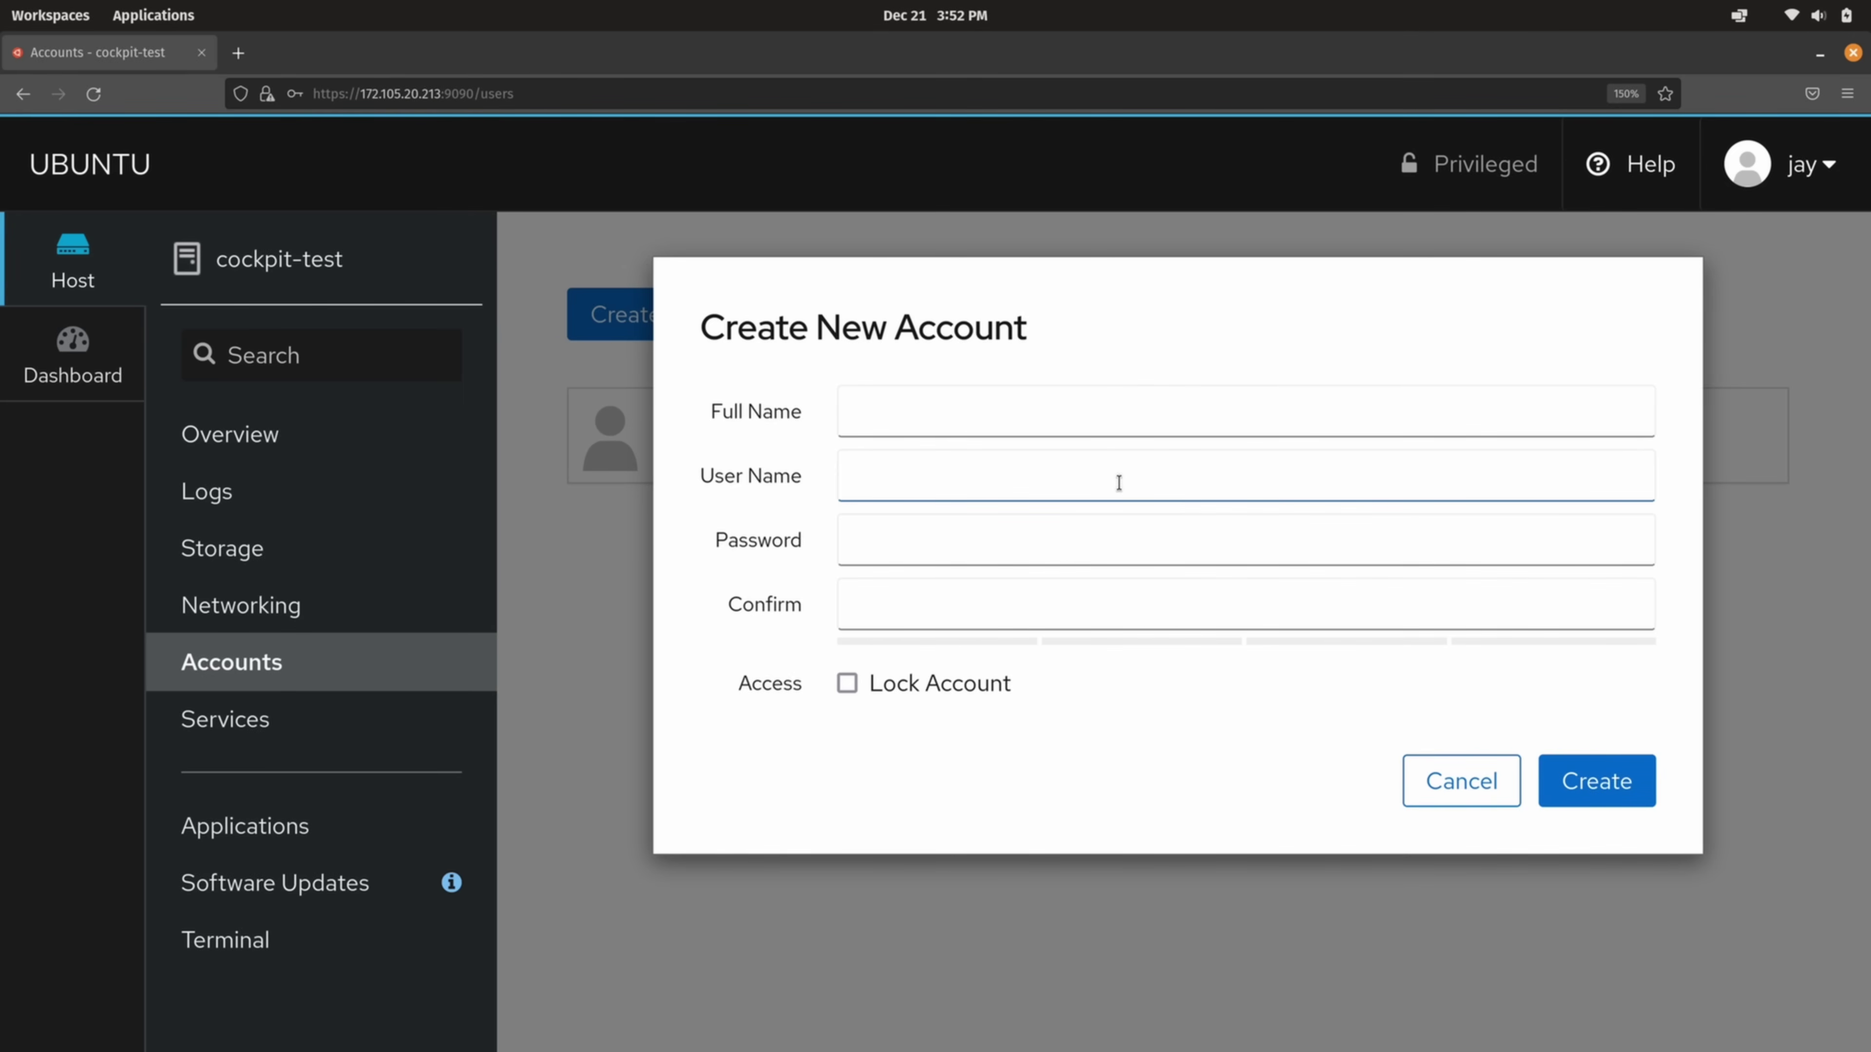
pyautogui.click(1460, 782)
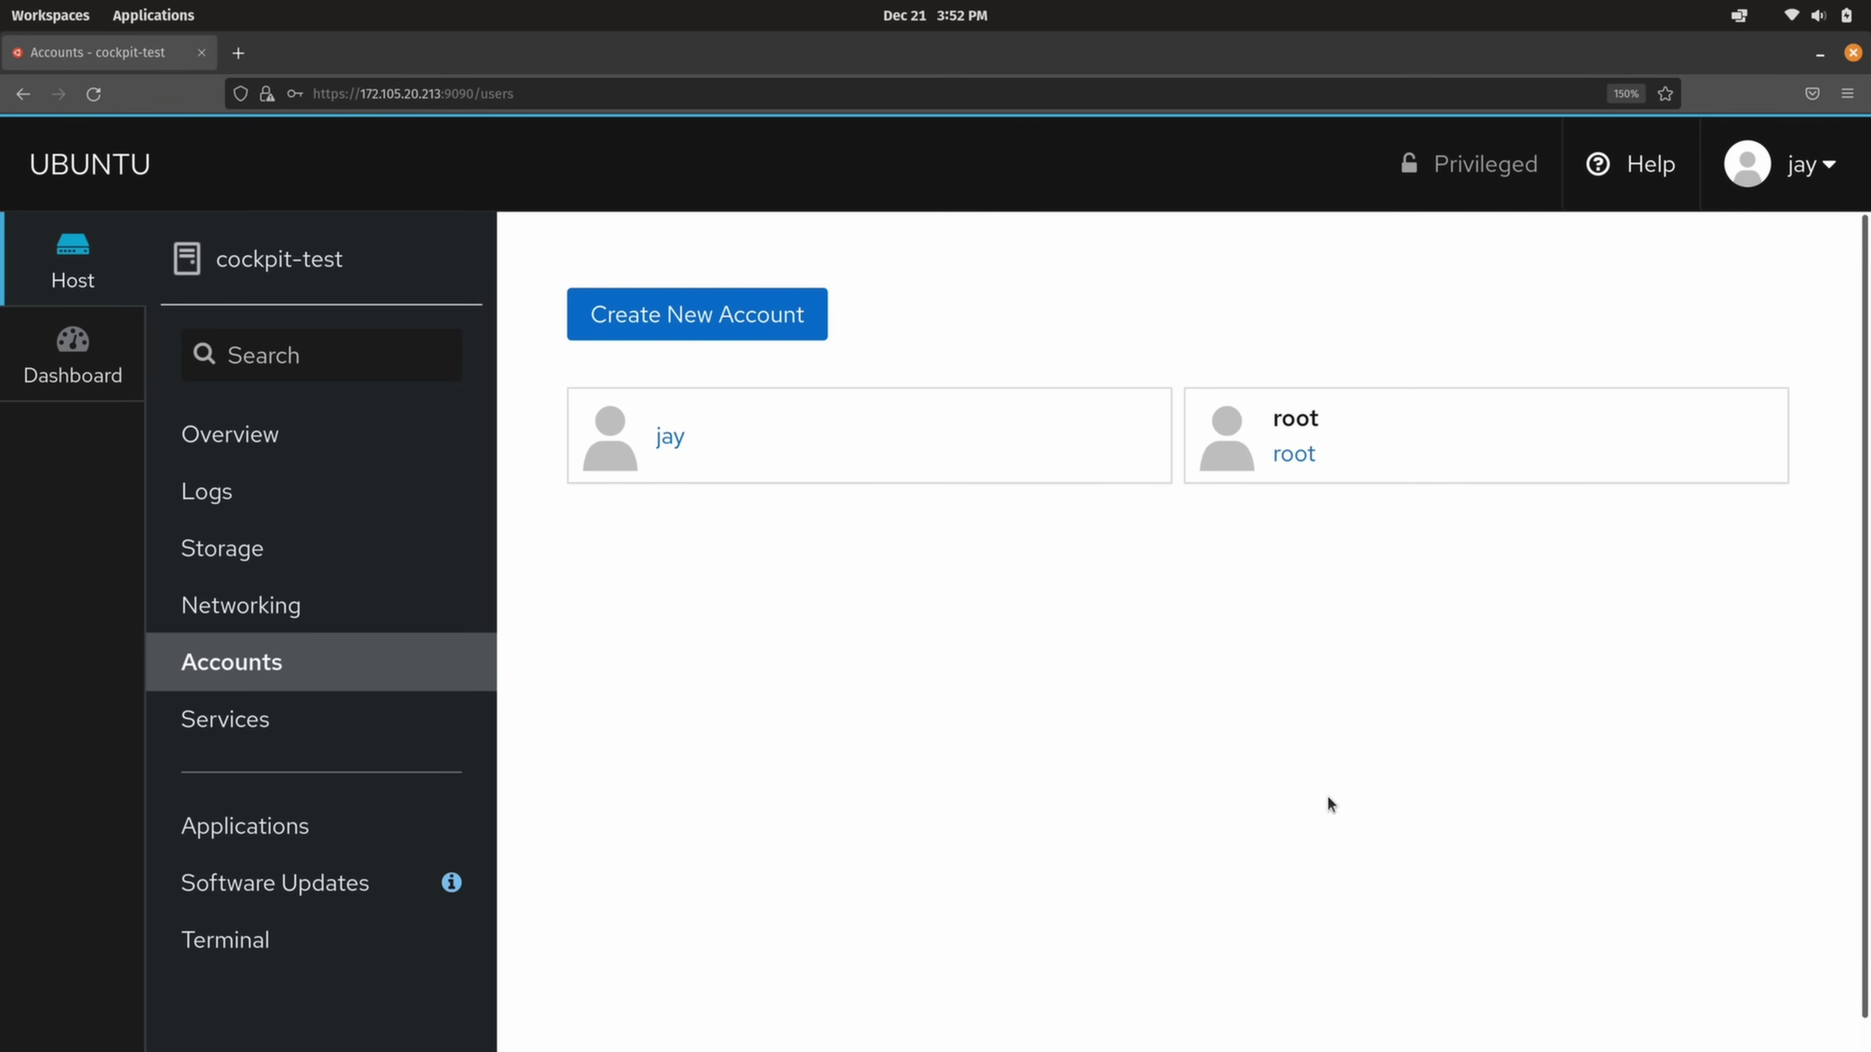
# Open the logged-in user's account card and scroll through its roles, password and SSH key sections
pyautogui.click(866, 464)
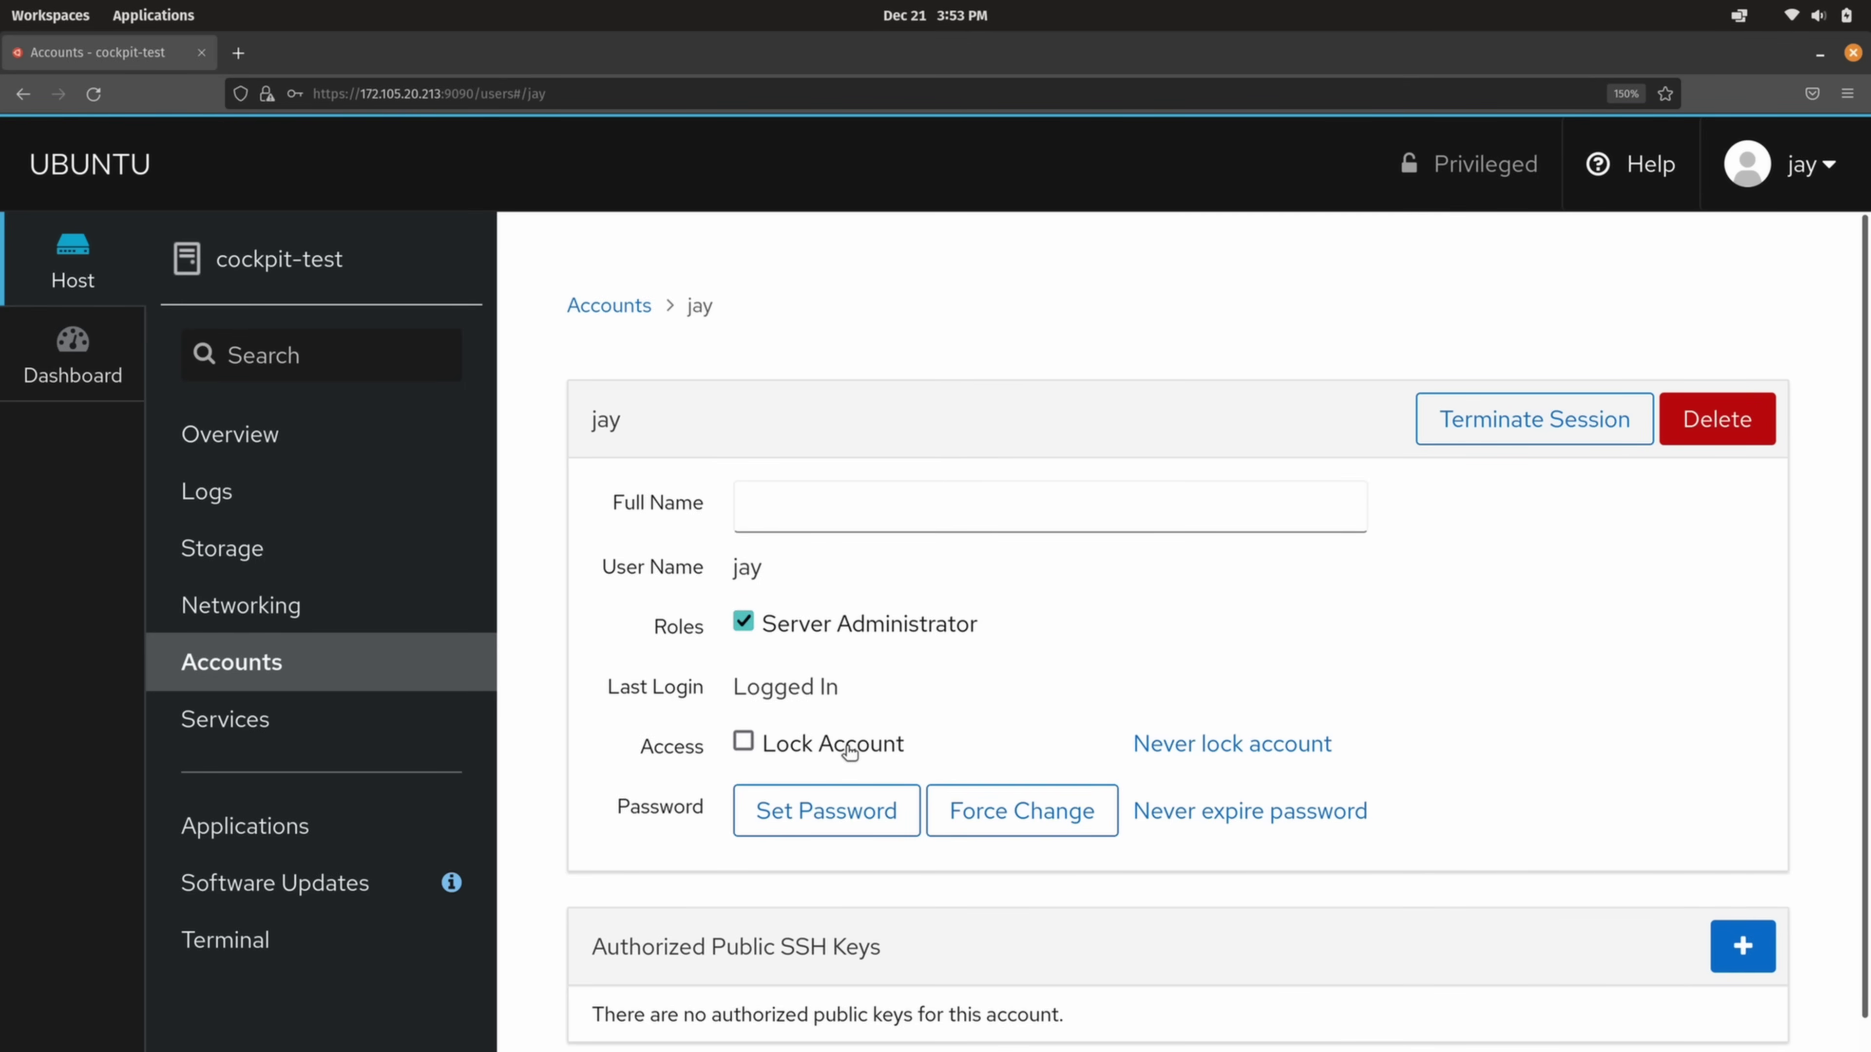
pyautogui.scroll(-1, 989, 771)
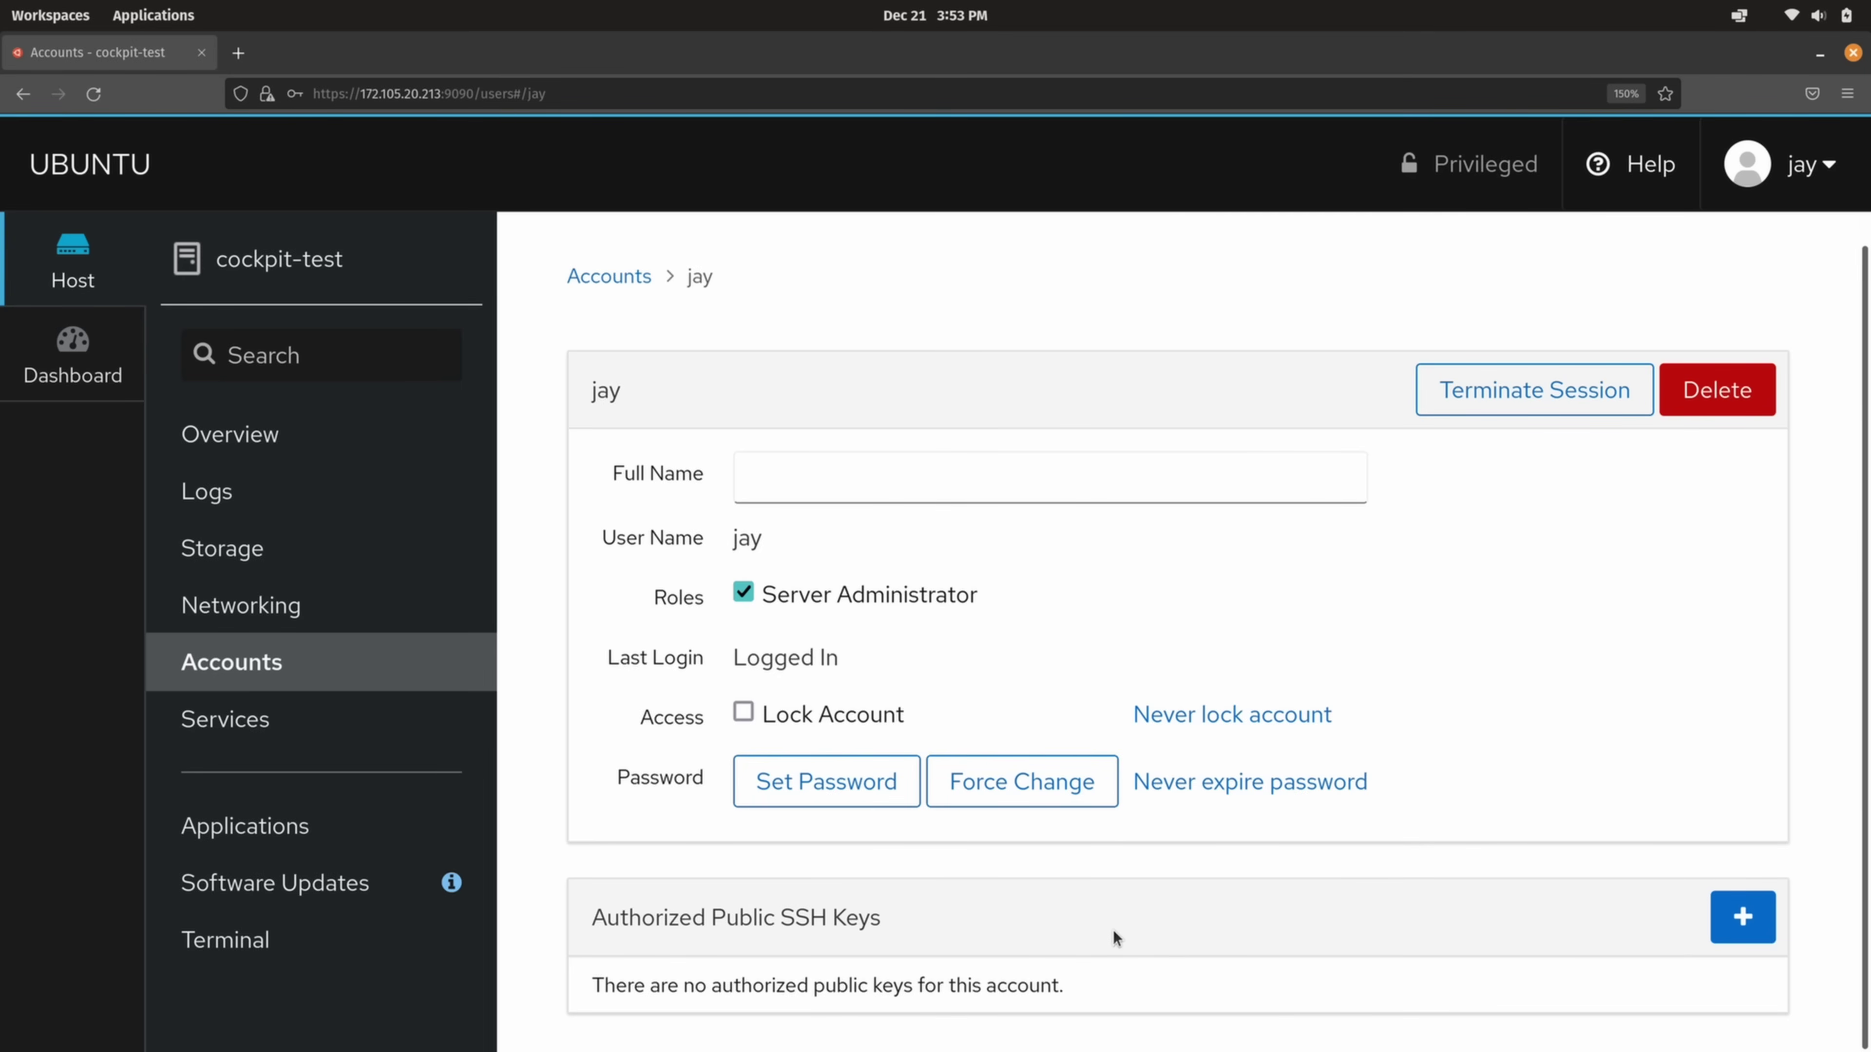
# Go to Services, scroll the System Services list and open the accounts-daemon.service details
pyautogui.click(225, 720)
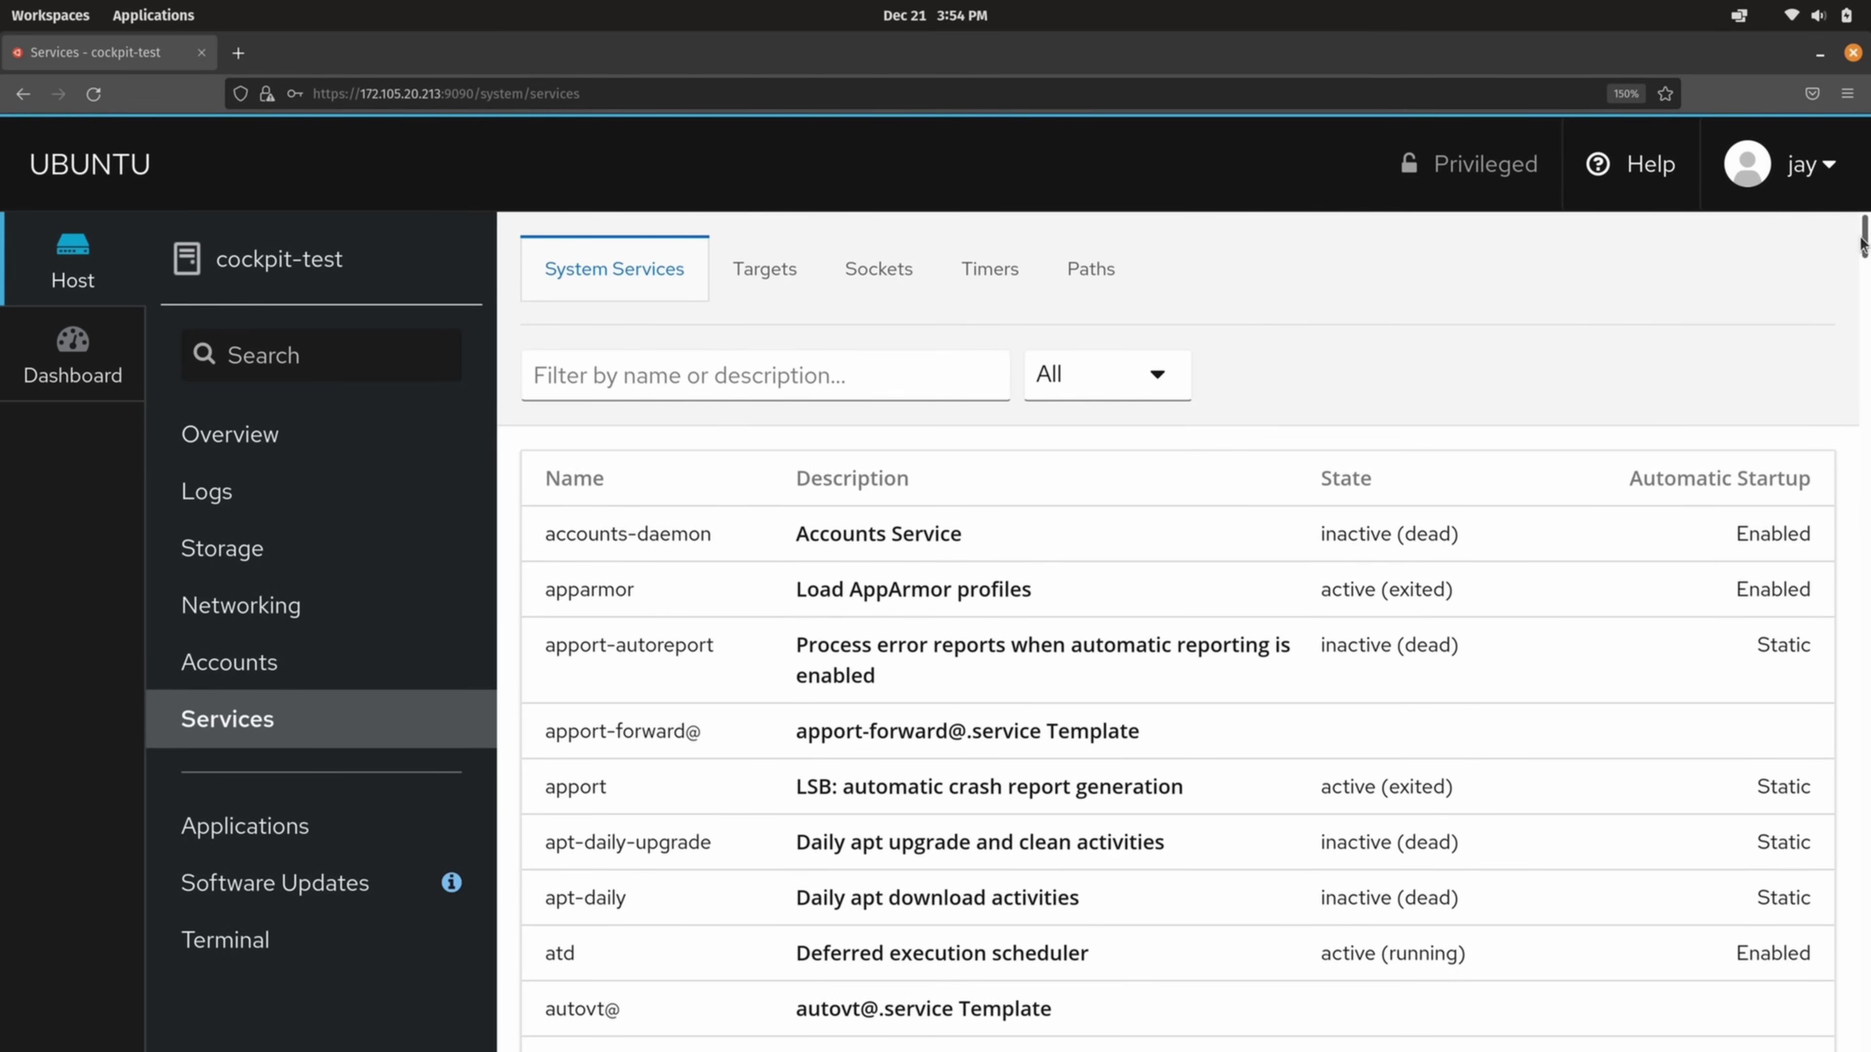
pyautogui.scroll(-1, 1865, 256)
pyautogui.moveTo(1865, 256)
pyautogui.mouseDown()
pyautogui.moveTo(1856, 483)
pyautogui.moveTo(1845, 254)
pyautogui.mouseUp()
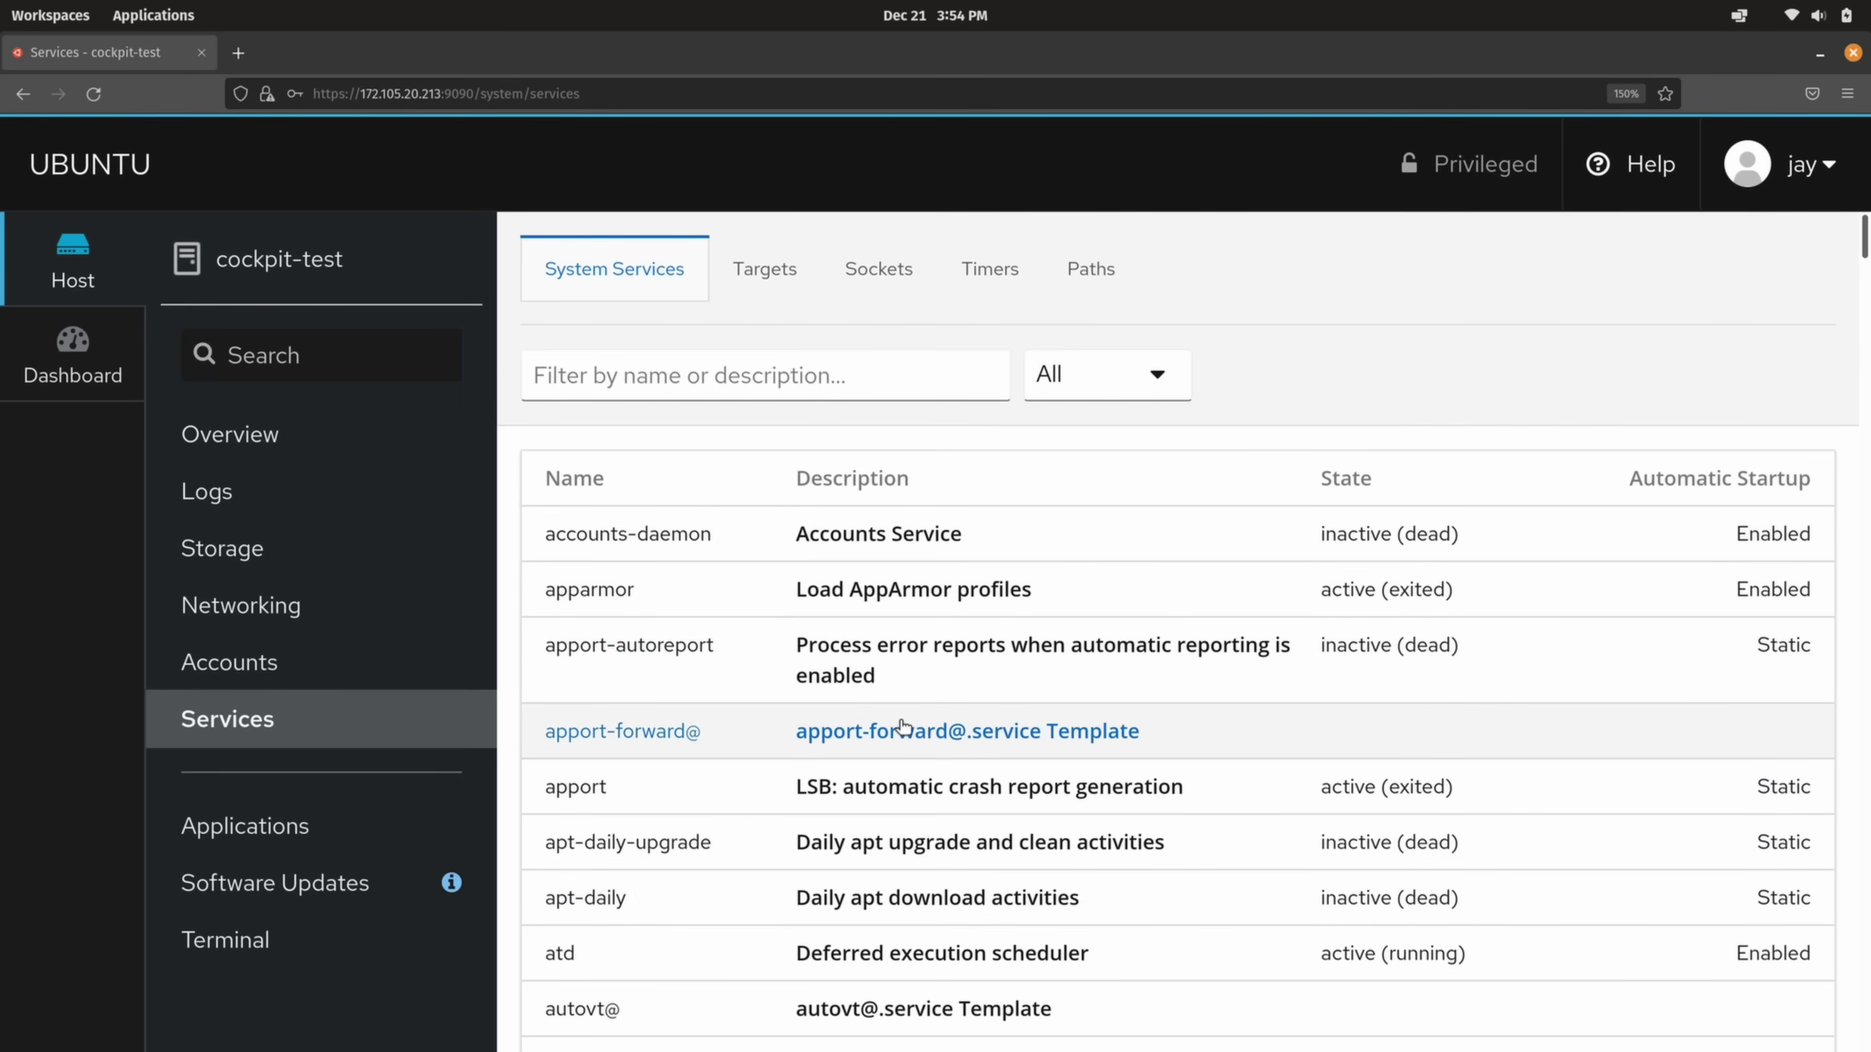
pyautogui.click(650, 544)
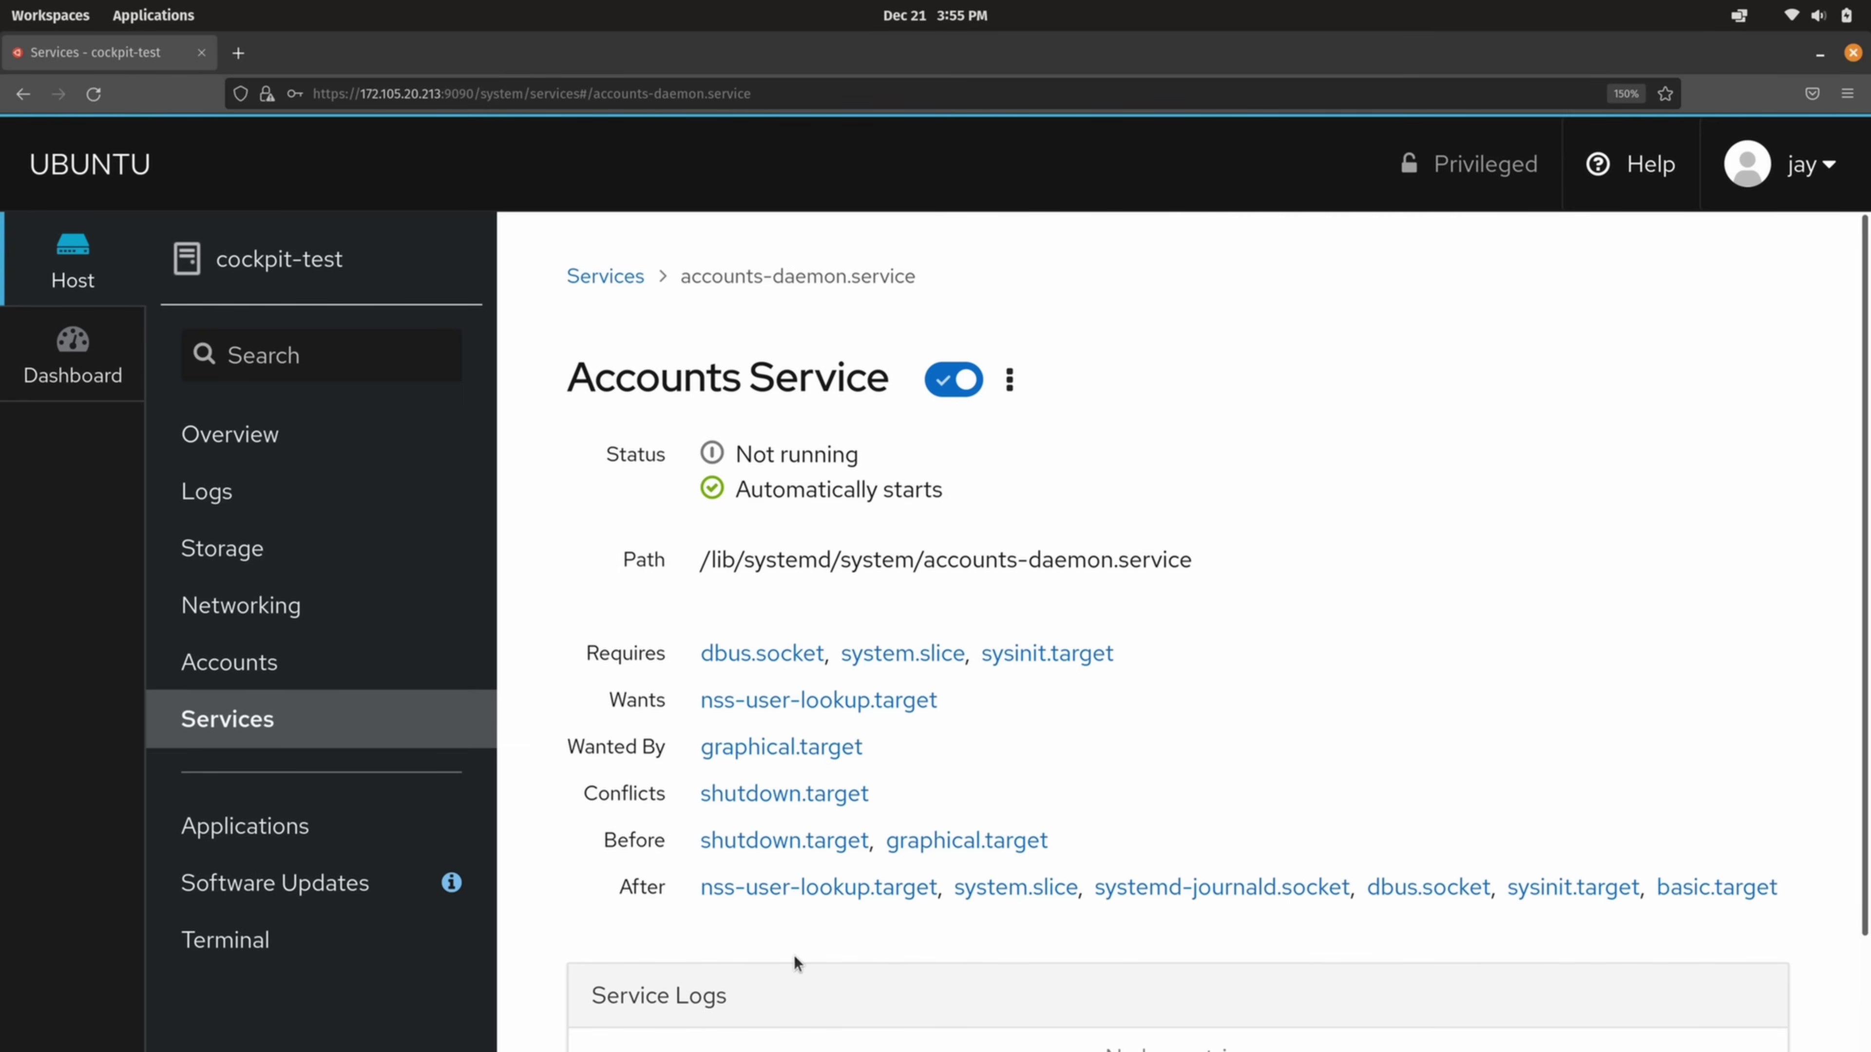
# In Cockpit's Terminal page, run ls -l /etc to list /etc in long format
pyautogui.click(263, 955)
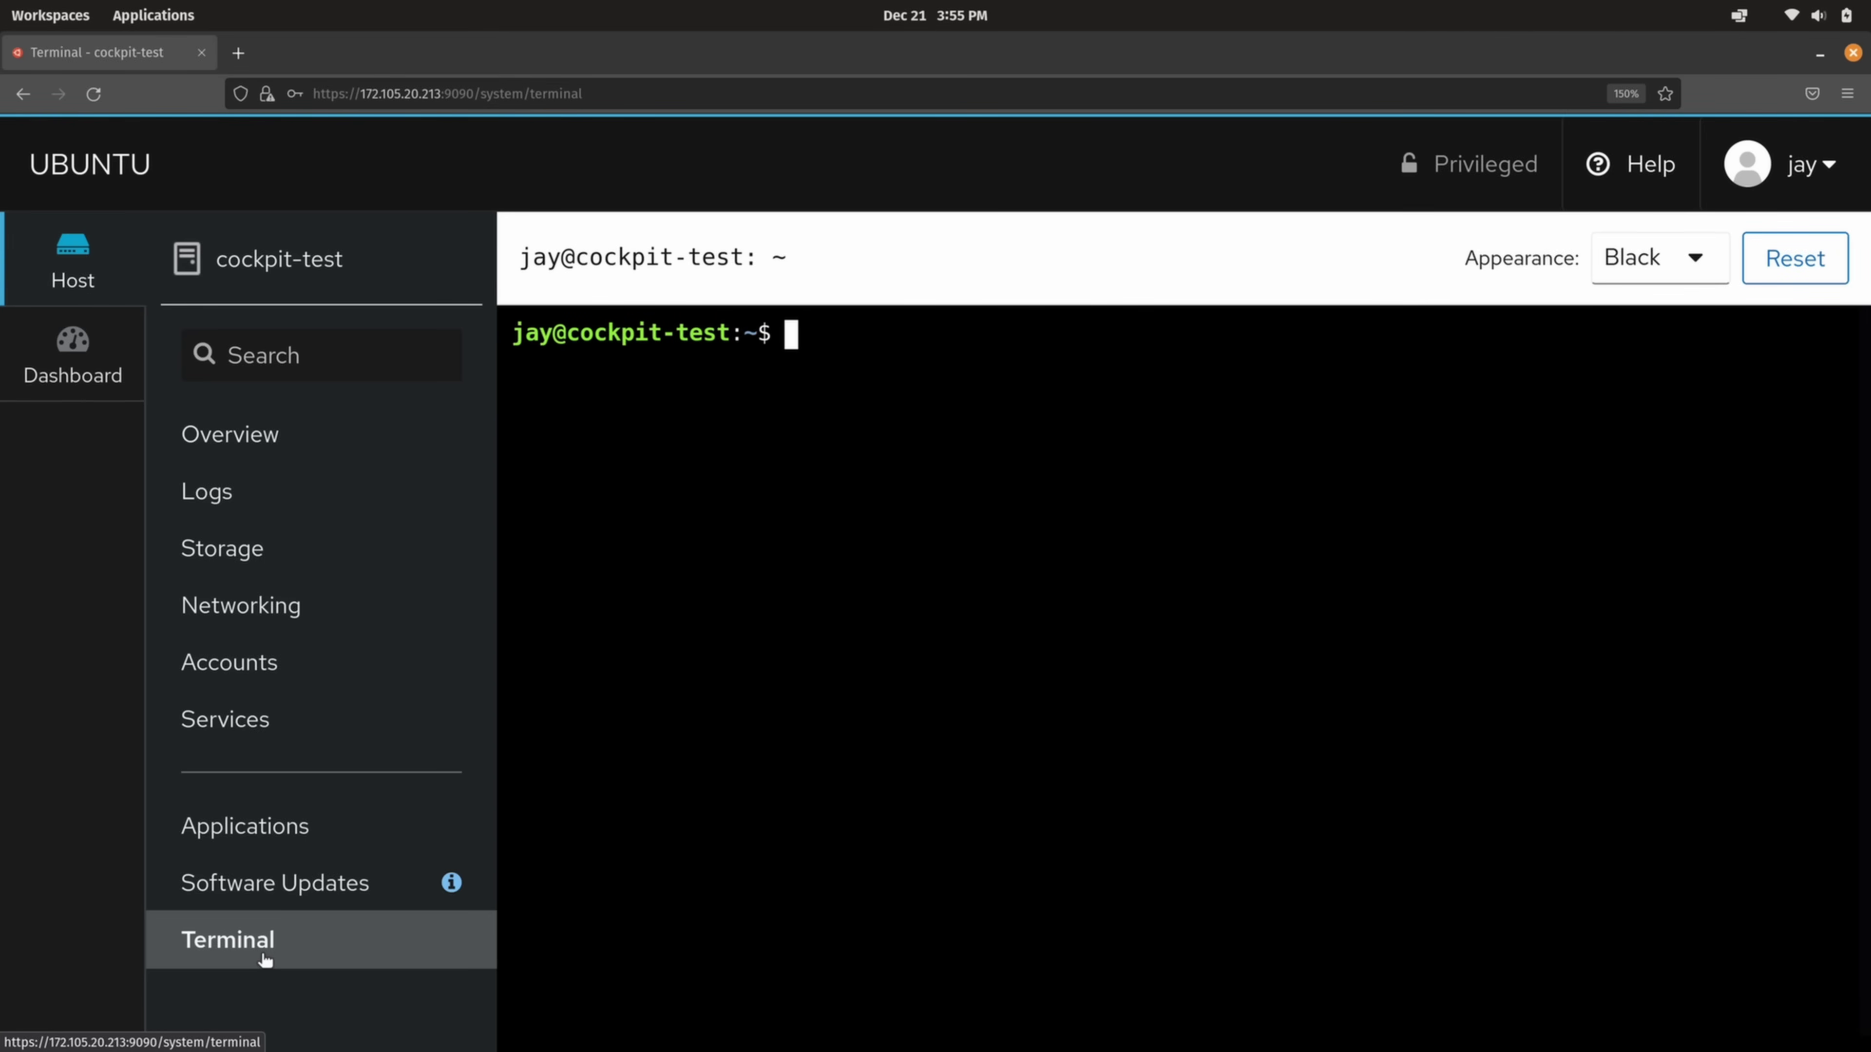
pyautogui.write('ls -l /etc')
pyautogui.press('Return')
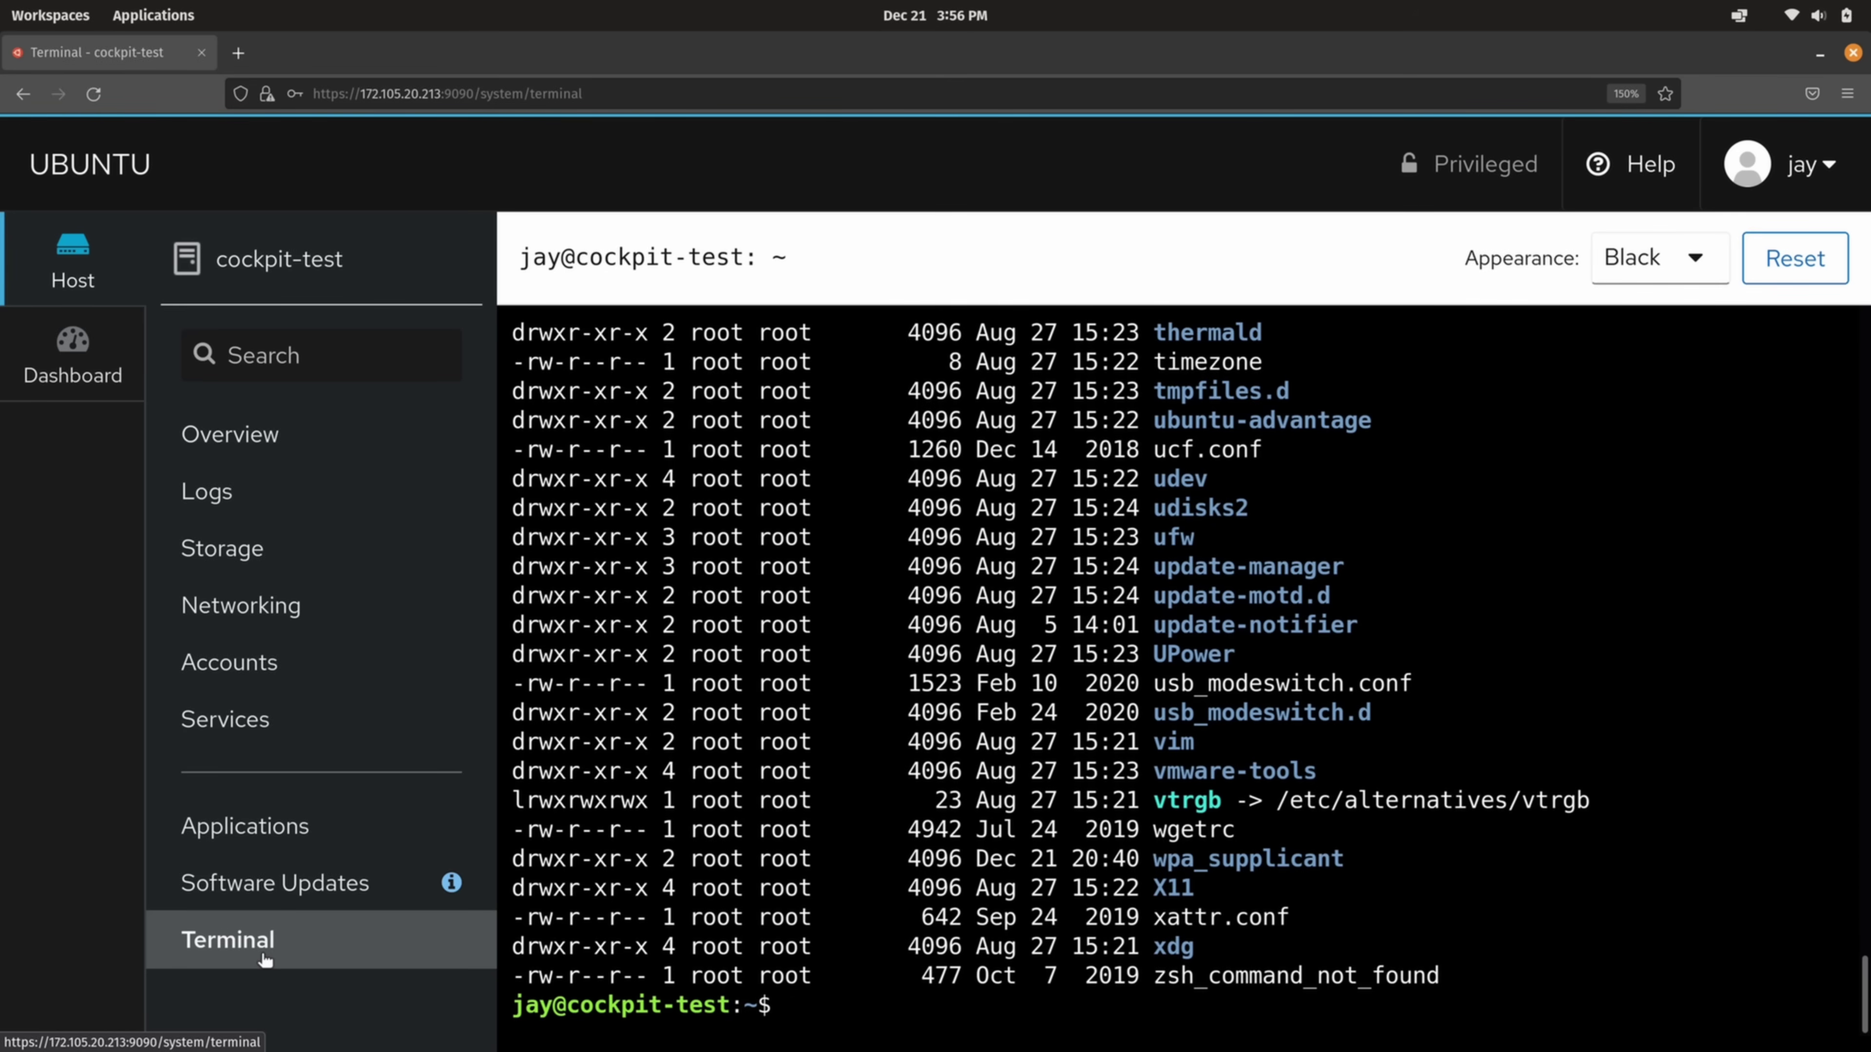
# Highlight port 9090 in the console's URL, then dismiss the address suggestions
pyautogui.click(451, 93)
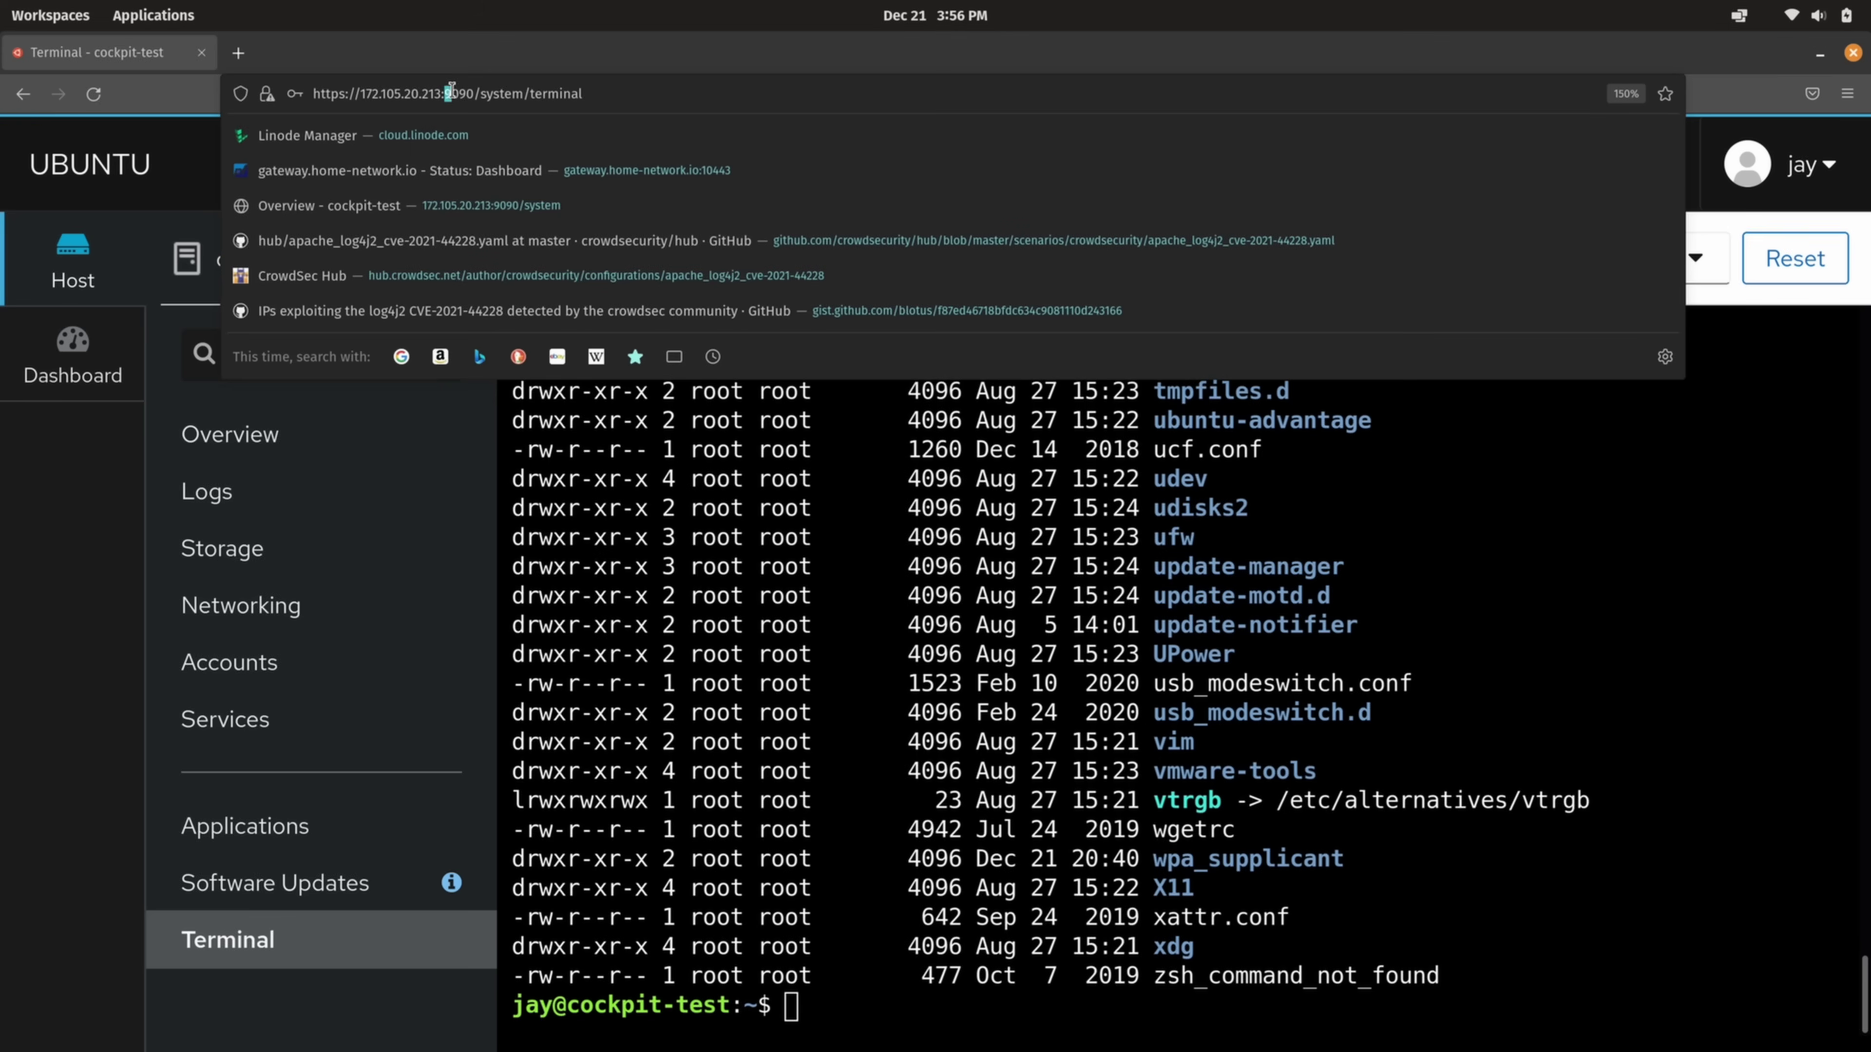
pyautogui.moveTo(450, 93); pyautogui.dragTo(473, 93)
pyautogui.press('Escape')
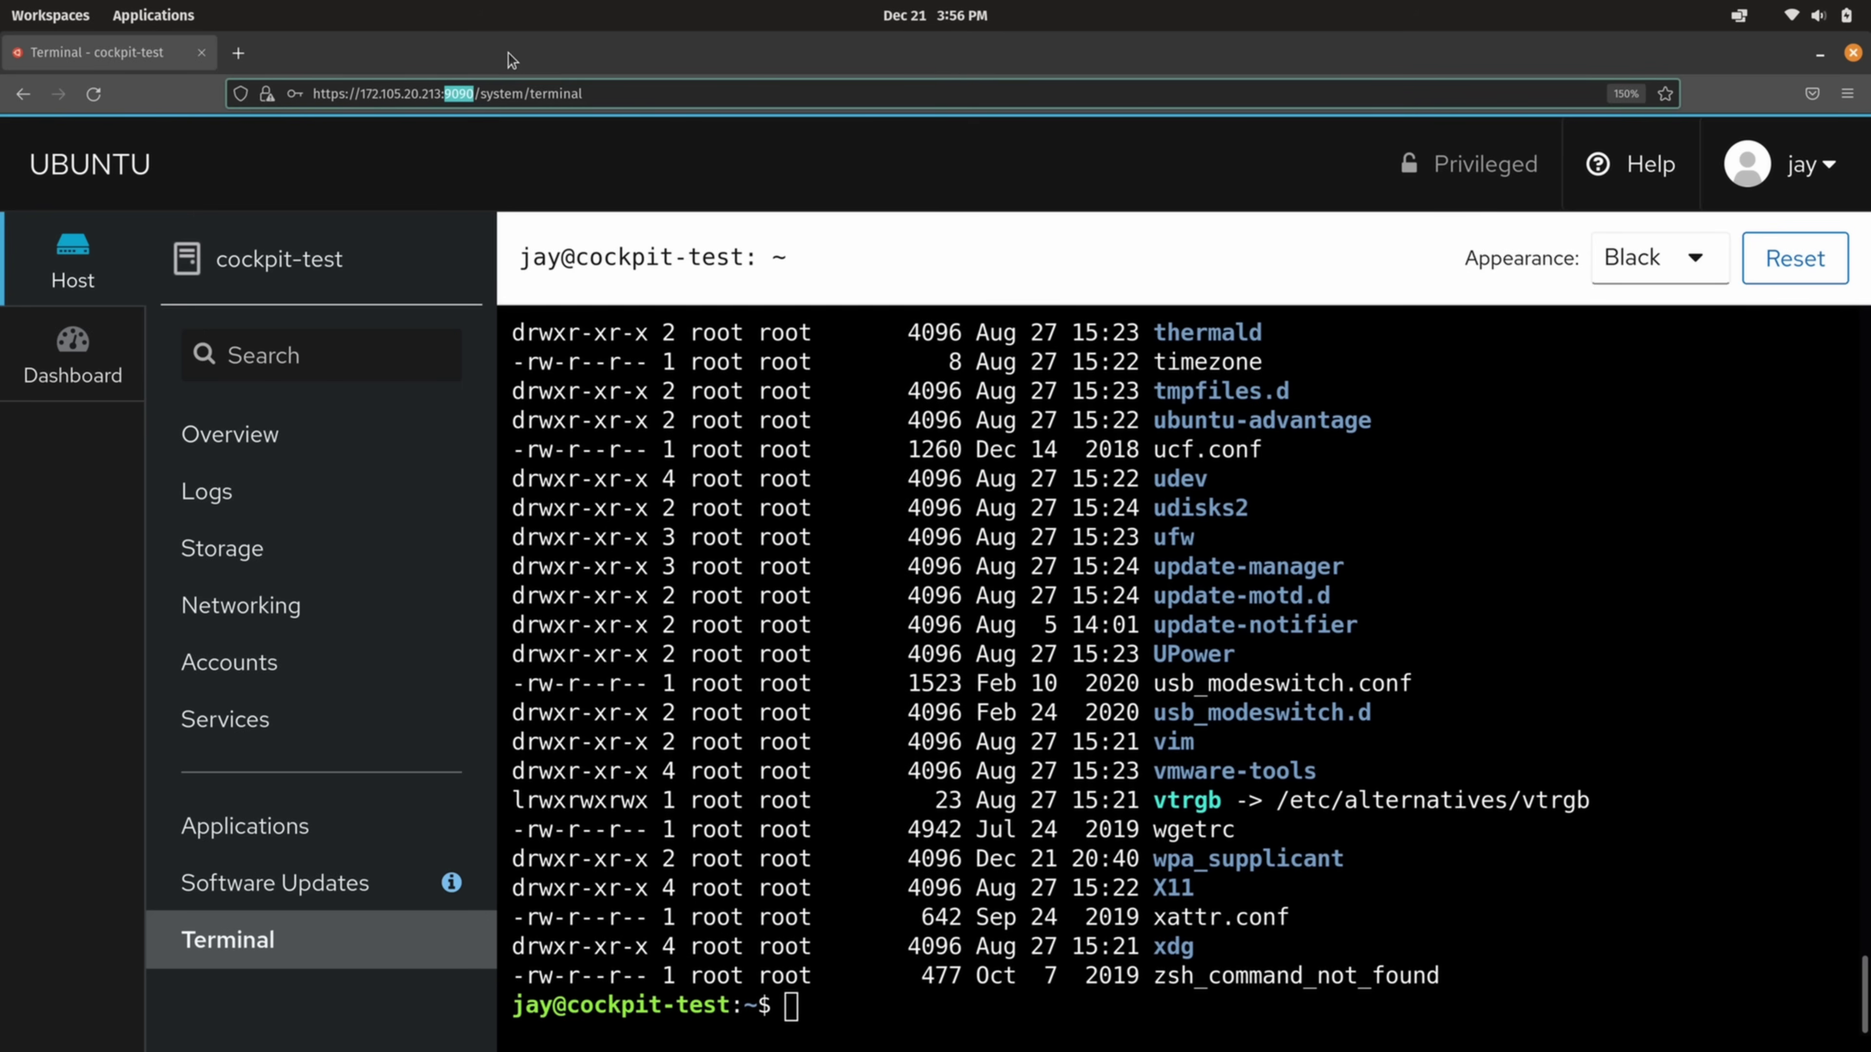